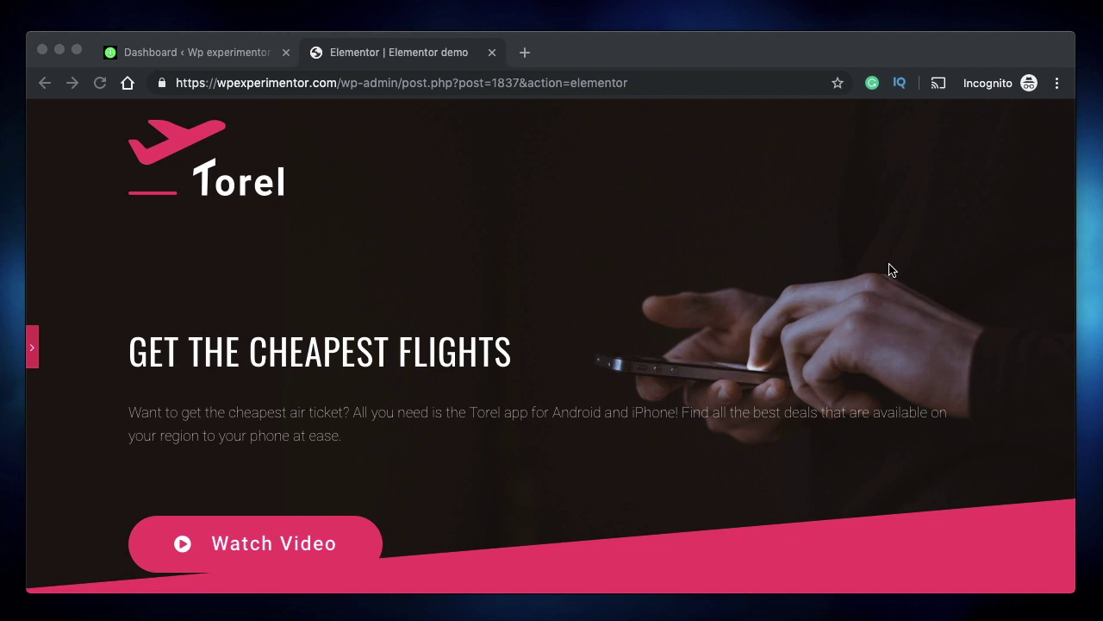
- Show the editor panel and view the context options of the logo image in the hero section
{"action": "key", "text": "ctrl+p"}
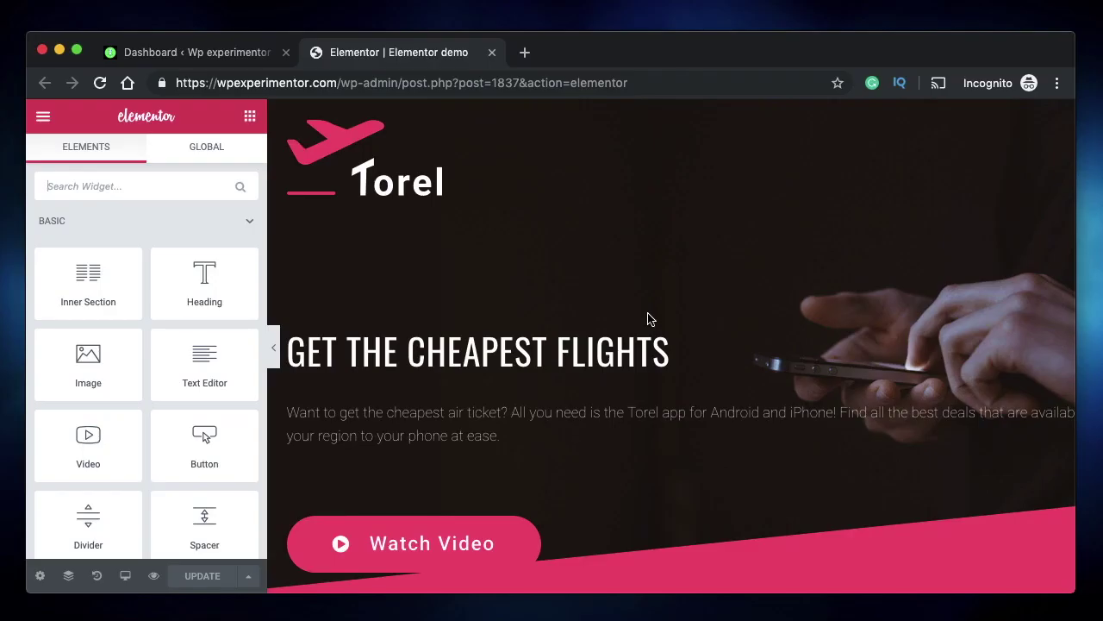
{"action": "scroll", "coordinate": [652, 243], "scroll_direction": "right", "scroll_amount": 2}
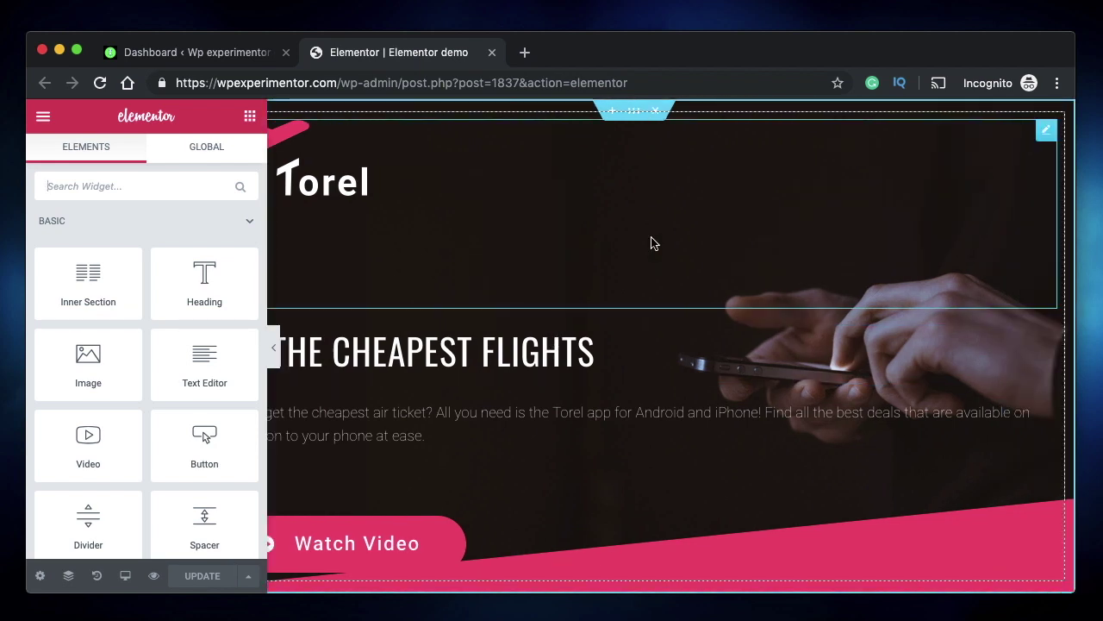
{"action": "scroll", "coordinate": [652, 243], "scroll_direction": "left", "scroll_amount": 2}
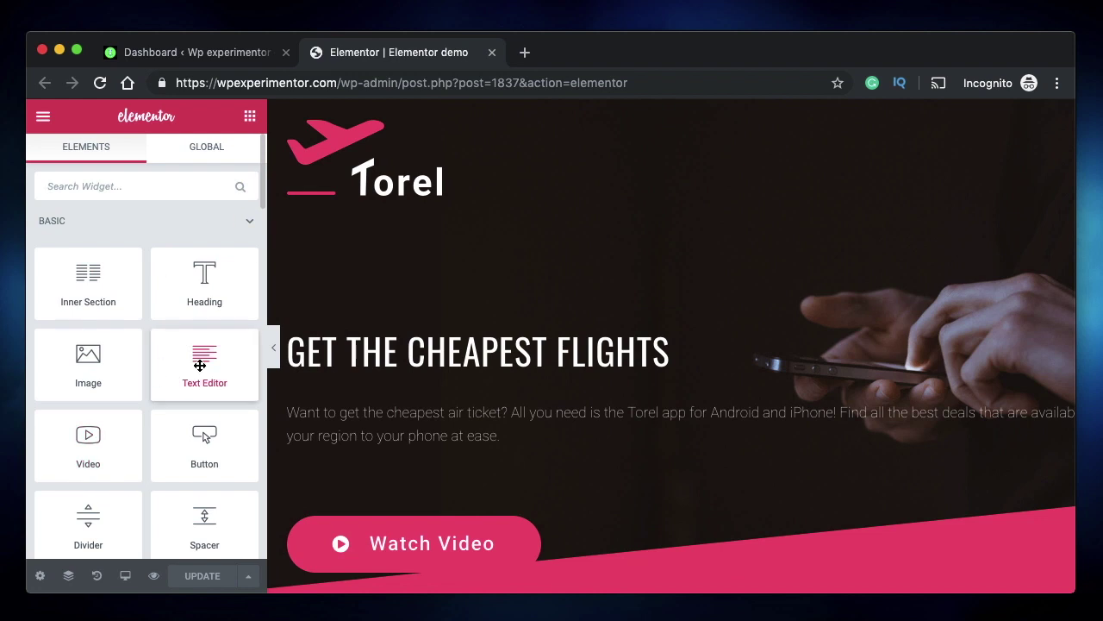
{"action": "right_click", "coordinate": [647, 235]}
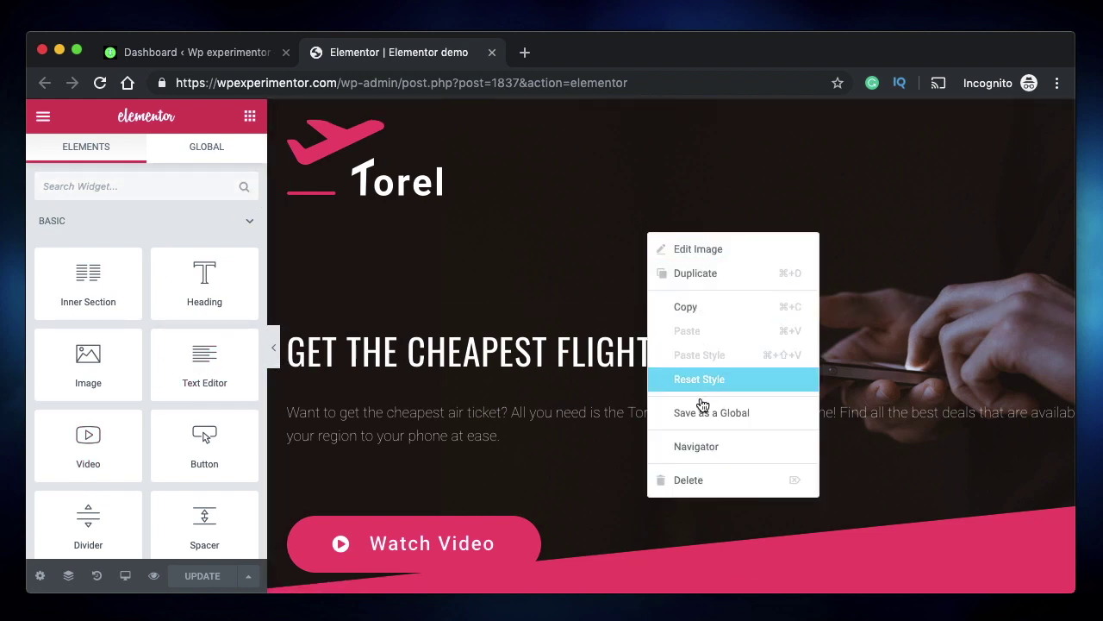
- Hide the editor panel and inspect the "Get The Cheapest Flights" heading's HTML with the browser's developer tools
{"action": "left_click", "coordinate": [274, 348]}
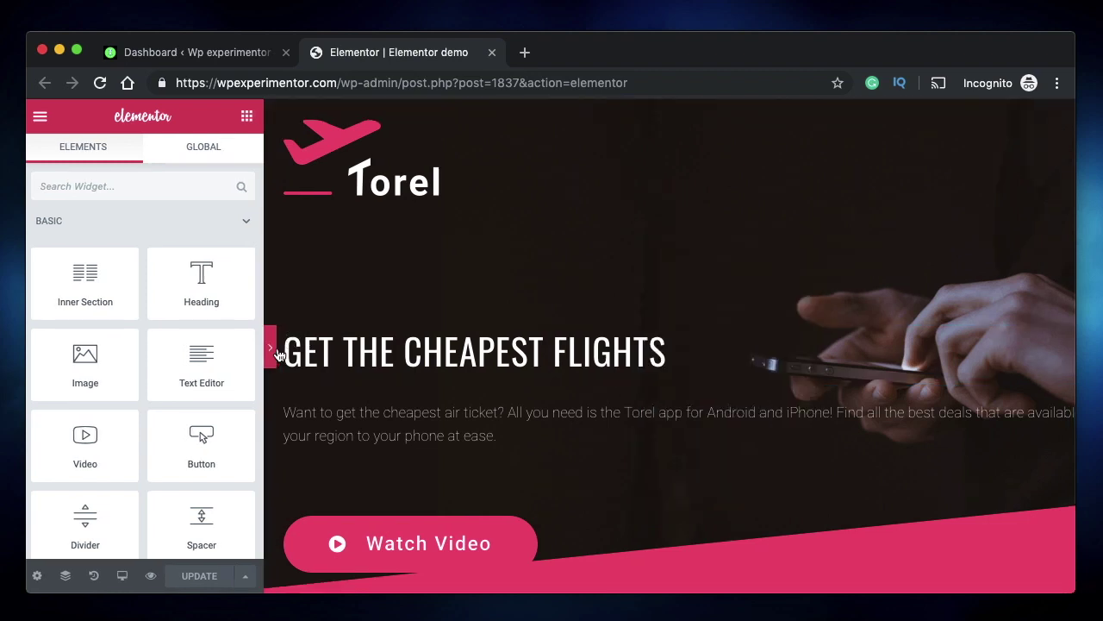
{"action": "right_click", "coordinate": [304, 226]}
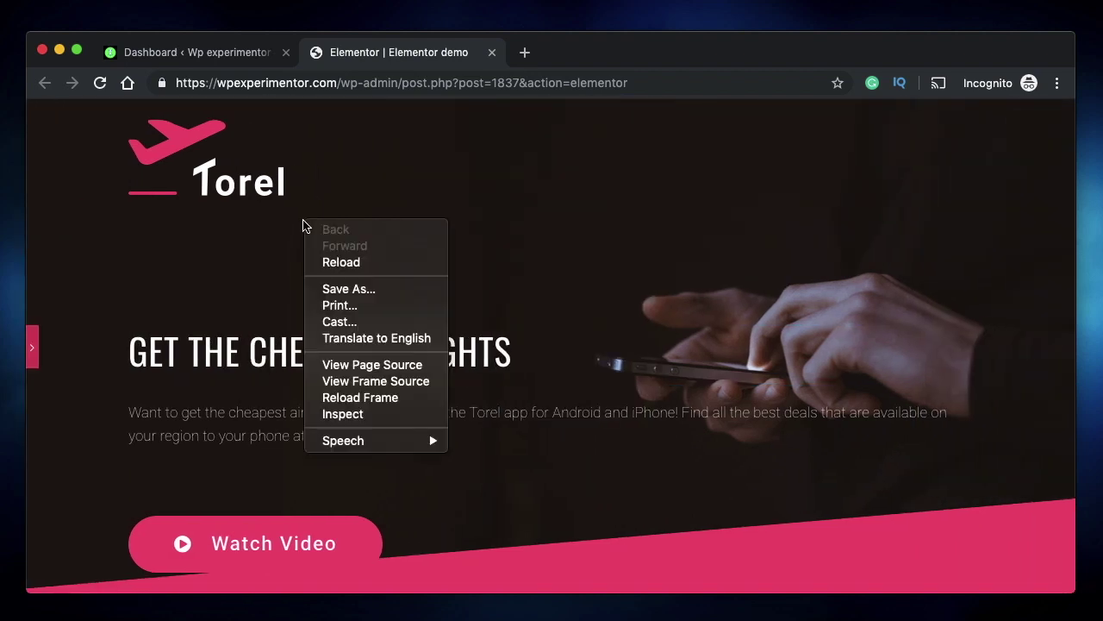
{"action": "left_click", "coordinate": [223, 279]}
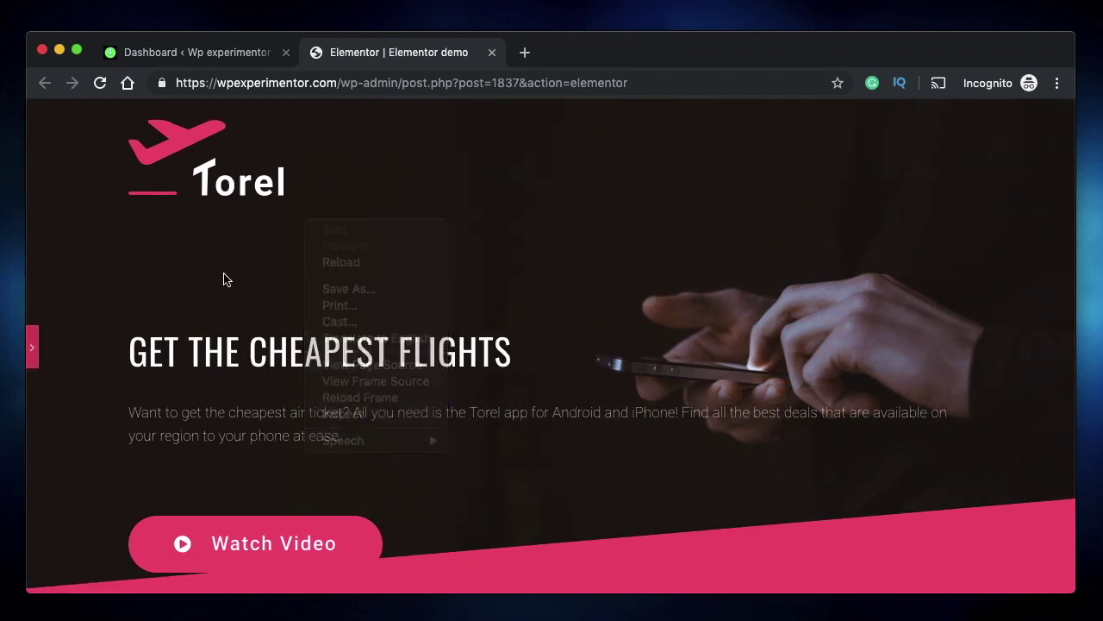
{"action": "right_click", "coordinate": [233, 347]}
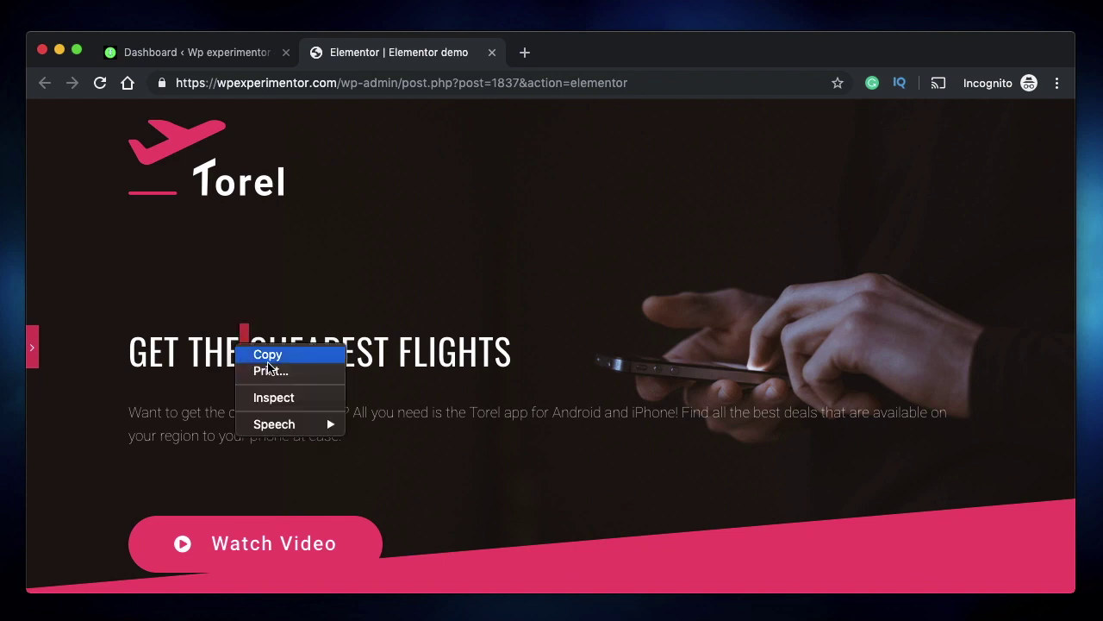
{"action": "left_click", "coordinate": [448, 261]}
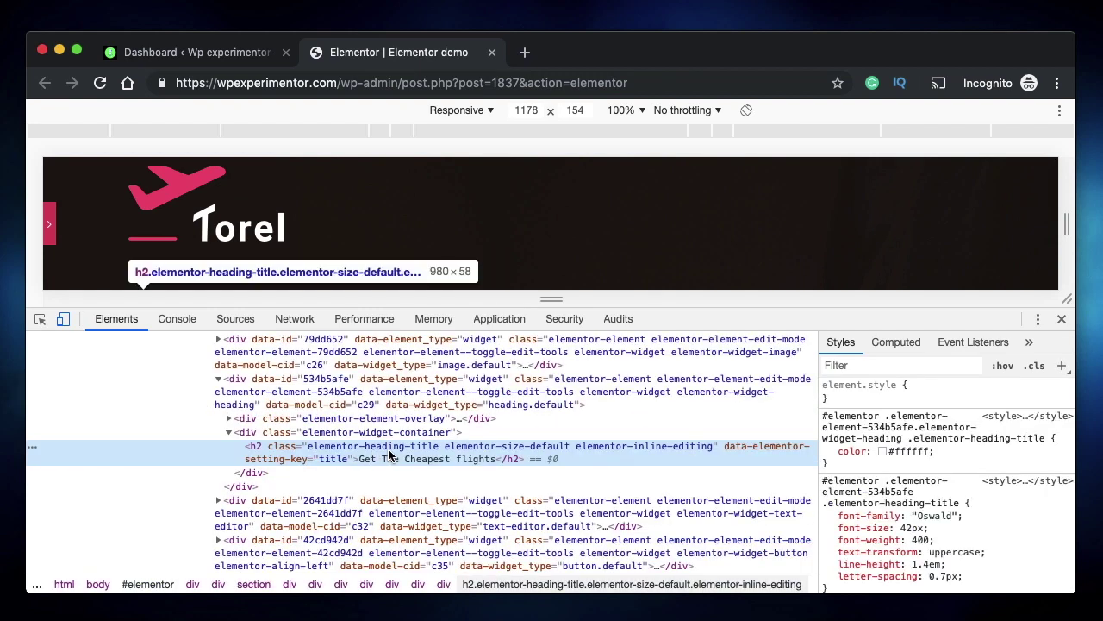
{"action": "left_click", "coordinate": [1061, 319]}
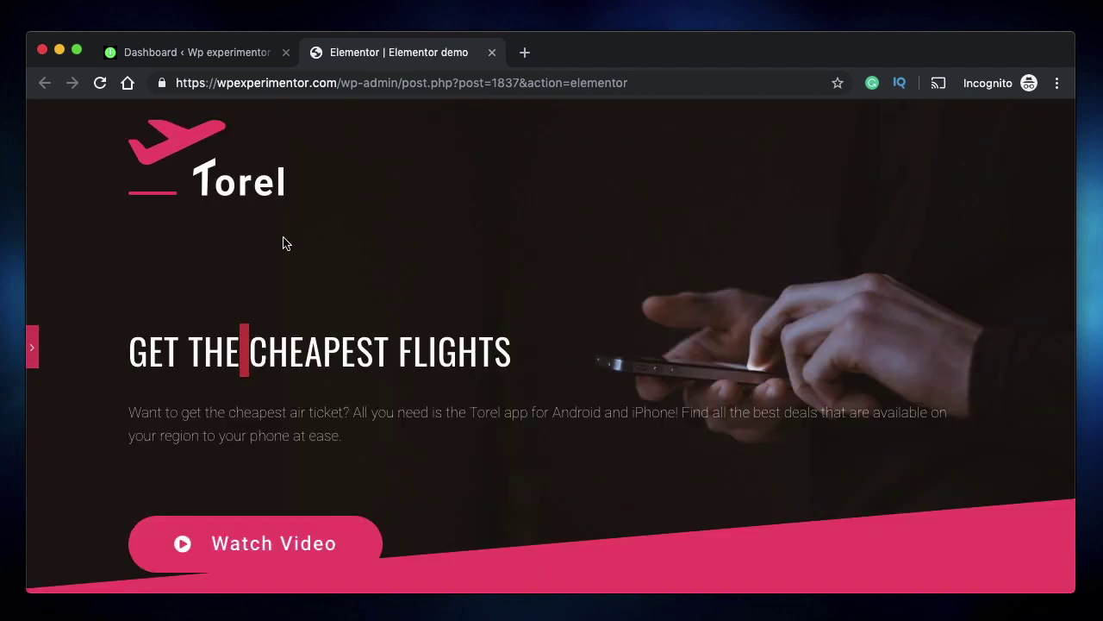
- Show the editor panel again and open the settings of the logo image and of the "Get The Cheapest Flights" heading
{"action": "left_click", "coordinate": [35, 350]}
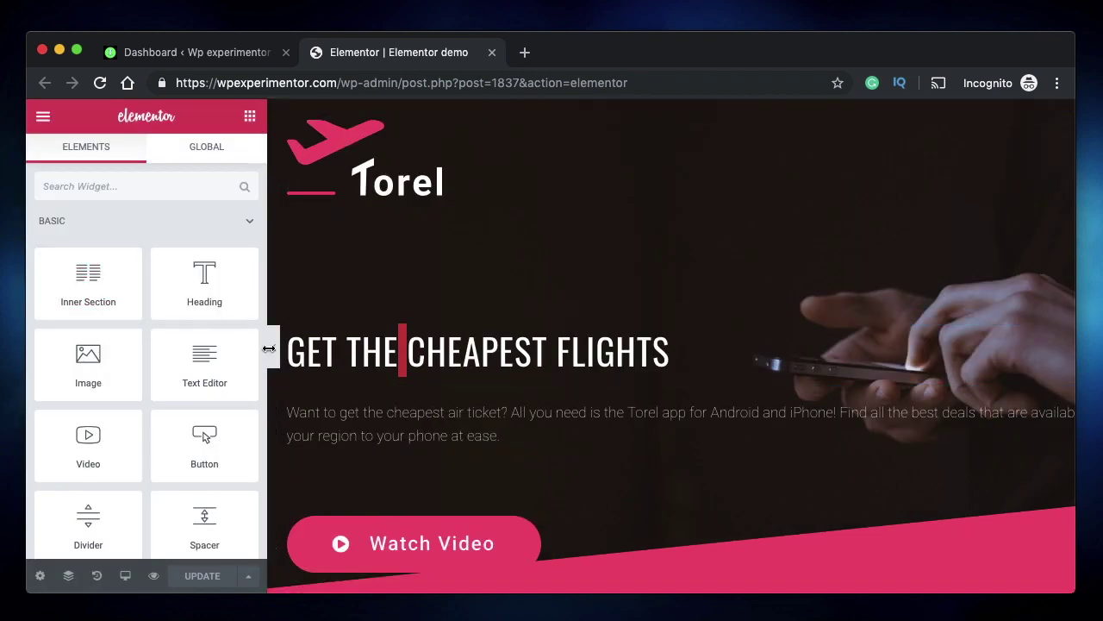
{"action": "right_click", "coordinate": [497, 274]}
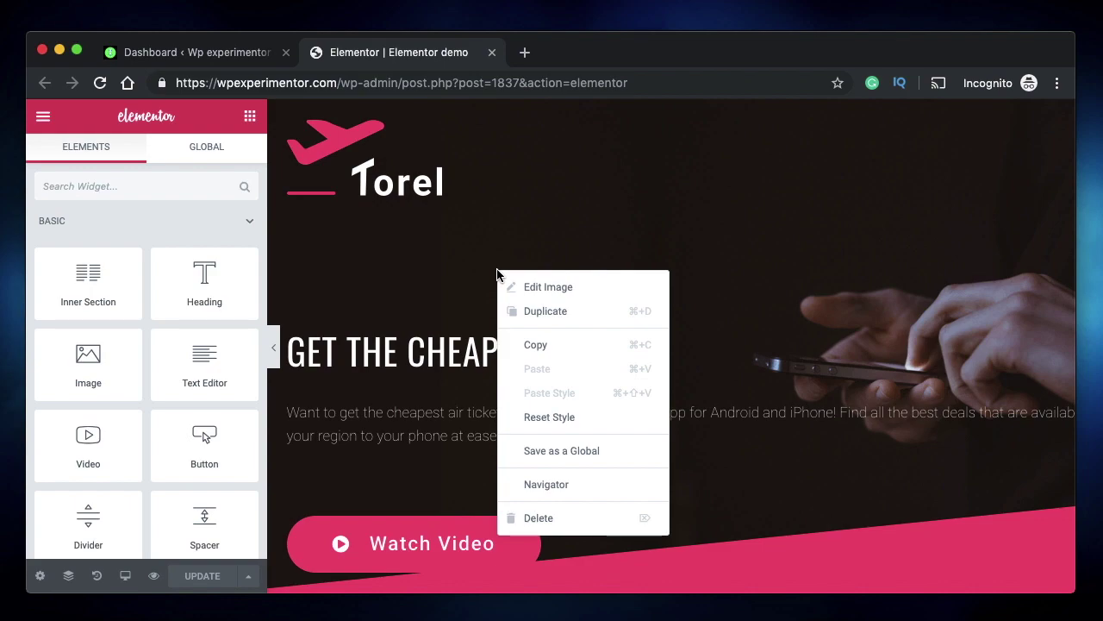
{"action": "left_click", "coordinate": [543, 286]}
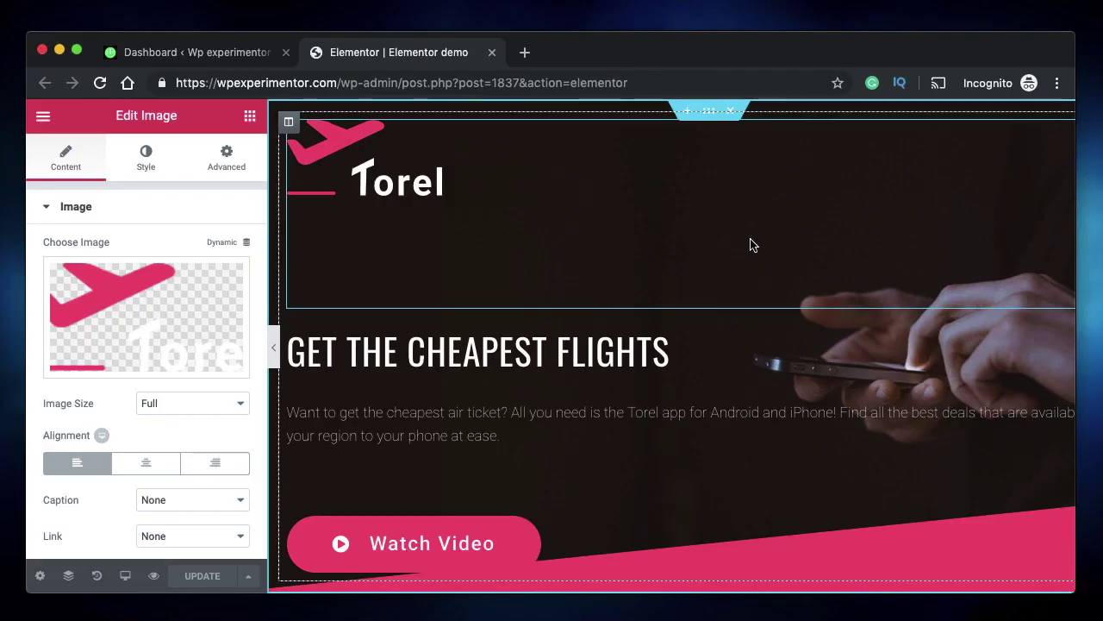
{"action": "right_click", "coordinate": [751, 241]}
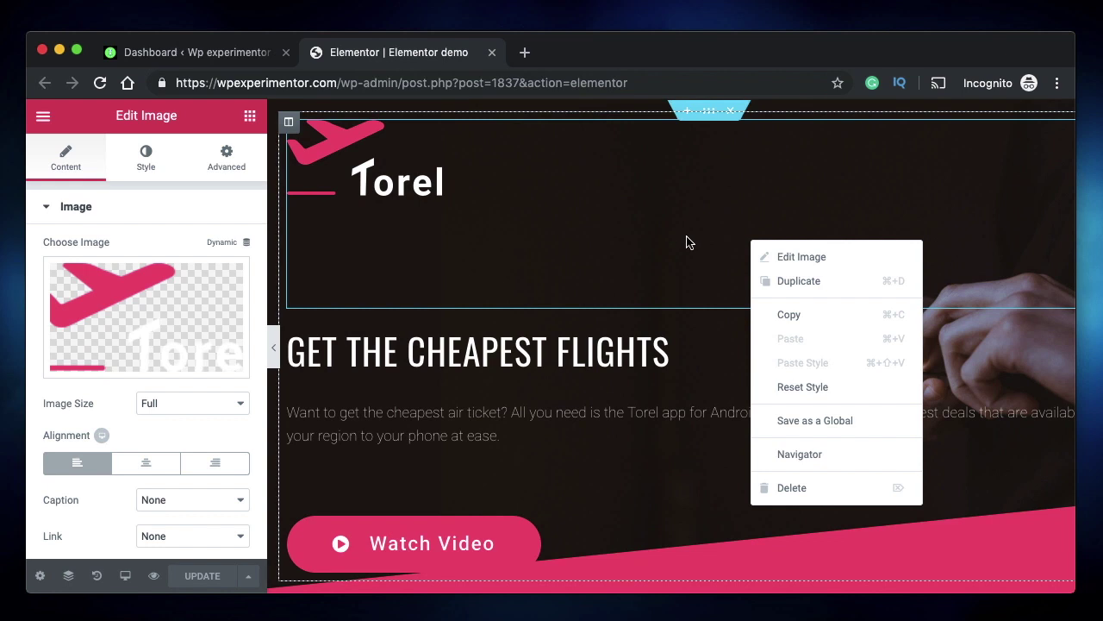
{"action": "left_click", "coordinate": [629, 336]}
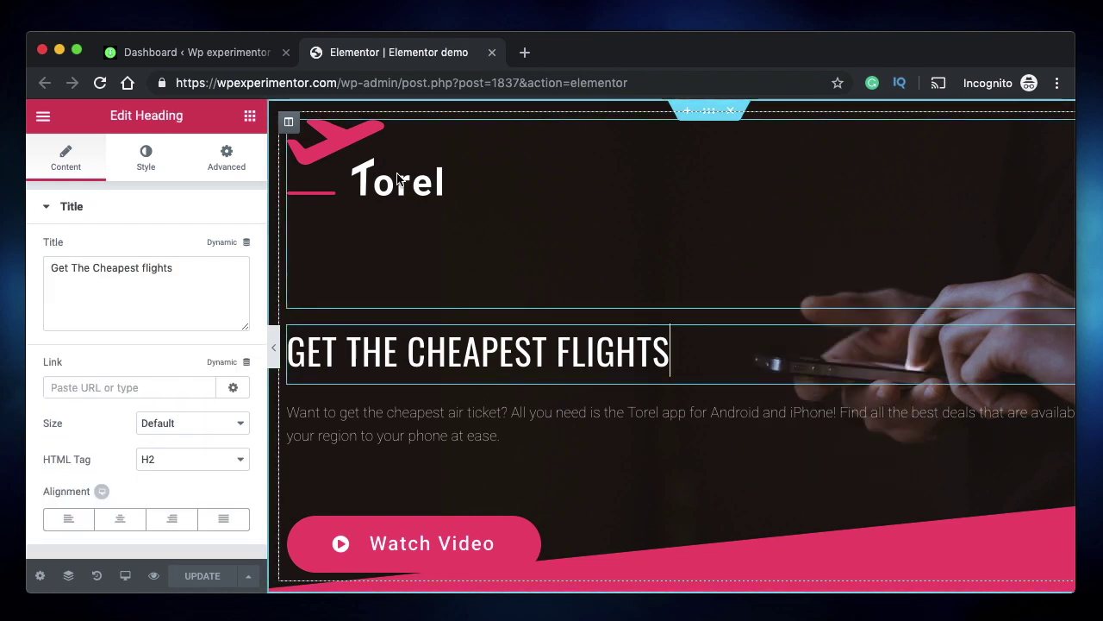
- Open the hero column's settings and those of its parent section through their edit handles
{"action": "left_click", "coordinate": [290, 130]}
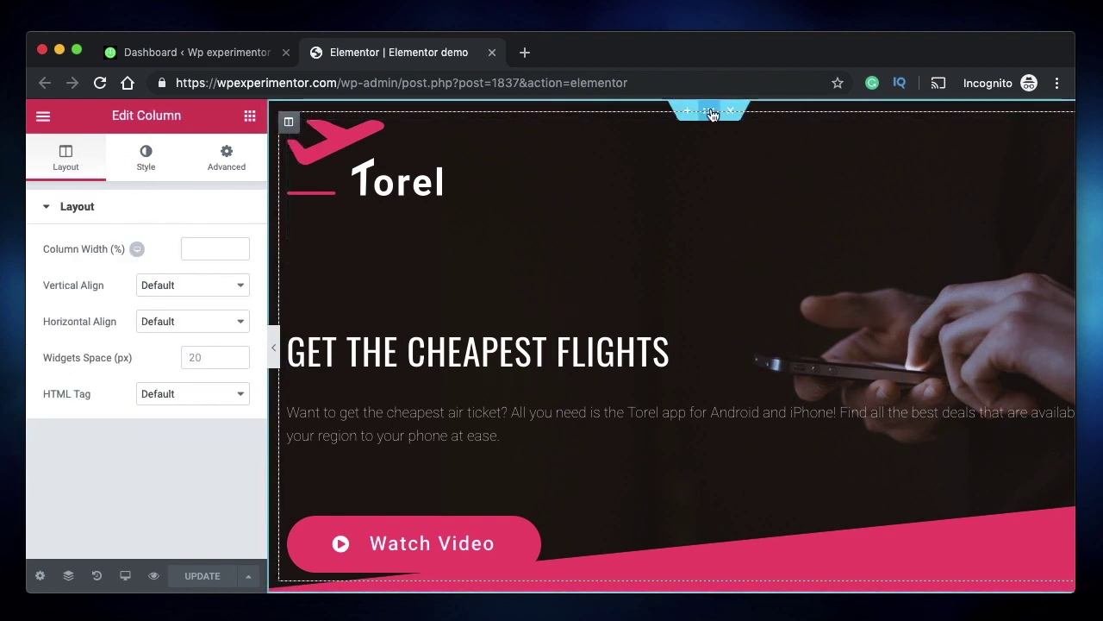
{"action": "left_click", "coordinate": [712, 114]}
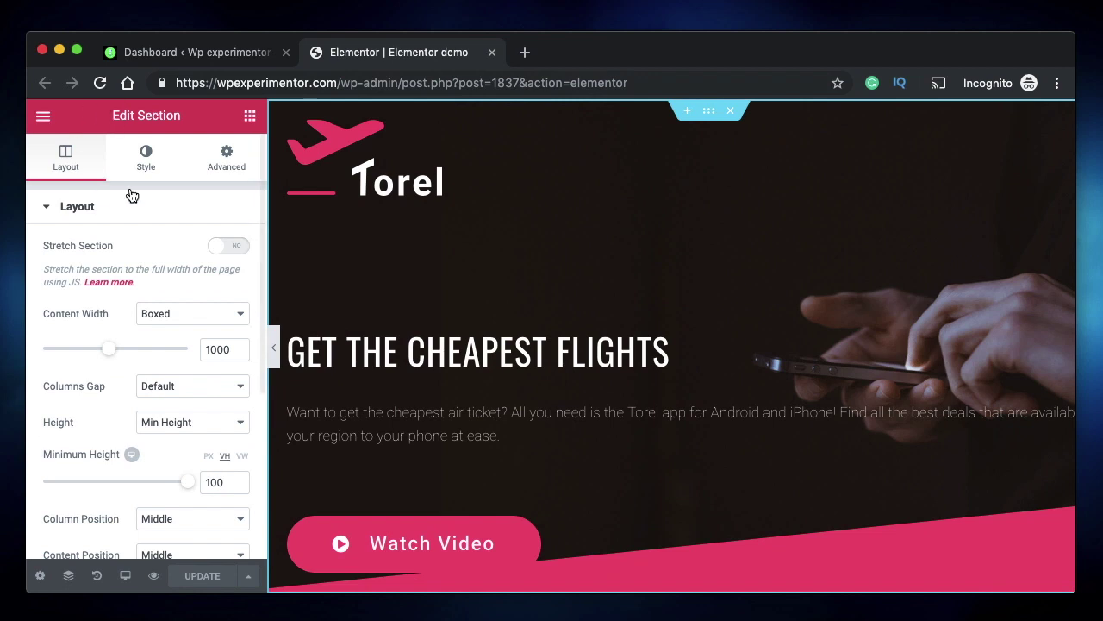
- Open the logo image's settings through its Edit Image context option
{"action": "left_click", "coordinate": [593, 240]}
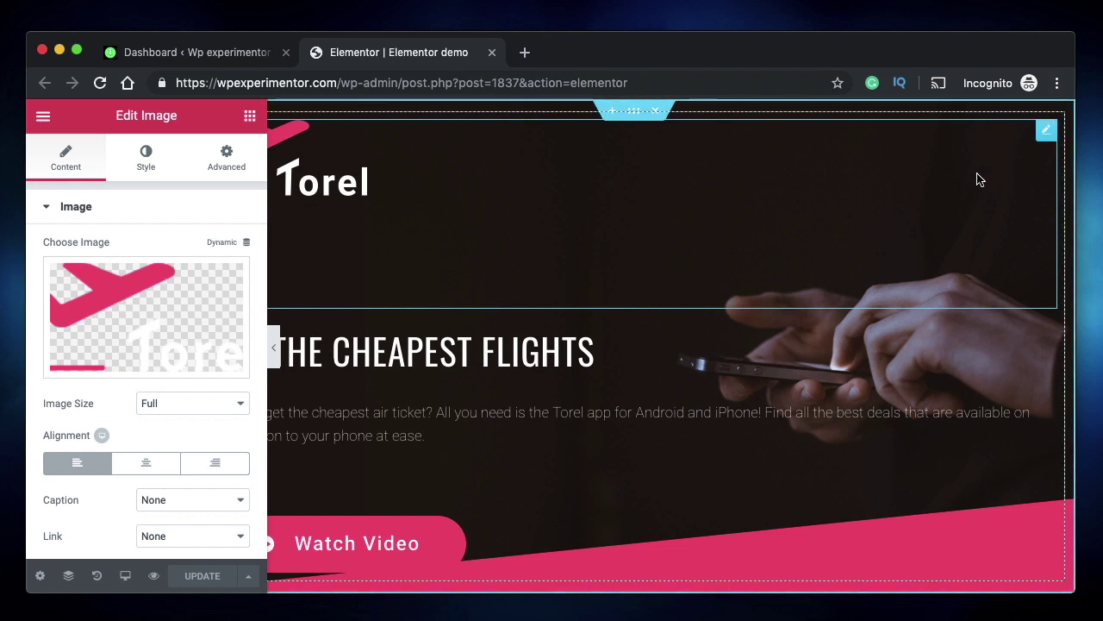
{"action": "right_click", "coordinate": [928, 193]}
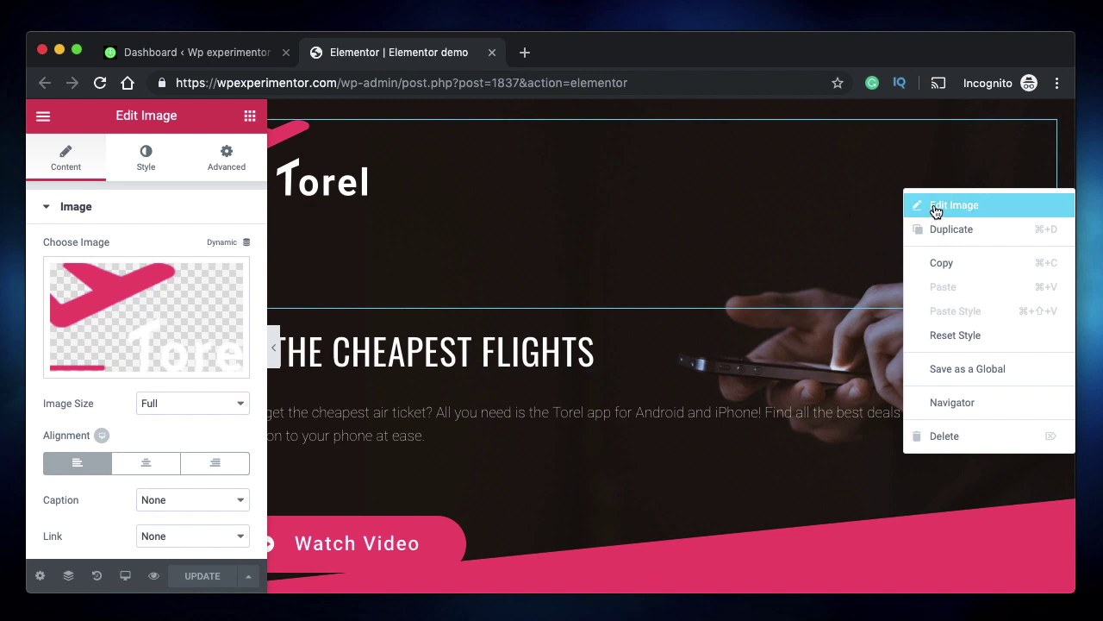
{"action": "left_click", "coordinate": [936, 210]}
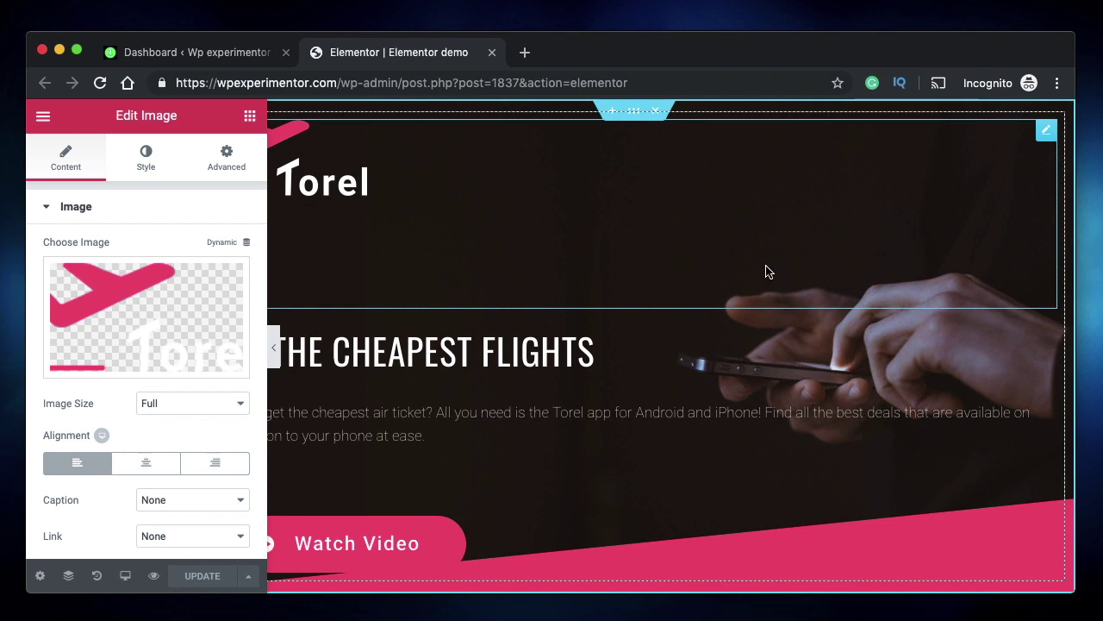
- Open the hero column's settings and those of its parent section through the Edit Column and Edit Section context options
{"action": "right_click", "coordinate": [869, 117]}
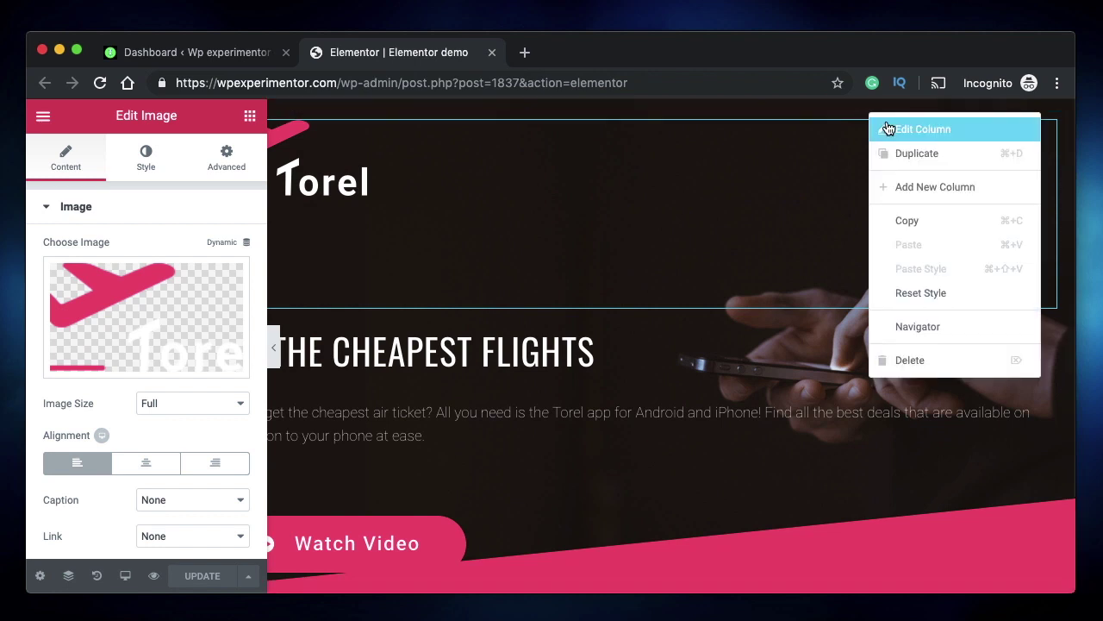
{"action": "left_click", "coordinate": [889, 127]}
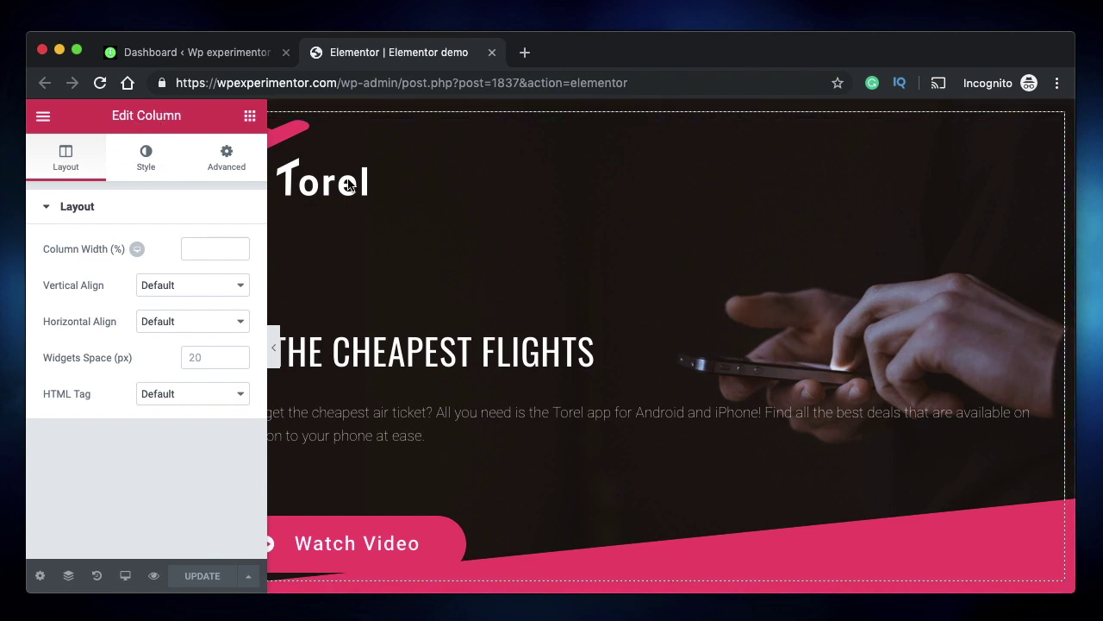
{"action": "right_click", "coordinate": [773, 107]}
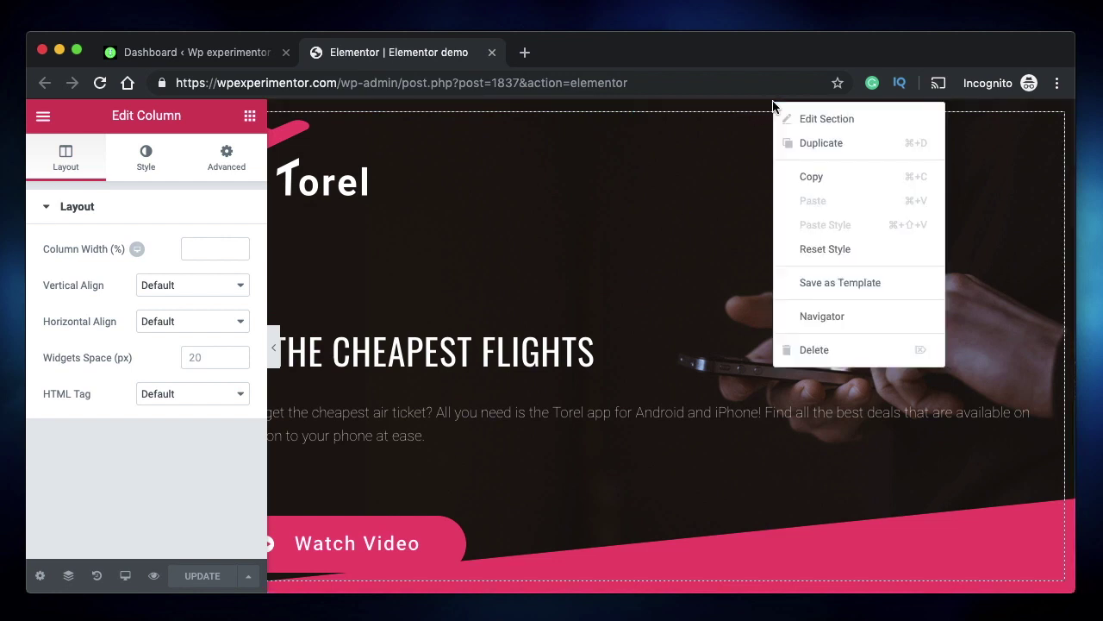
{"action": "left_click", "coordinate": [793, 123]}
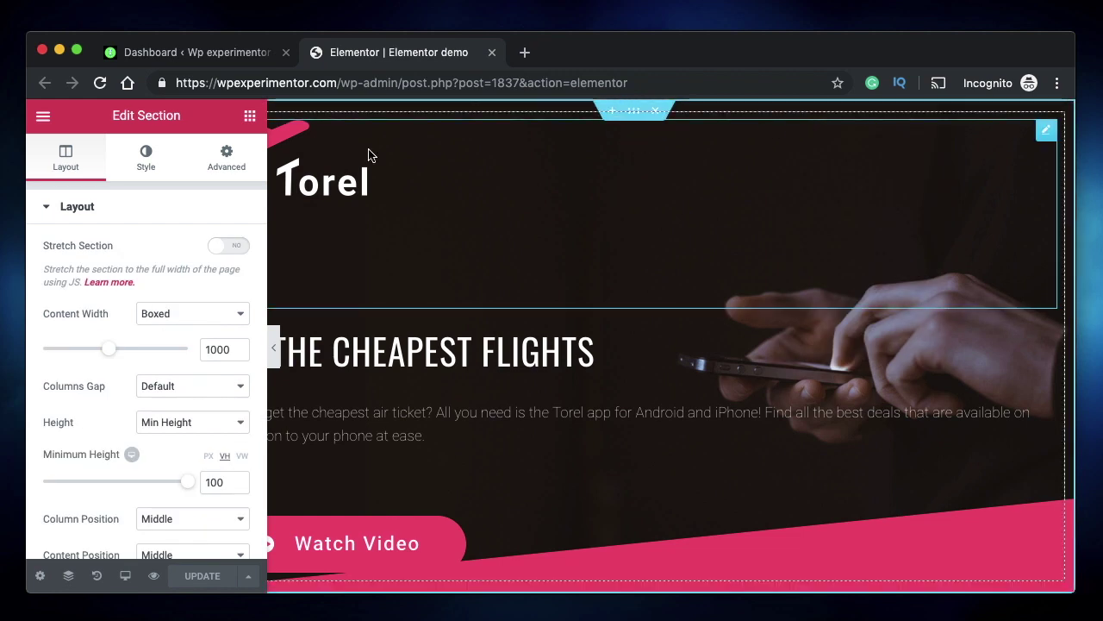
- Open the settings of the "Get The Cheapest Flights" heading and of the column that contains it
{"action": "scroll", "coordinate": [370, 155], "scroll_direction": "left", "scroll_amount": 2}
{"action": "left_click", "coordinate": [807, 202]}
{"action": "scroll", "coordinate": [807, 202], "scroll_direction": "right", "scroll_amount": 2}
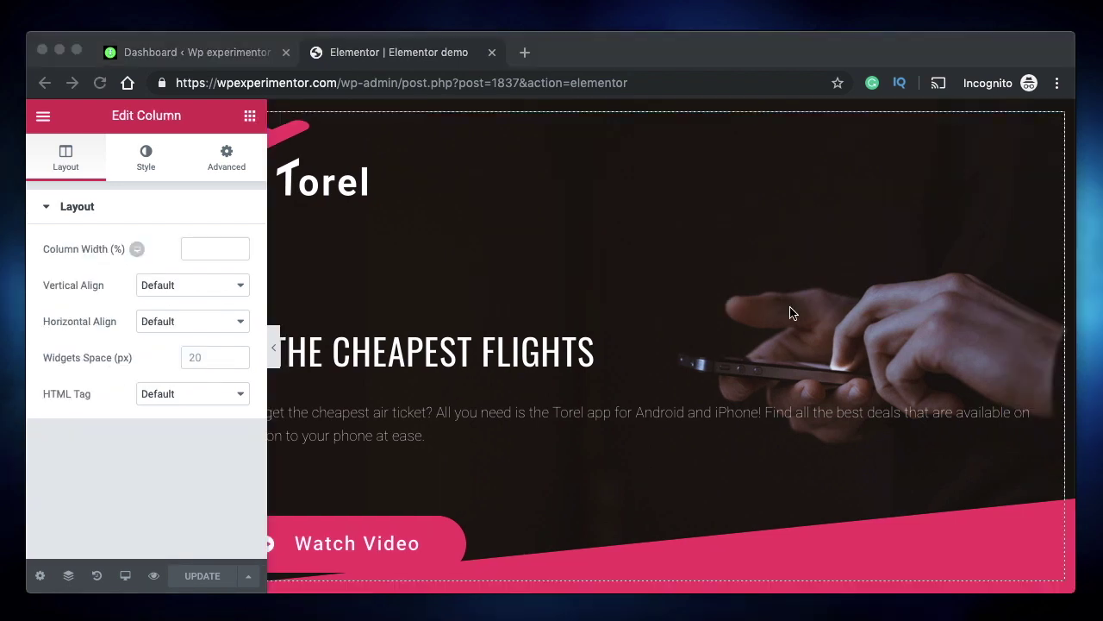
{"action": "scroll", "coordinate": [791, 312], "scroll_direction": "left", "scroll_amount": 2}
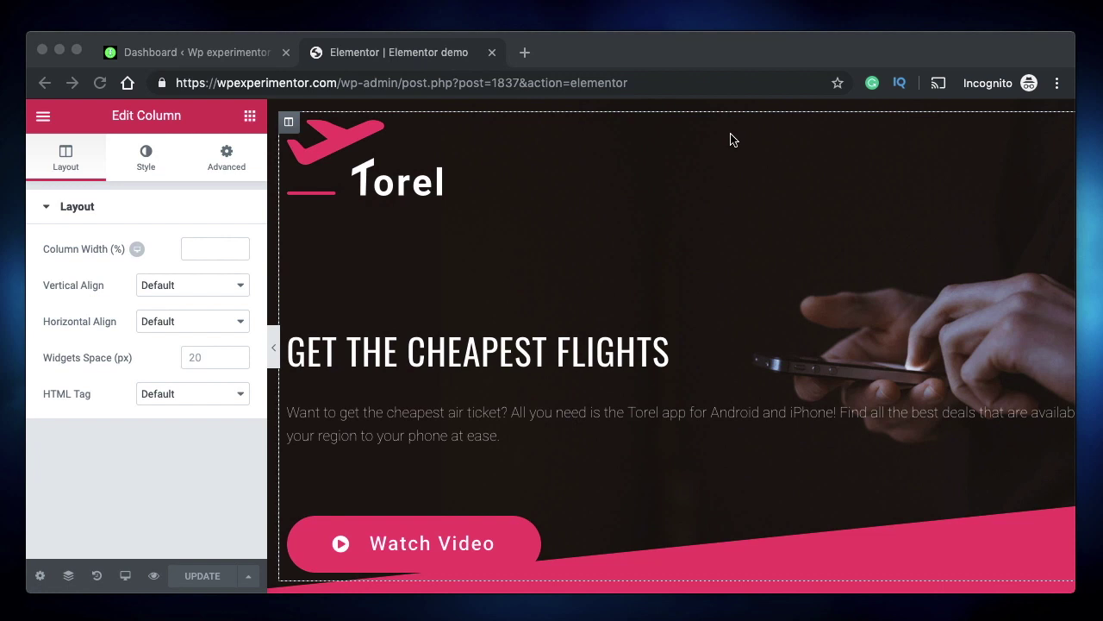
{"action": "scroll", "coordinate": [635, 192], "scroll_direction": "right", "scroll_amount": 2}
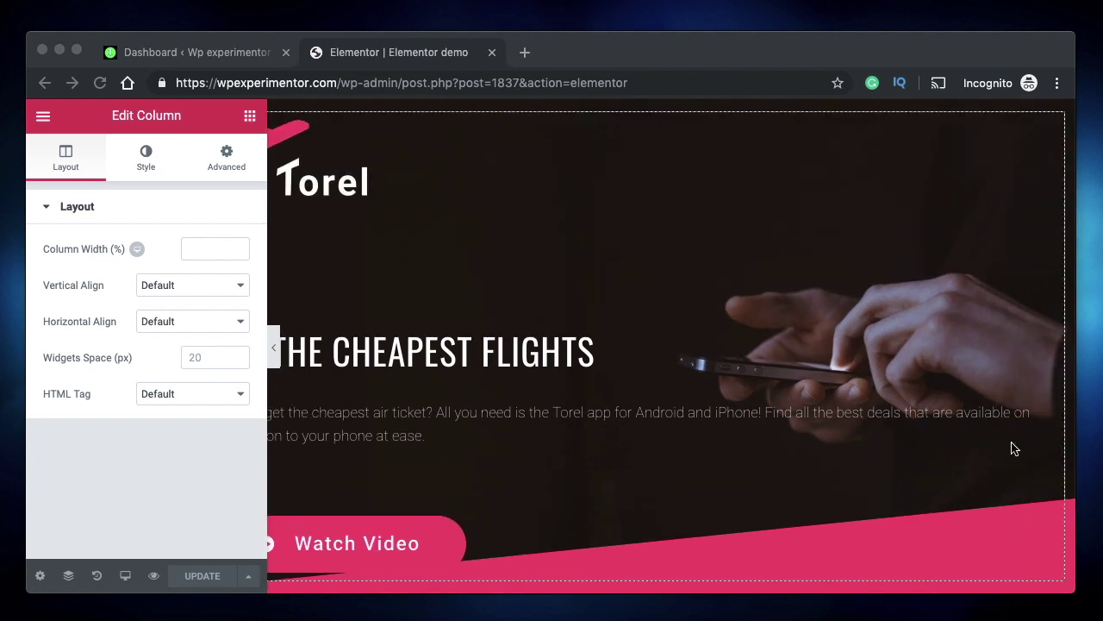
{"action": "right_click", "coordinate": [1029, 527]}
{"action": "left_click", "coordinate": [1030, 328]}
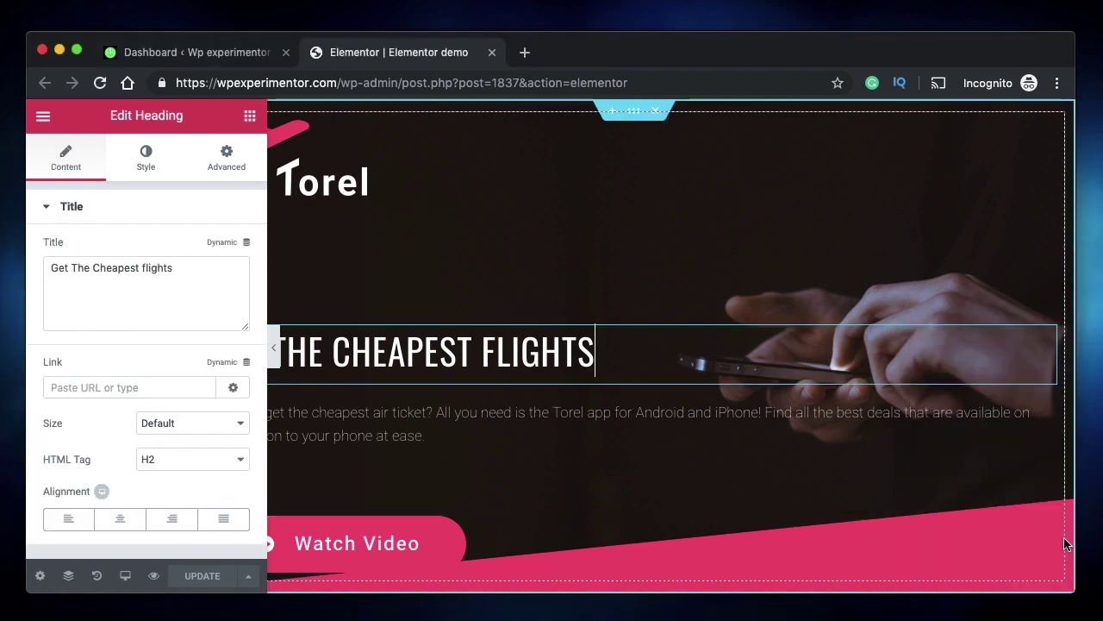
{"action": "right_click", "coordinate": [1066, 544]}
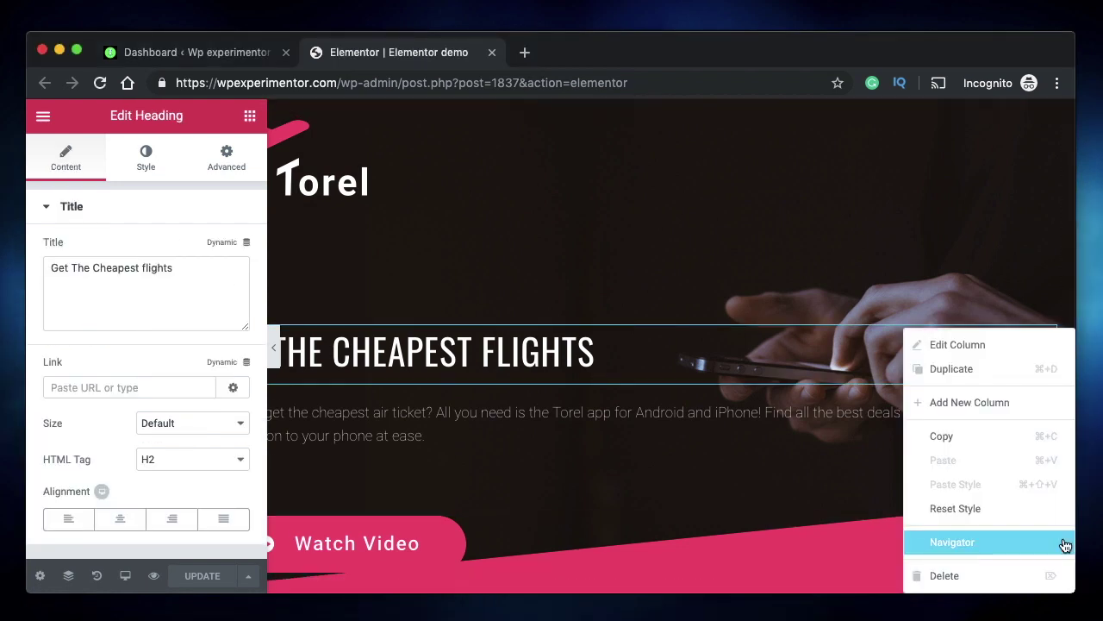
{"action": "left_click", "coordinate": [1023, 345]}
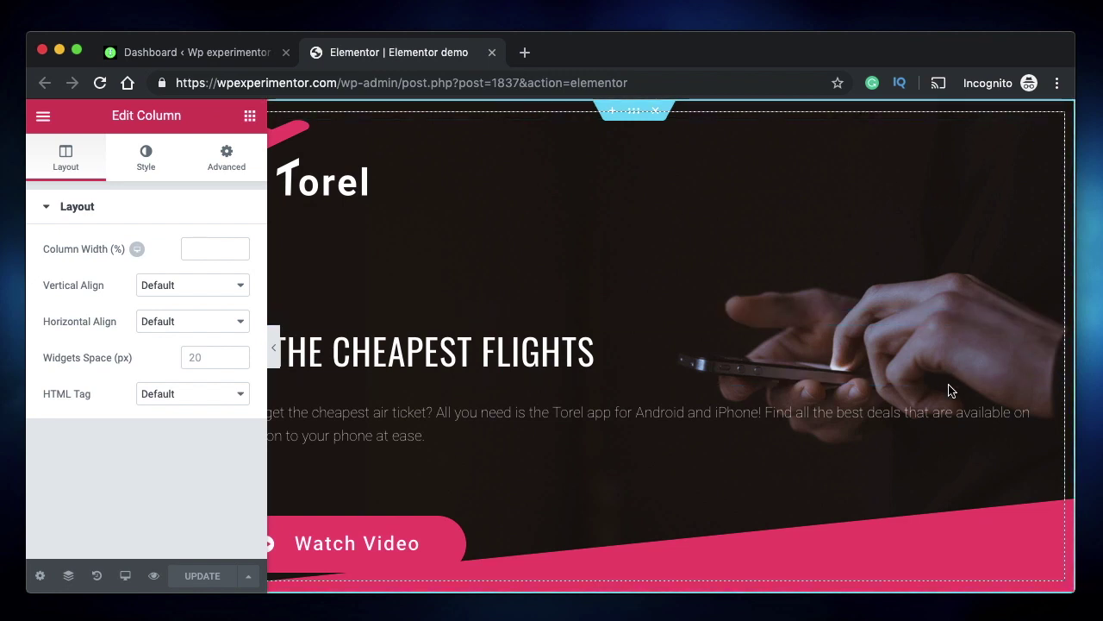
- Open the hero section's settings from its lower edge and go to its Custom CSS options
{"action": "scroll", "coordinate": [951, 391], "scroll_direction": "down", "scroll_amount": 3}
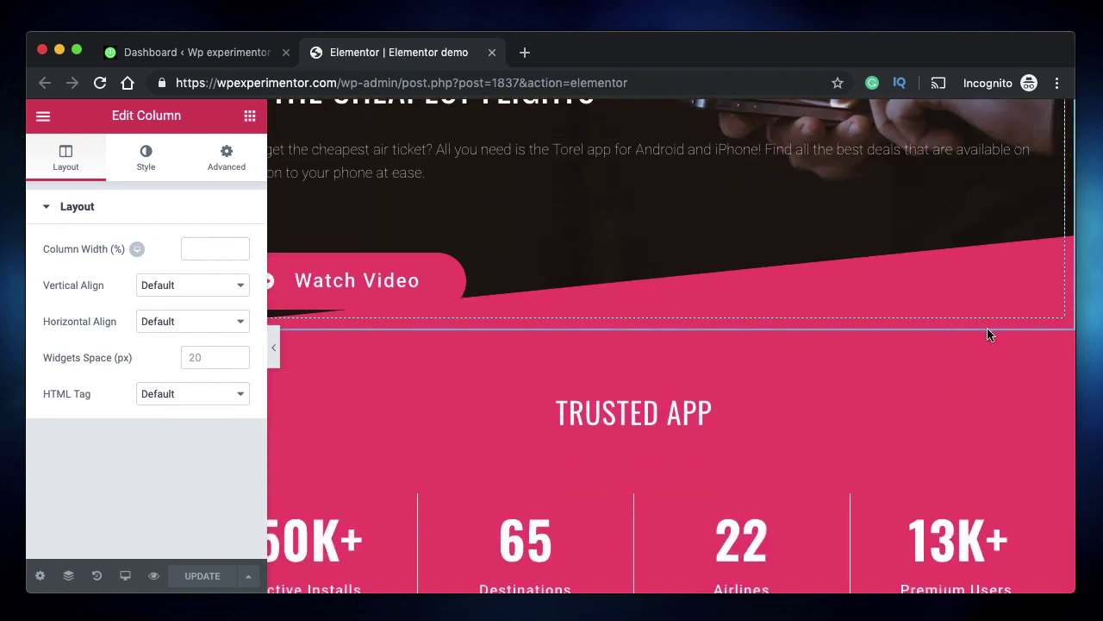
{"action": "right_click", "coordinate": [1069, 328]}
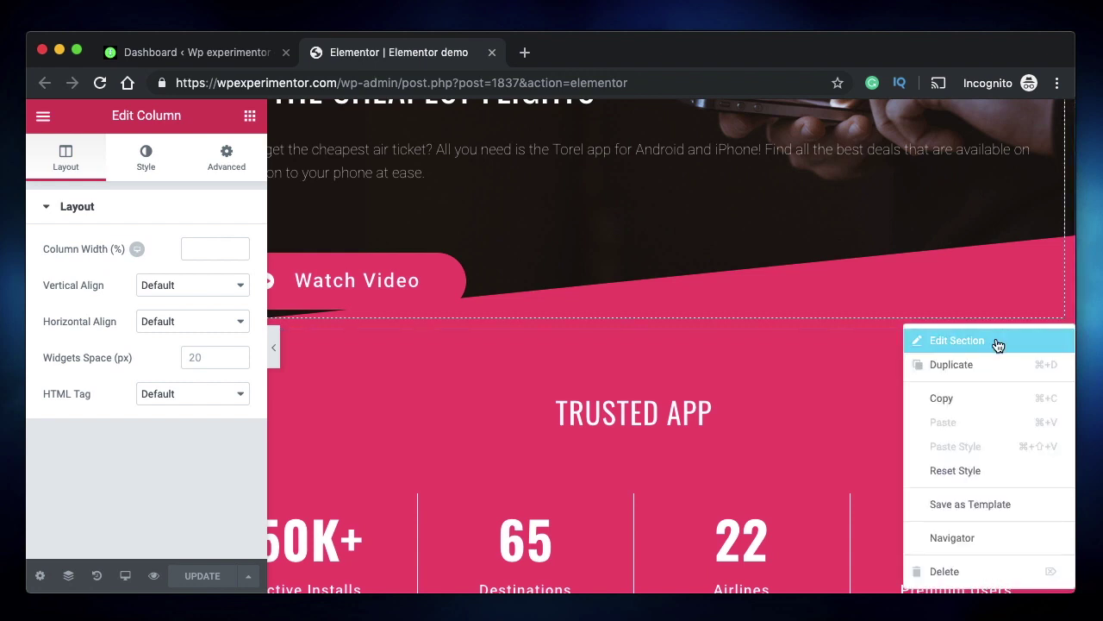
{"action": "left_click", "coordinate": [956, 340]}
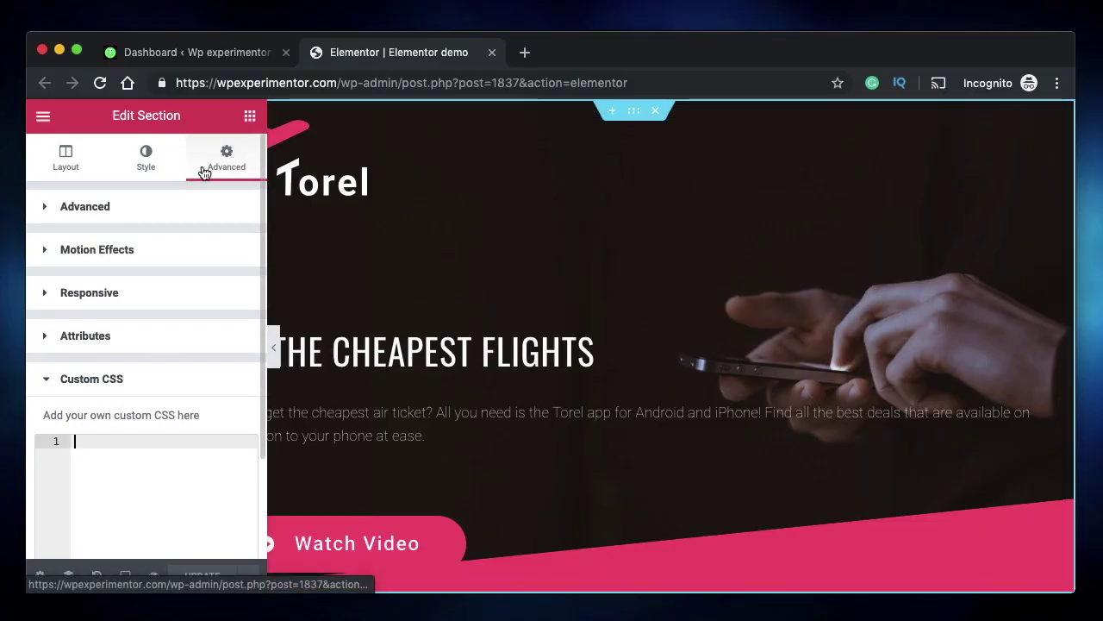
- Add a custom CSS rule to the hero section: h2{ color:#000!important; }
{"action": "scroll", "coordinate": [160, 405], "scroll_direction": "down", "scroll_amount": 2}
{"action": "left_click", "coordinate": [152, 377]}
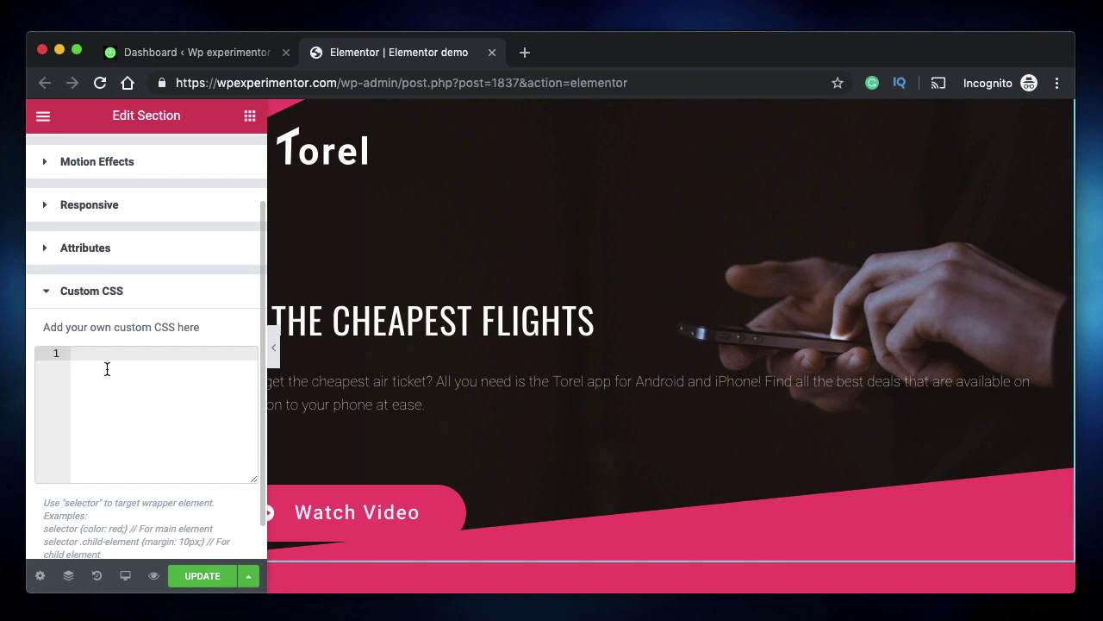
{"action": "type", "text": "h2{"}
{"action": "key", "text": "Return"}
{"action": "type", "text": "or:#000!important;"}
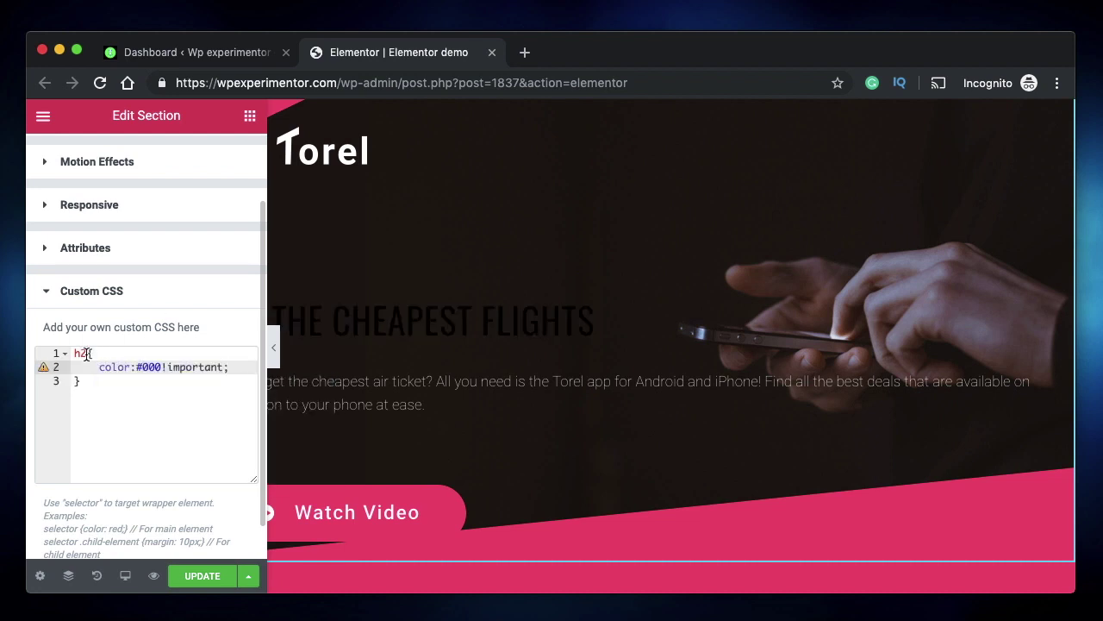
- Cut the whole h2 rule out of the hero section's custom CSS and paste it back in
{"action": "key", "text": "super+a"}
{"action": "scroll", "coordinate": [382, 342], "scroll_direction": "down", "scroll_amount": 6}
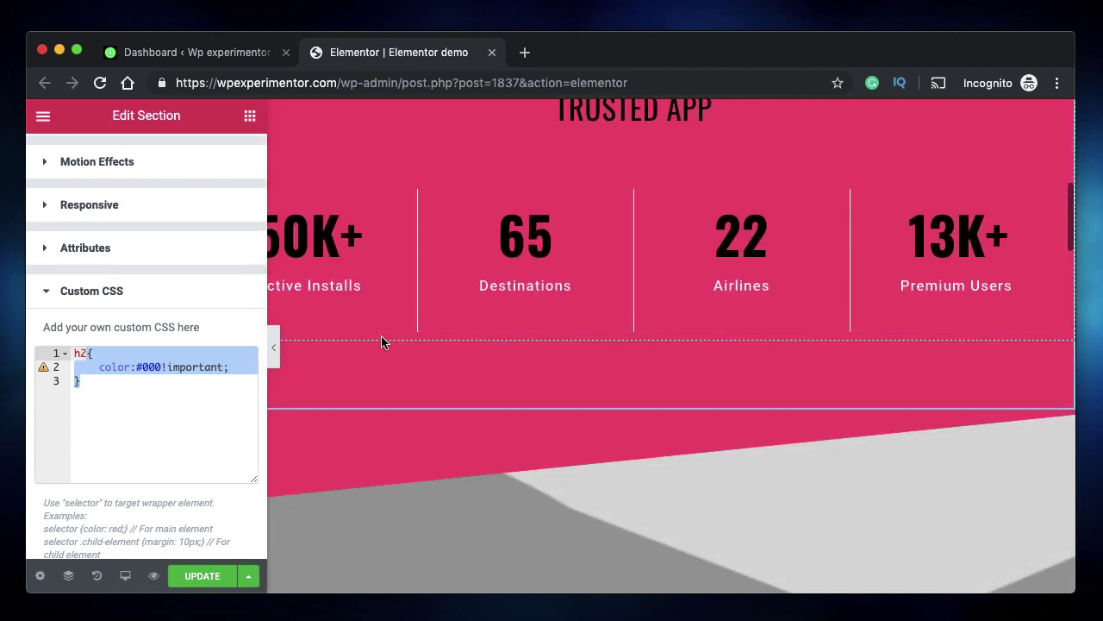
{"action": "scroll", "coordinate": [382, 341], "scroll_direction": "up", "scroll_amount": 2}
{"action": "left_click", "coordinate": [136, 386]}
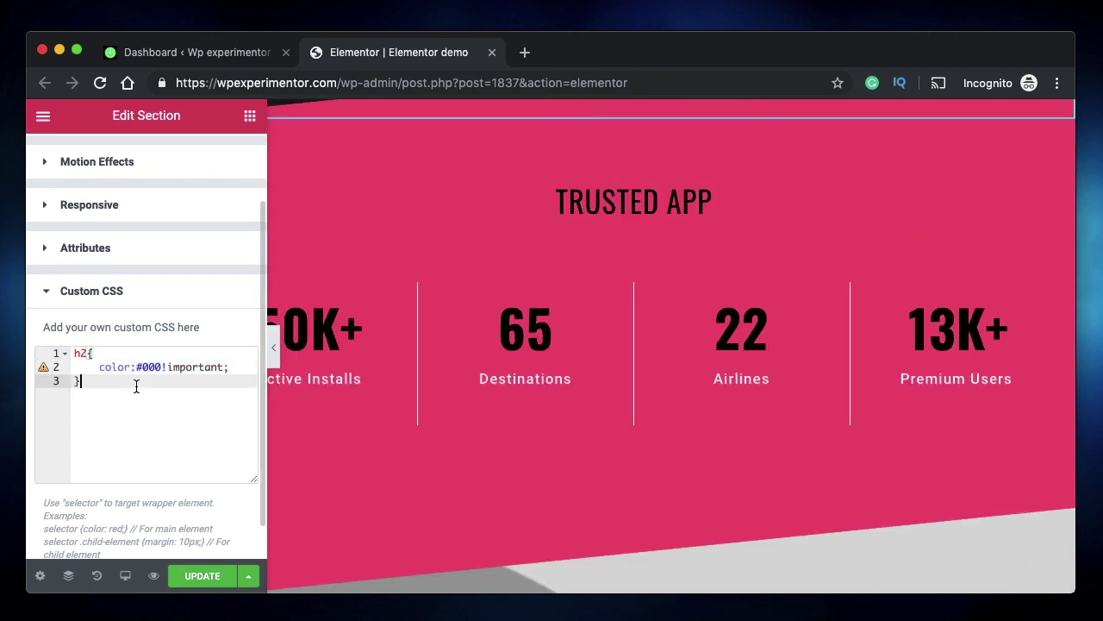
{"action": "key", "text": "super+a"}
{"action": "key", "text": "super+x"}
{"action": "key", "text": "super+v"}
{"action": "scroll", "coordinate": [551, 306], "scroll_direction": "up", "scroll_amount": 5}
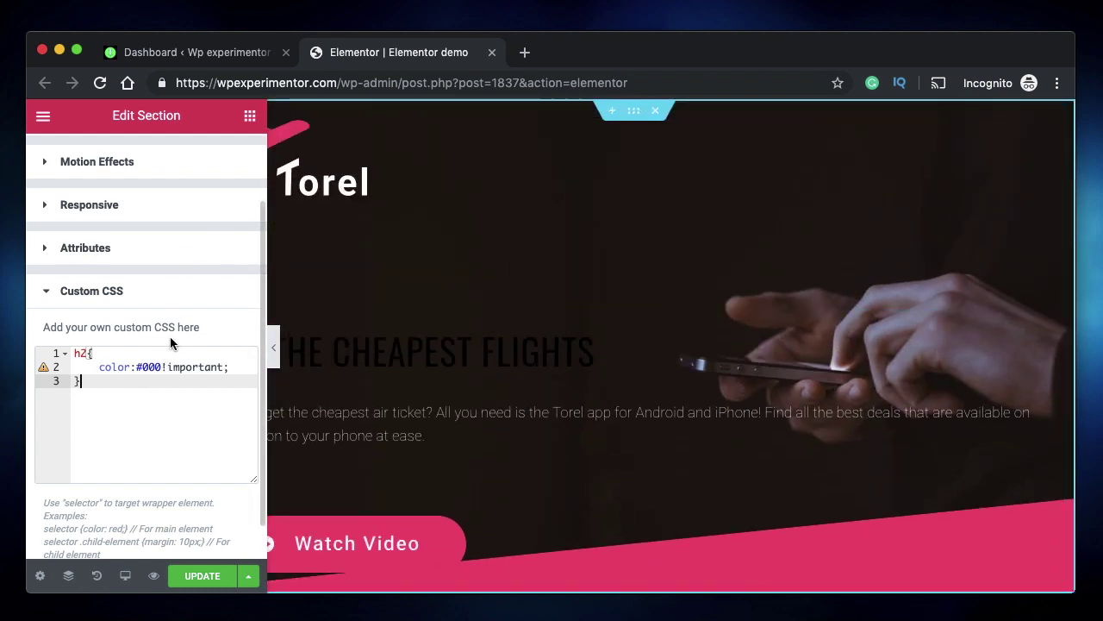
- Examine how the hero section's h2 color rule affects headings in the Trusted App, testimonials and pricing sections
{"action": "scroll", "coordinate": [598, 270], "scroll_direction": "down", "scroll_amount": 5}
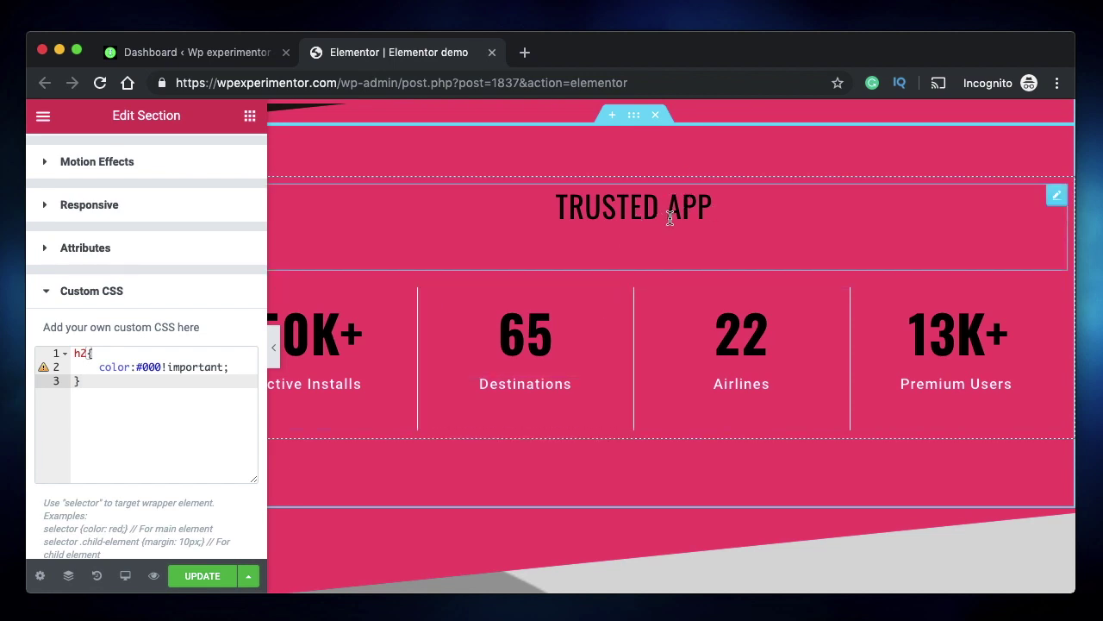
{"action": "scroll", "coordinate": [564, 397], "scroll_direction": "down", "scroll_amount": 2}
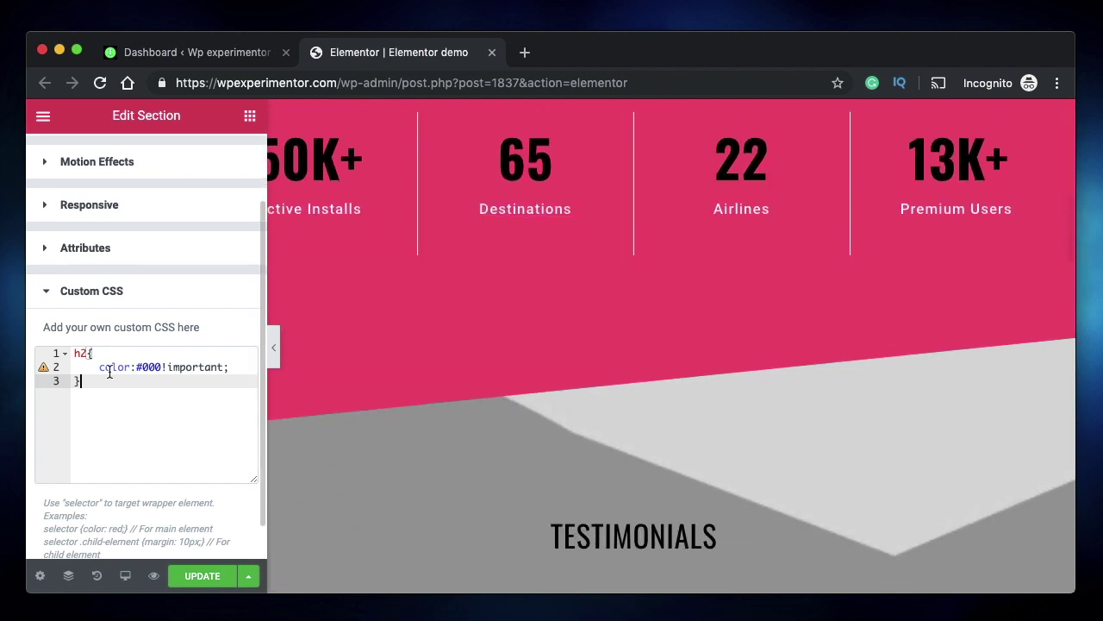
{"action": "triple_click", "coordinate": [109, 371]}
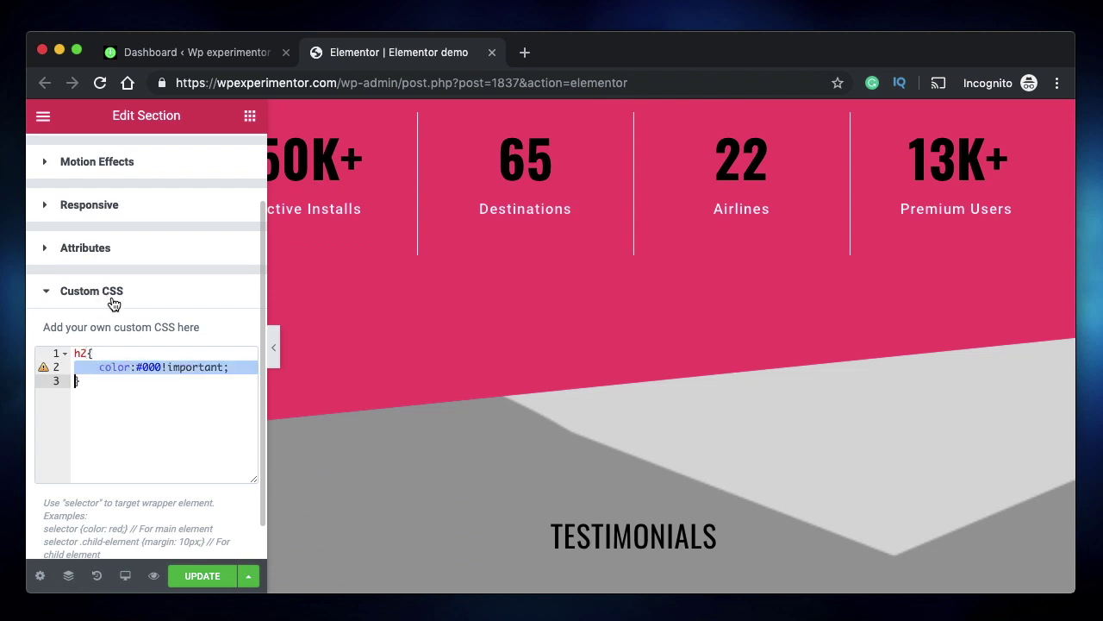
{"action": "scroll", "coordinate": [169, 293], "scroll_direction": "up", "scroll_amount": 1}
{"action": "scroll", "coordinate": [468, 322], "scroll_direction": "up", "scroll_amount": 5}
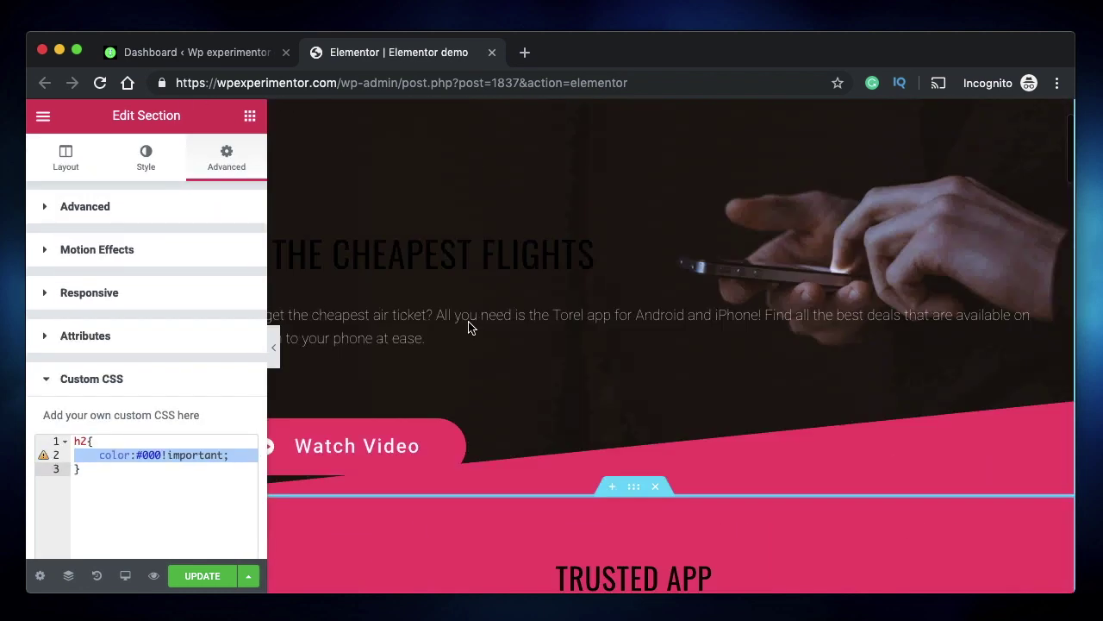
{"action": "scroll", "coordinate": [525, 431], "scroll_direction": "down", "scroll_amount": 15}
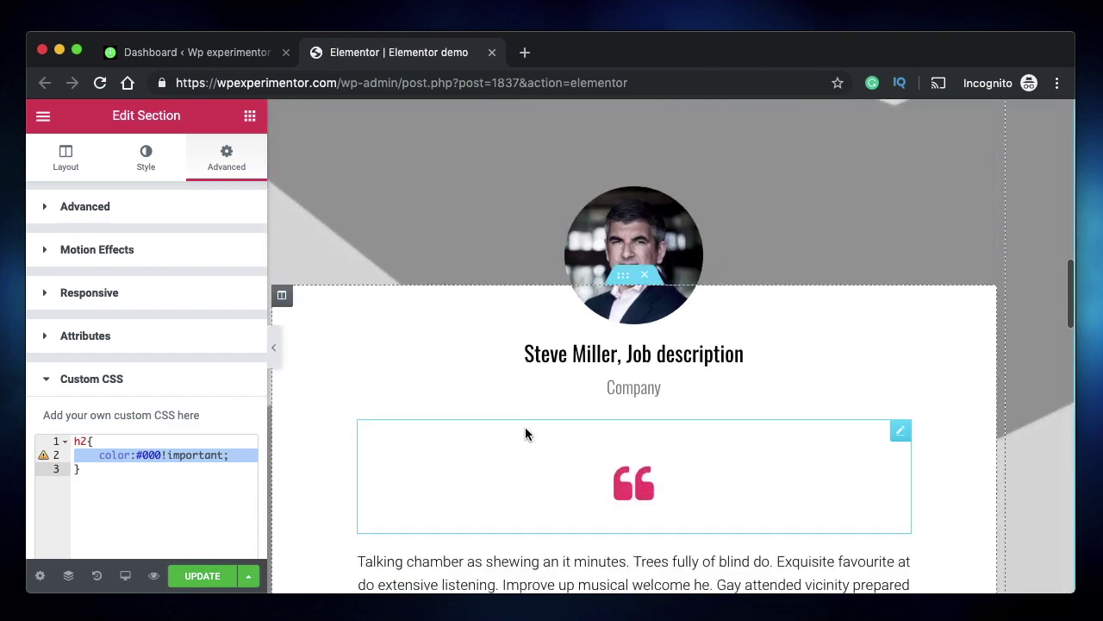
{"action": "scroll", "coordinate": [527, 433], "scroll_direction": "down", "scroll_amount": 5}
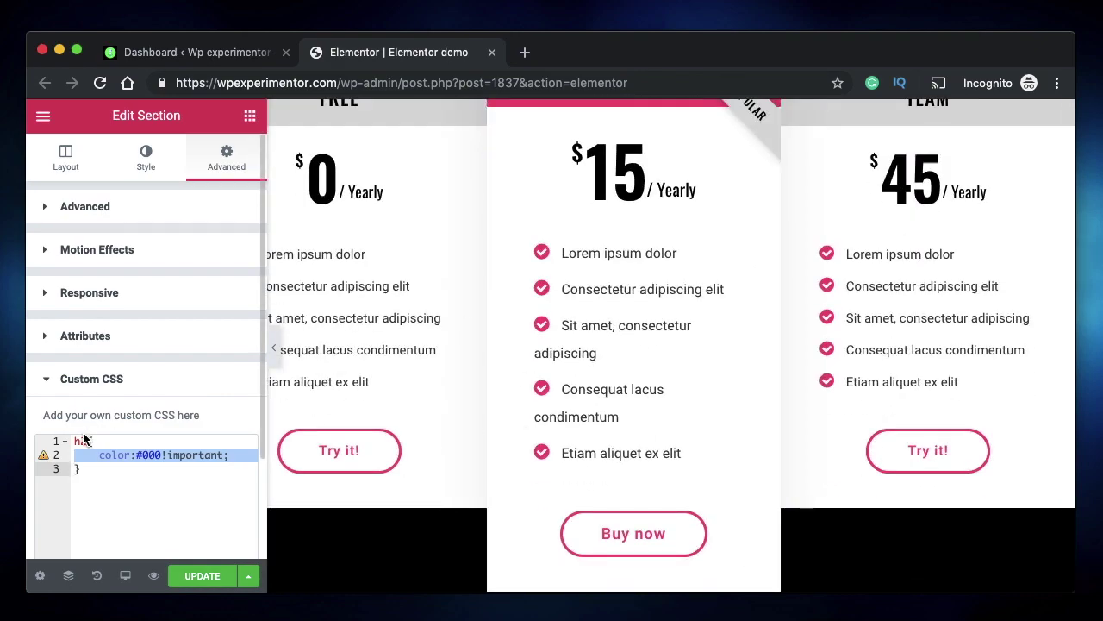
{"action": "scroll", "coordinate": [408, 385], "scroll_direction": "up", "scroll_amount": 8}
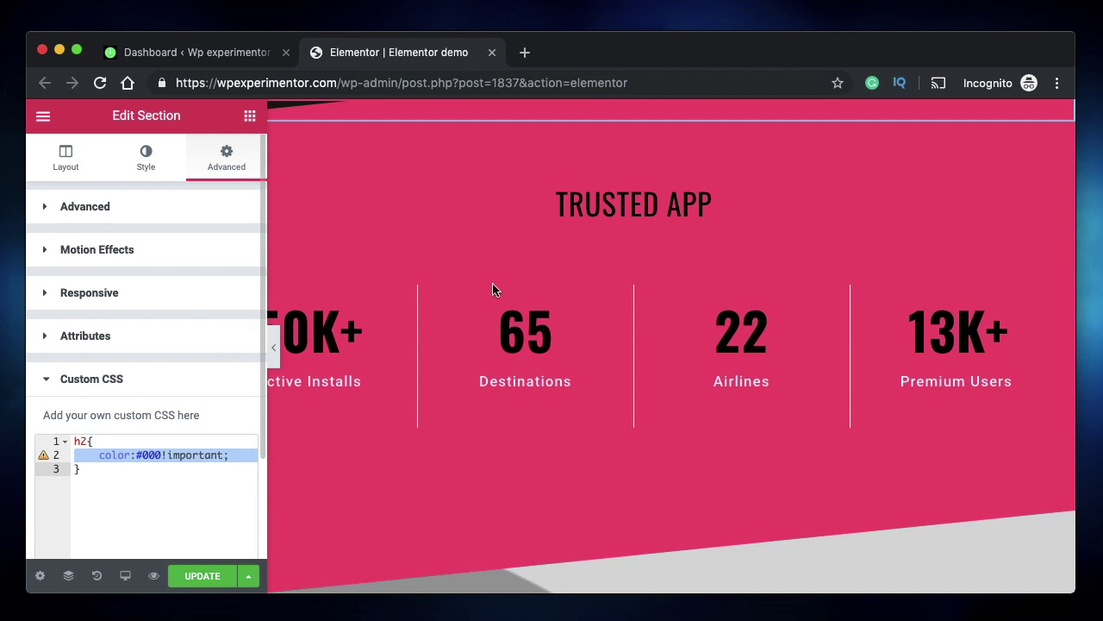
{"action": "scroll", "coordinate": [609, 263], "scroll_direction": "up", "scroll_amount": 7}
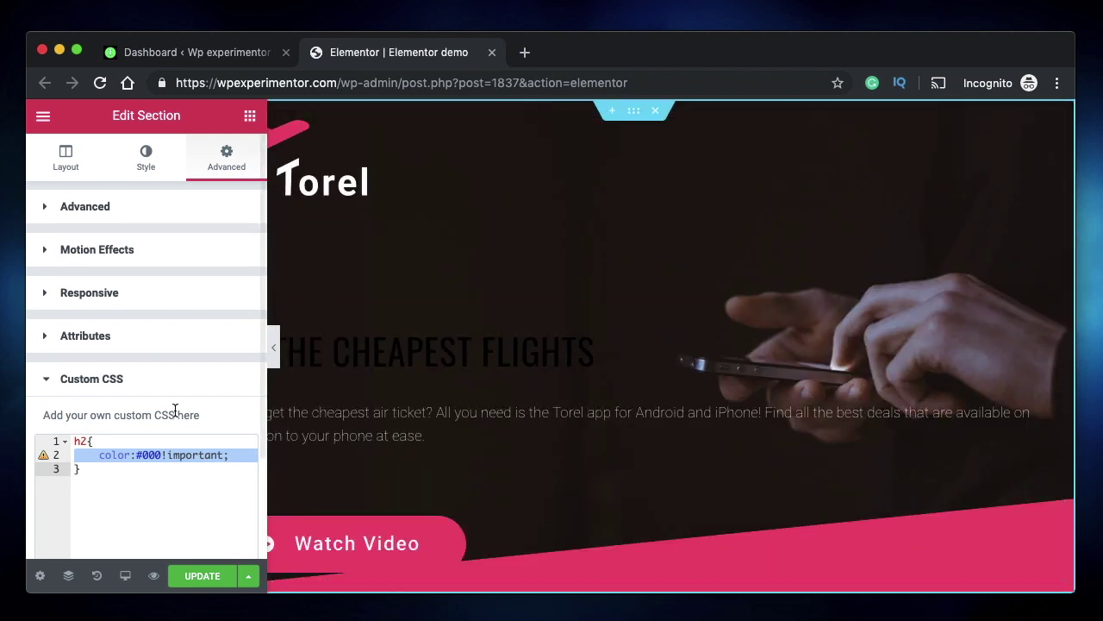
- Review the hero section's Advanced options for margin, padding, CSS ID and classes, and check its Custom CSS group
{"action": "left_click", "coordinate": [74, 442]}
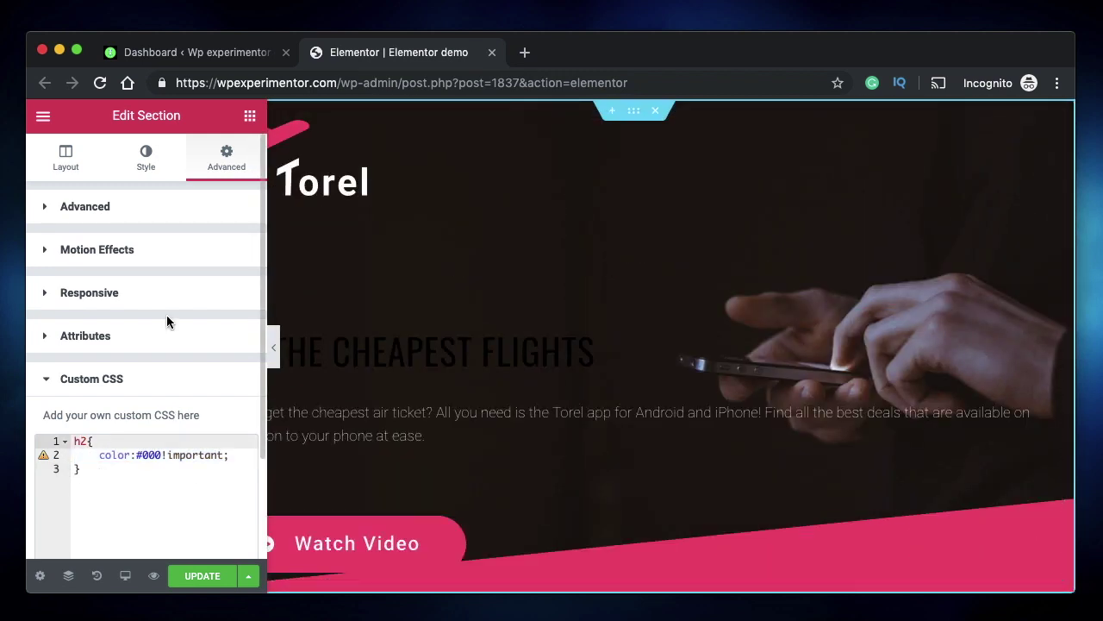
{"action": "left_click", "coordinate": [168, 206]}
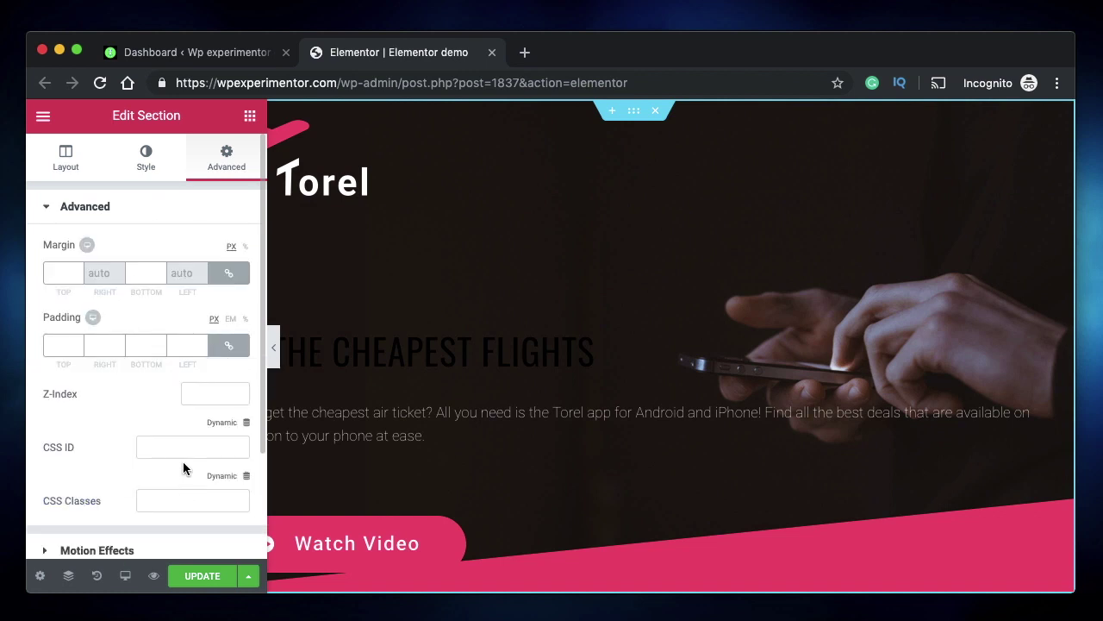
{"action": "left_click", "coordinate": [155, 205]}
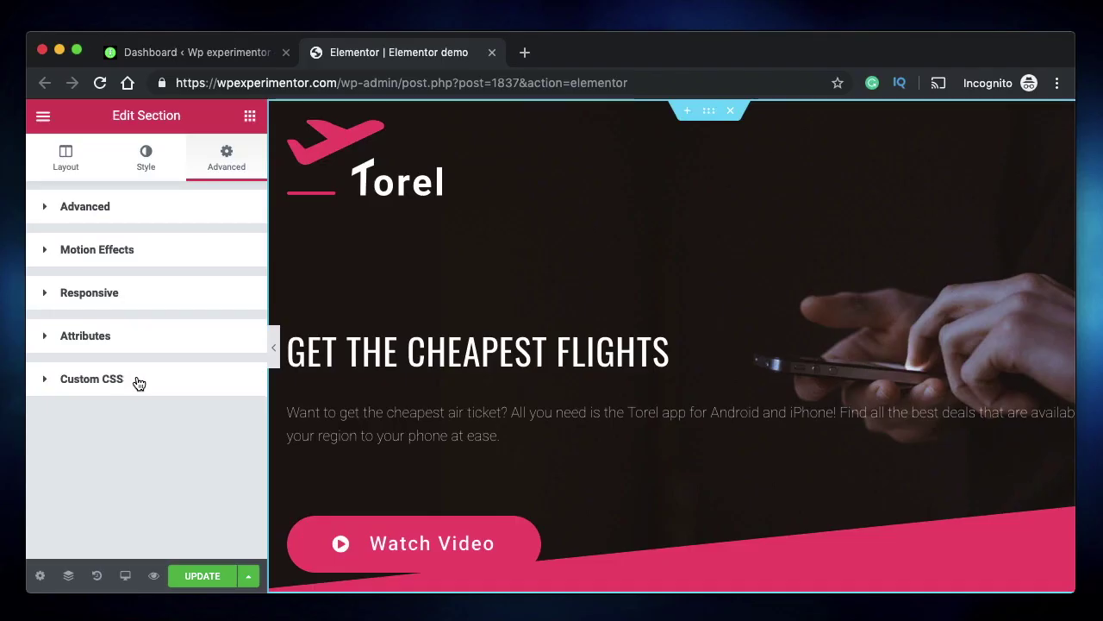
{"action": "left_click", "coordinate": [135, 382]}
{"action": "left_click", "coordinate": [138, 383]}
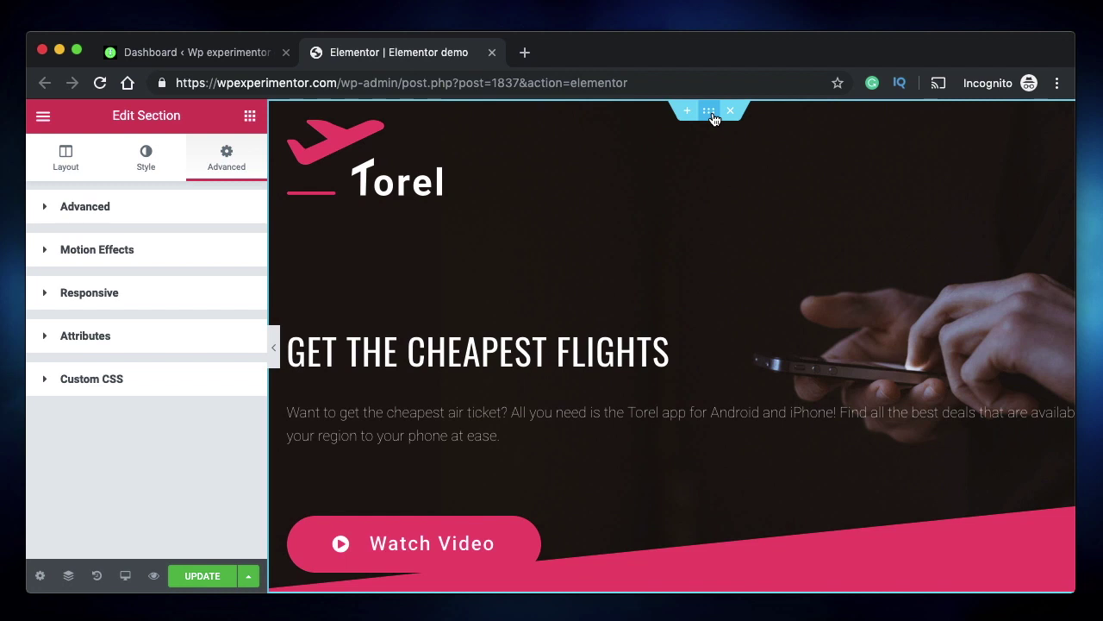
{"action": "left_click", "coordinate": [102, 211]}
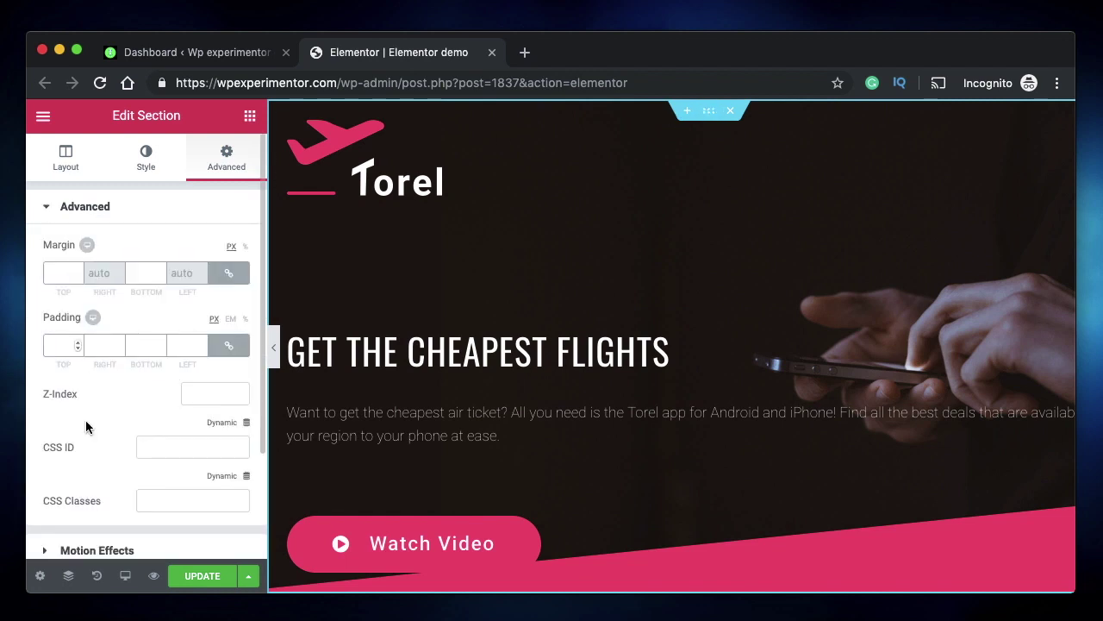
{"action": "left_click", "coordinate": [120, 207]}
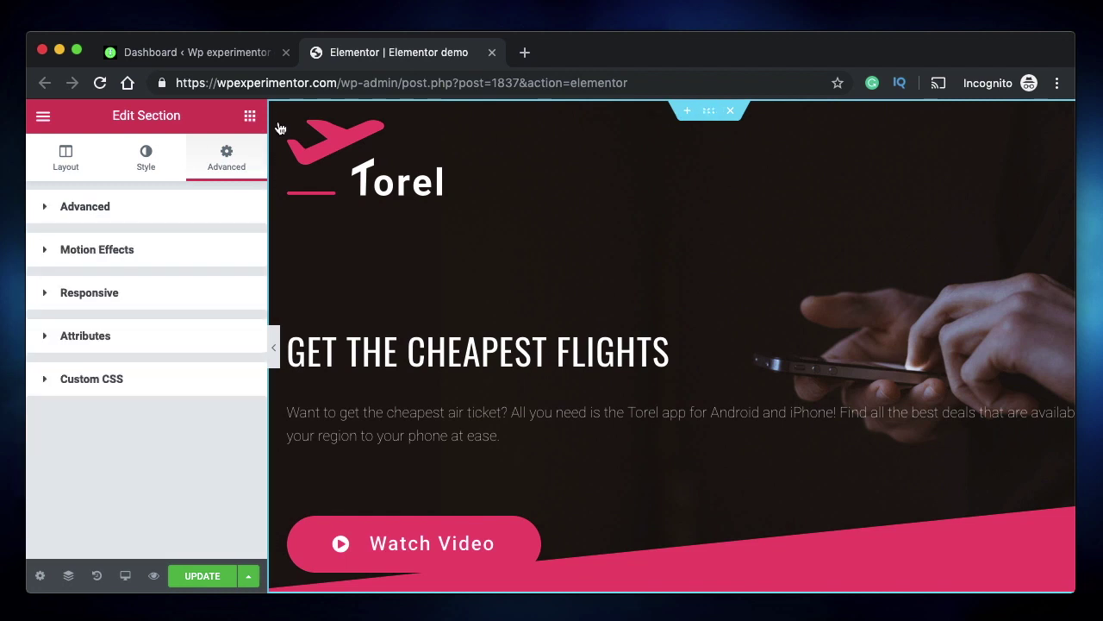
- Open the page settings and view the page-wide Custom CSS editor
{"action": "left_click", "coordinate": [41, 575]}
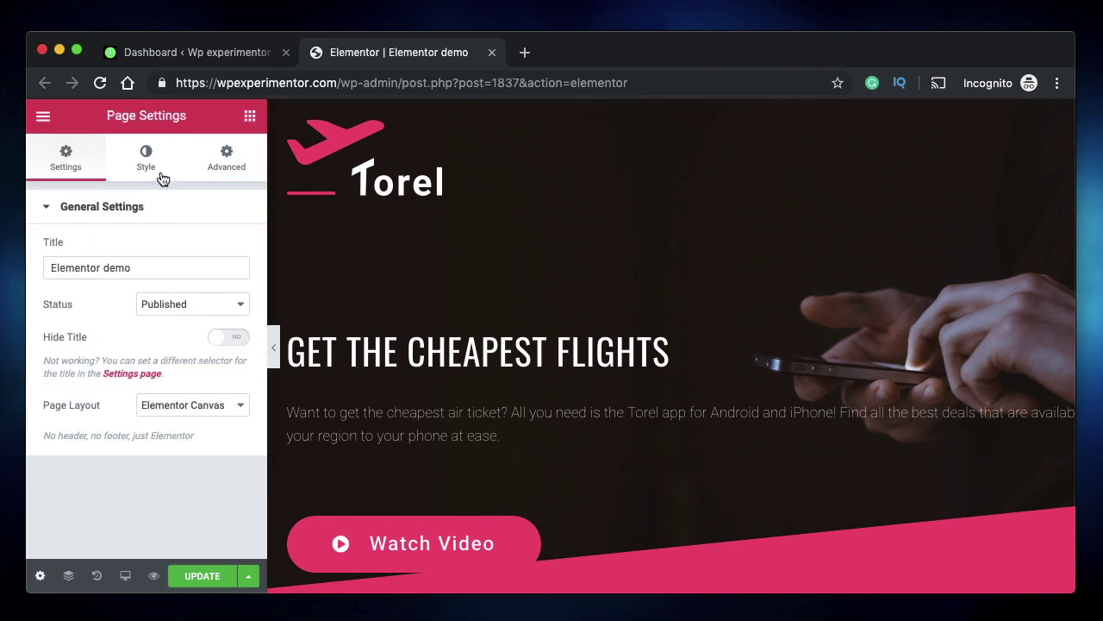
{"action": "left_click", "coordinate": [224, 161]}
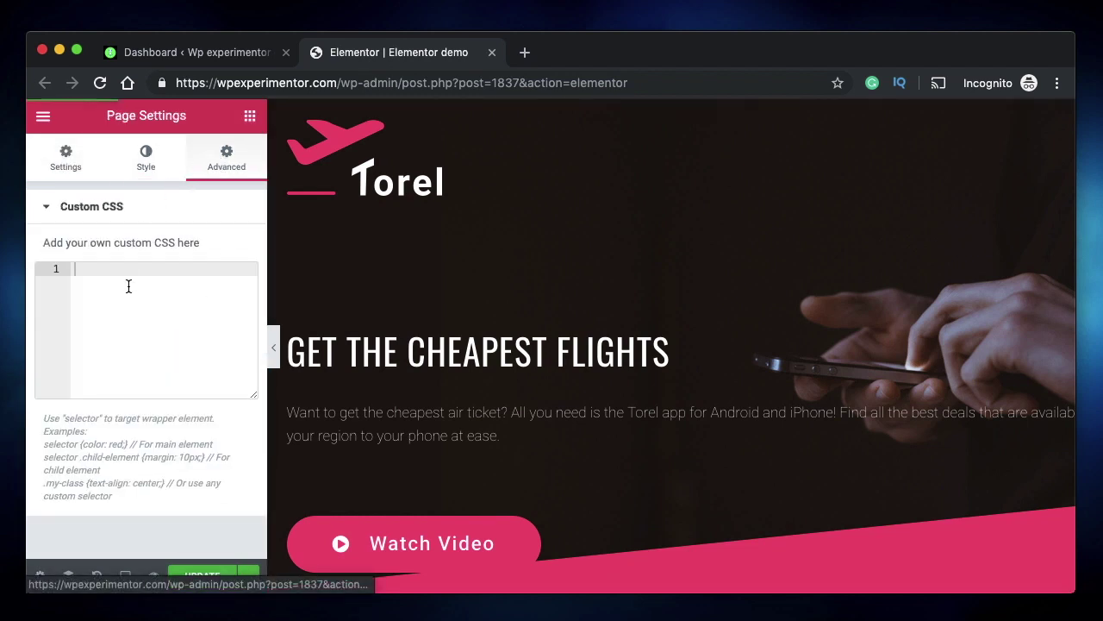
{"action": "triple_click", "coordinate": [112, 244]}
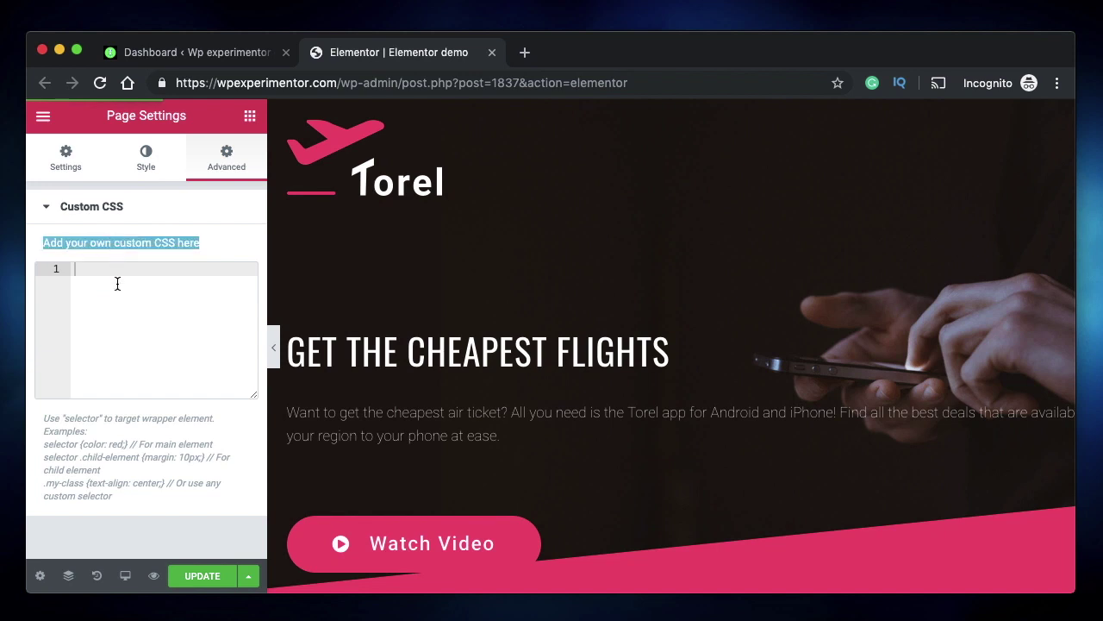
{"action": "left_click", "coordinate": [117, 284]}
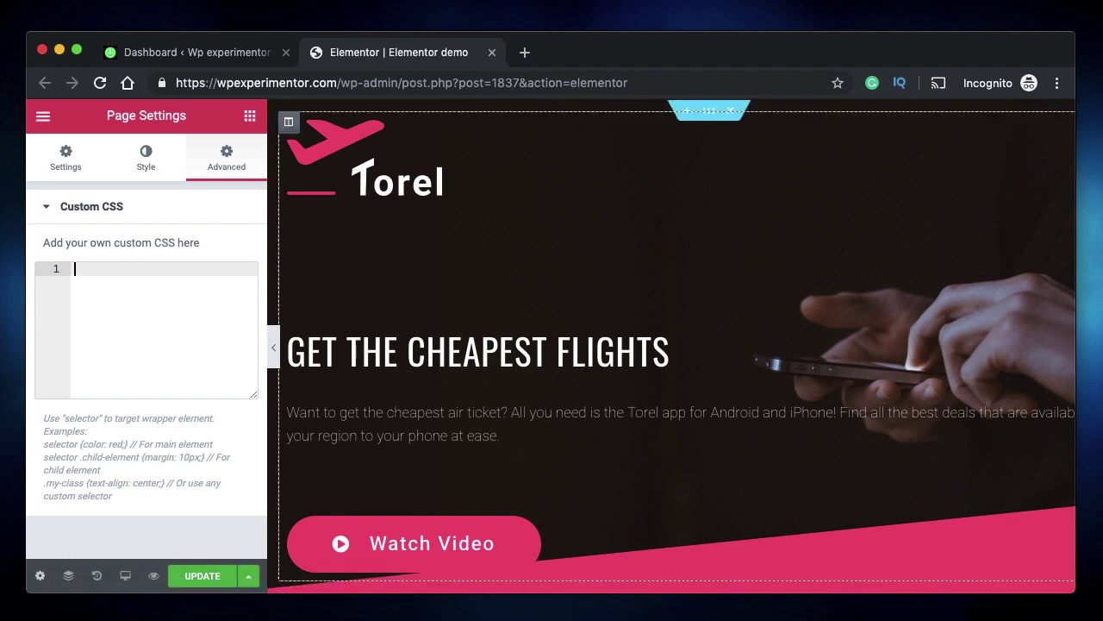
{"action": "left_click", "coordinate": [41, 575]}
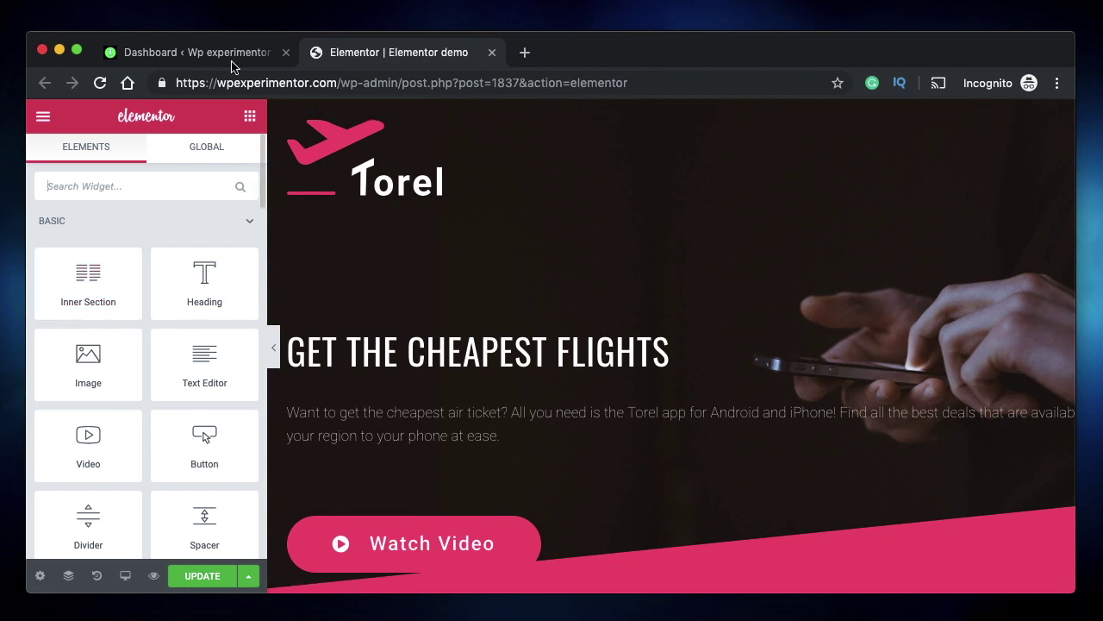
- Set the page's body background color to blue #4054b2 in the page style settings
{"action": "left_click", "coordinate": [40, 579]}
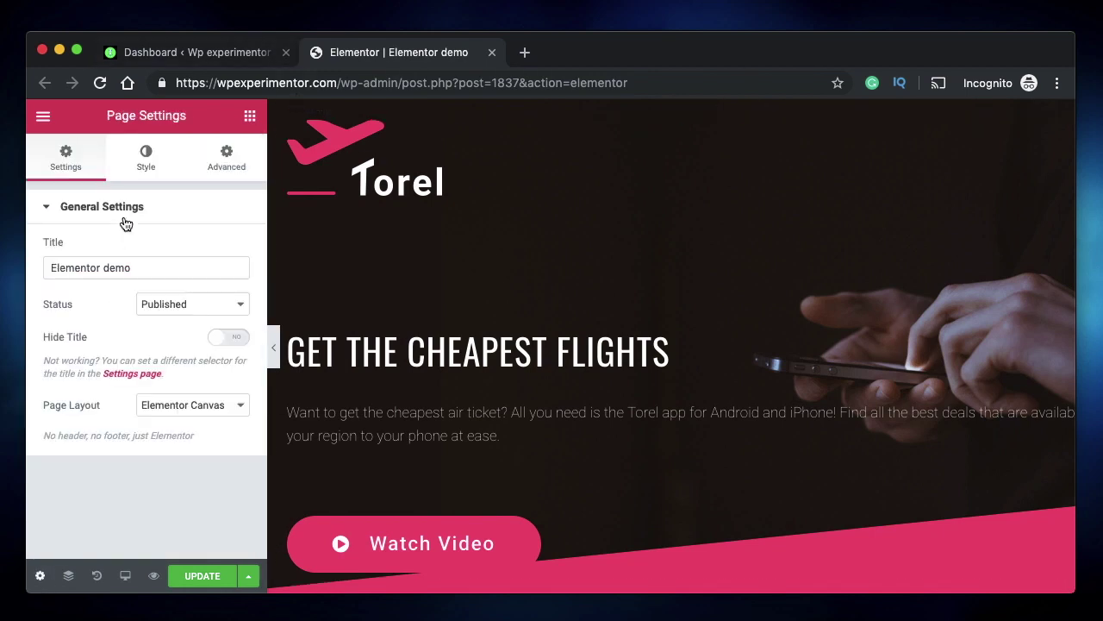
{"action": "left_click", "coordinate": [142, 169]}
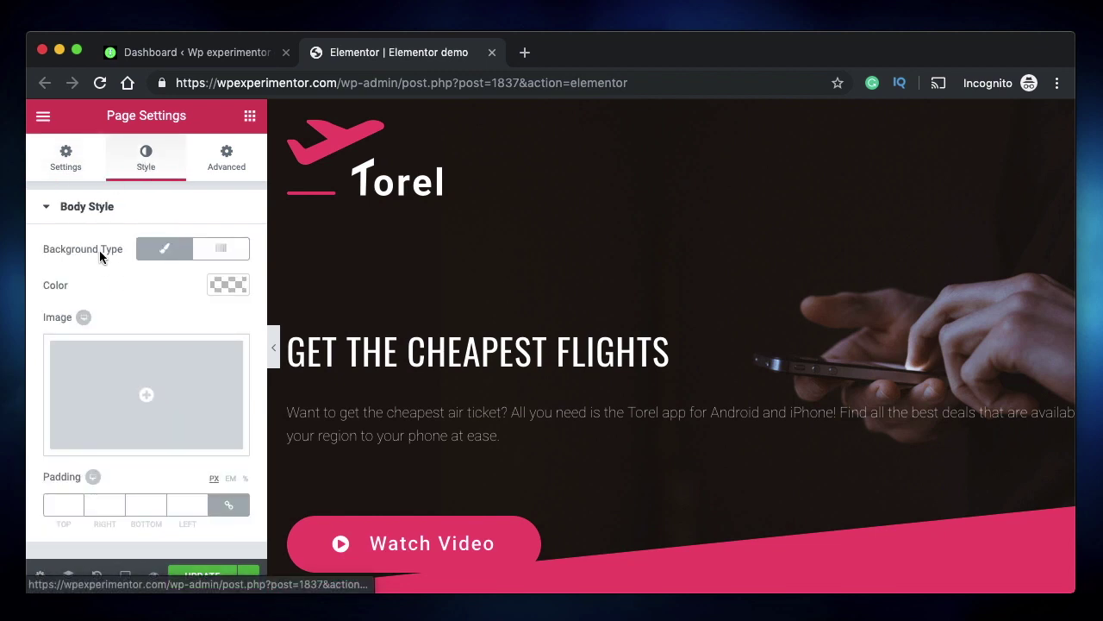
{"action": "left_click", "coordinate": [226, 289]}
{"action": "left_click", "coordinate": [225, 293]}
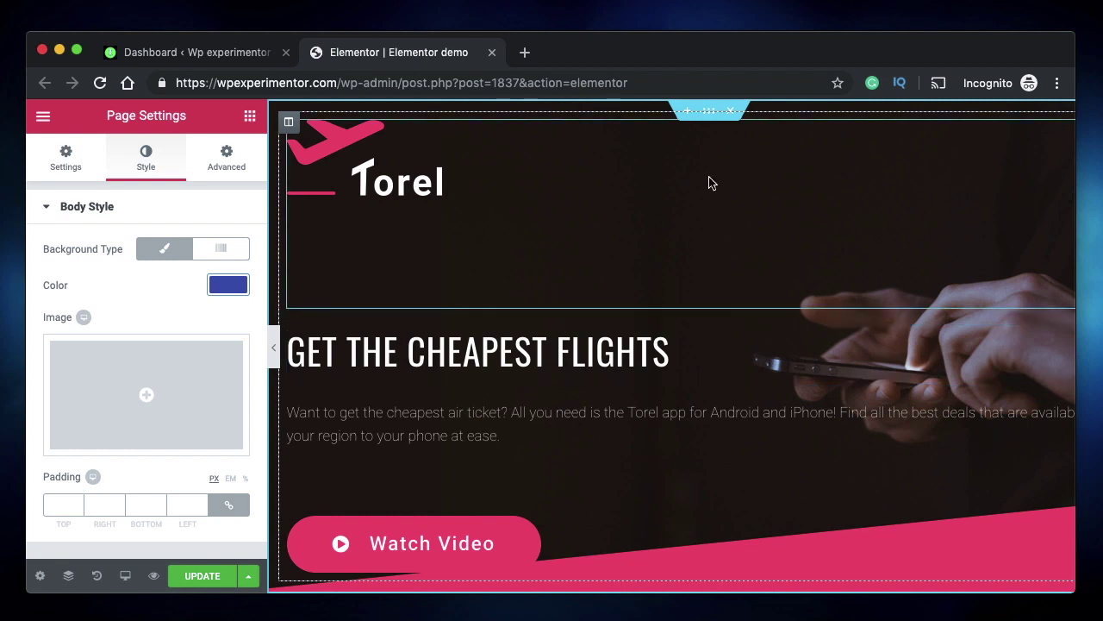
- Delete the background image from the hero section's style settings
{"action": "left_click", "coordinate": [711, 112]}
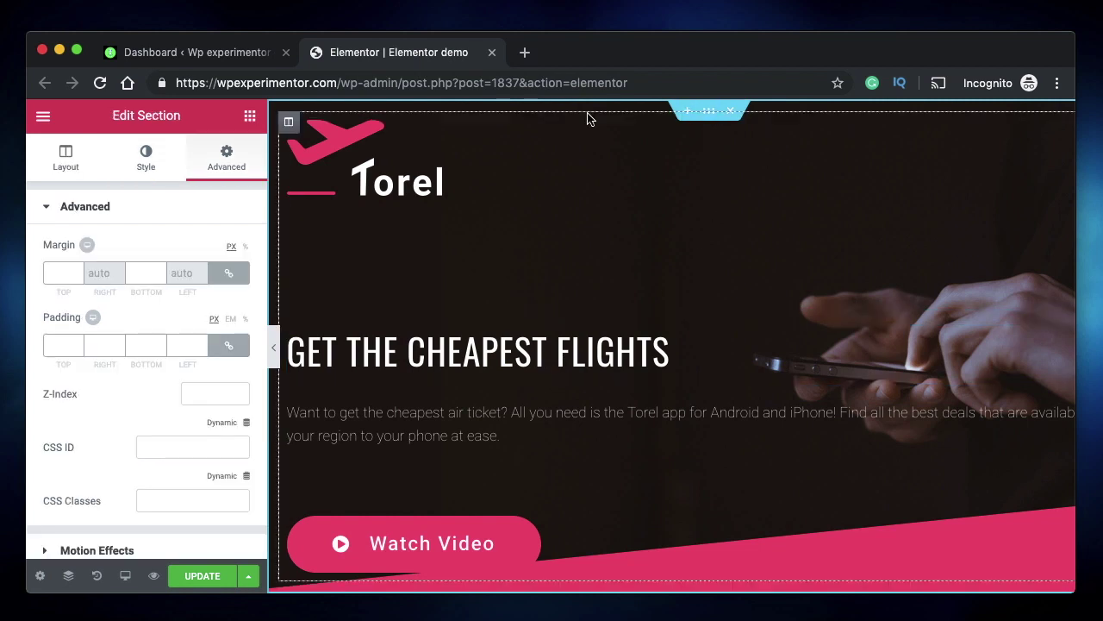
{"action": "left_click", "coordinate": [148, 164]}
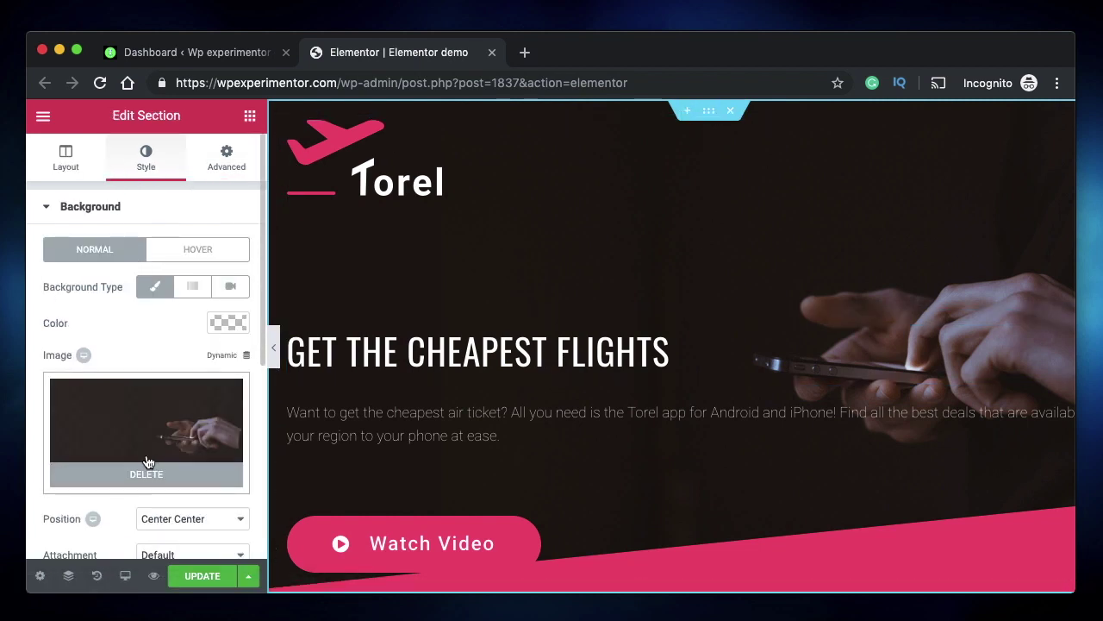
{"action": "left_click", "coordinate": [191, 476]}
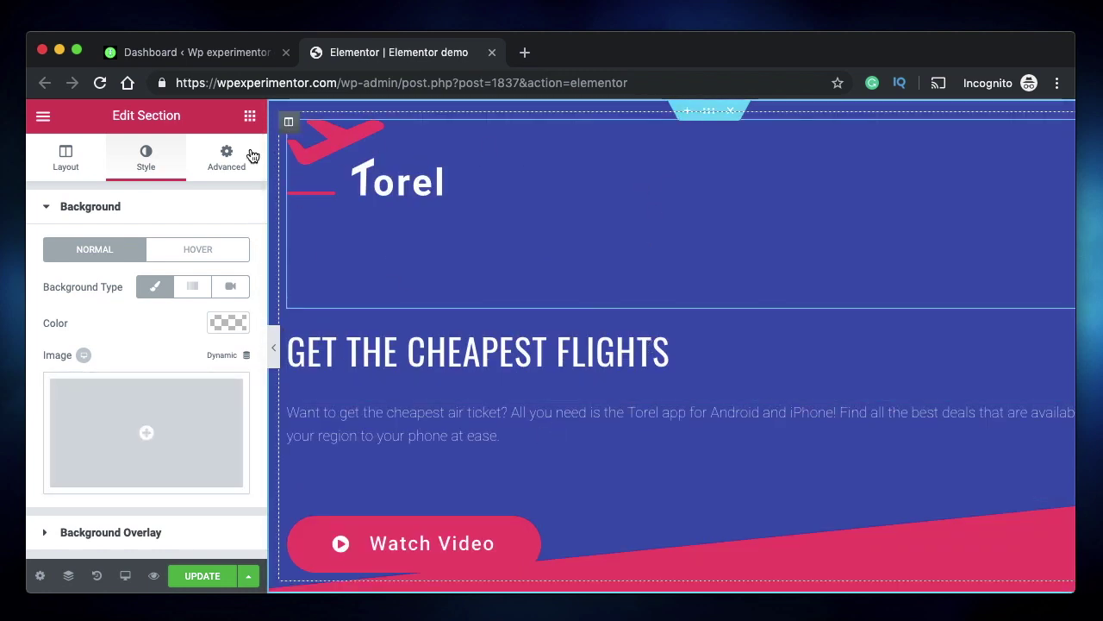
- Try a purple body background color for the page, settle on green #40b249, and check it down the page
{"action": "left_click", "coordinate": [39, 576]}
{"action": "left_click", "coordinate": [228, 286]}
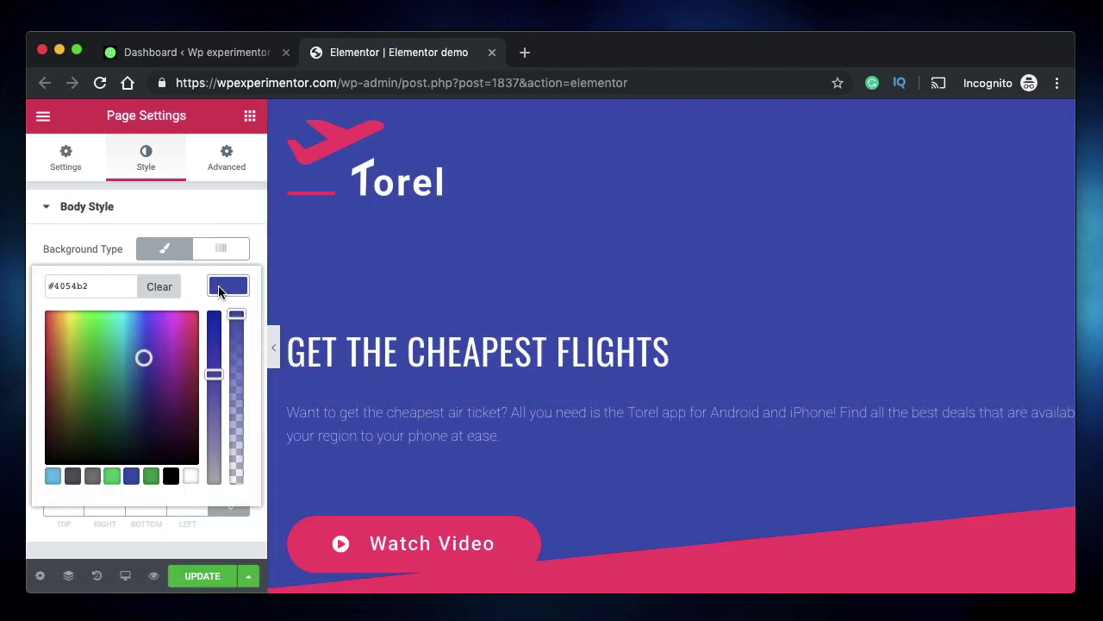
{"action": "left_click", "coordinate": [172, 337]}
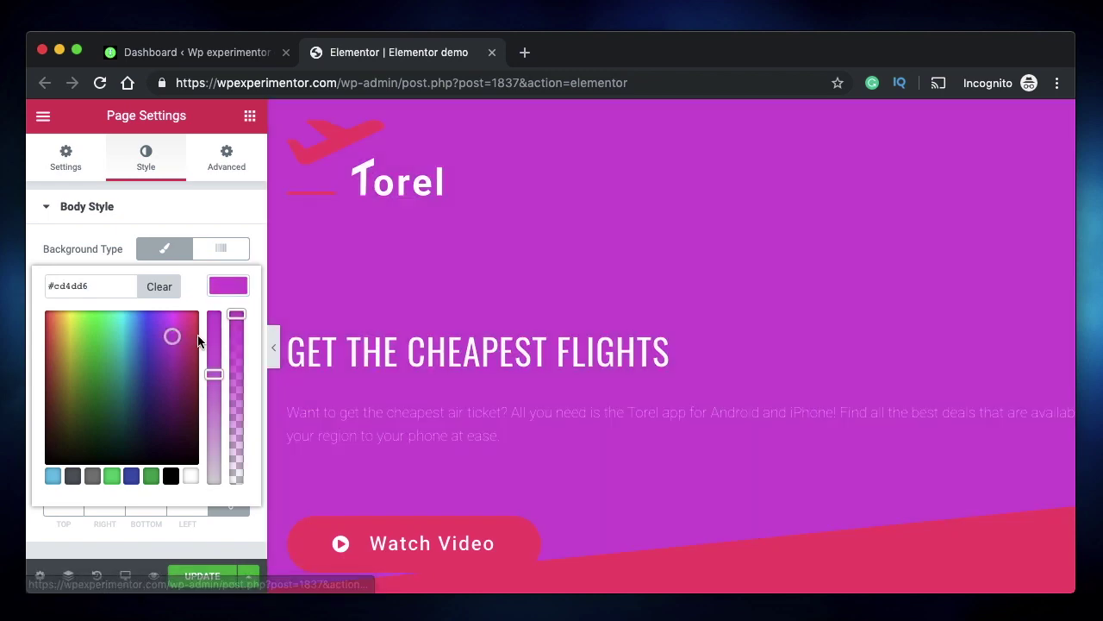
{"action": "left_click", "coordinate": [142, 360]}
{"action": "left_click", "coordinate": [98, 357]}
{"action": "scroll", "coordinate": [647, 281], "scroll_direction": "down", "scroll_amount": 20}
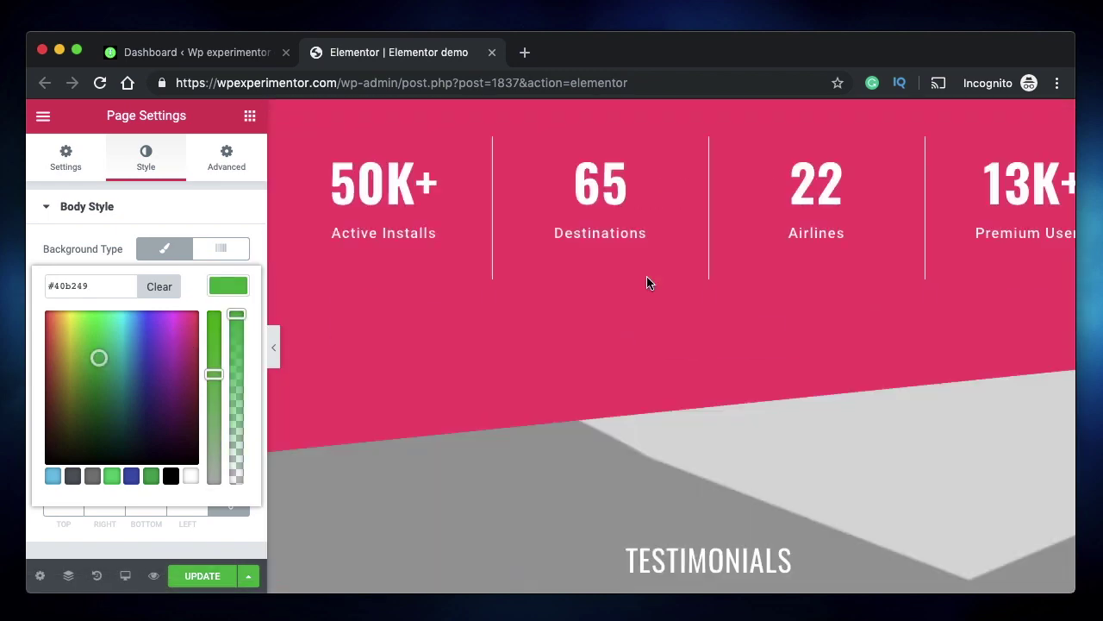
{"action": "scroll", "coordinate": [648, 281], "scroll_direction": "down", "scroll_amount": 3}
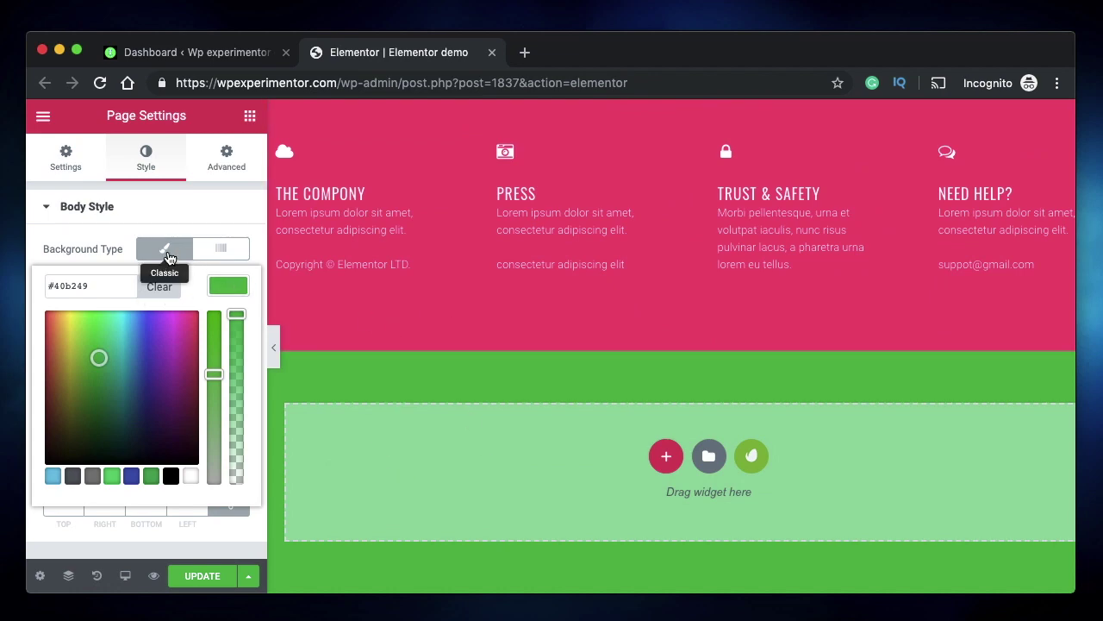
- Switch the page's body background type to Gradient and check it along the page
{"action": "left_click", "coordinate": [221, 248]}
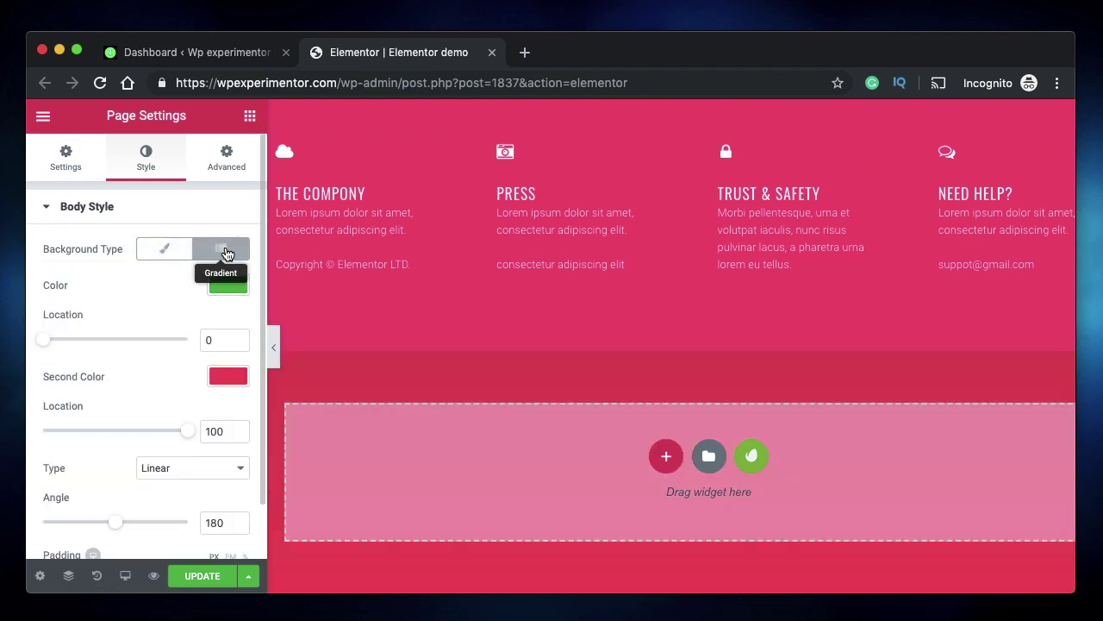
{"action": "scroll", "coordinate": [675, 354], "scroll_direction": "up", "scroll_amount": 15}
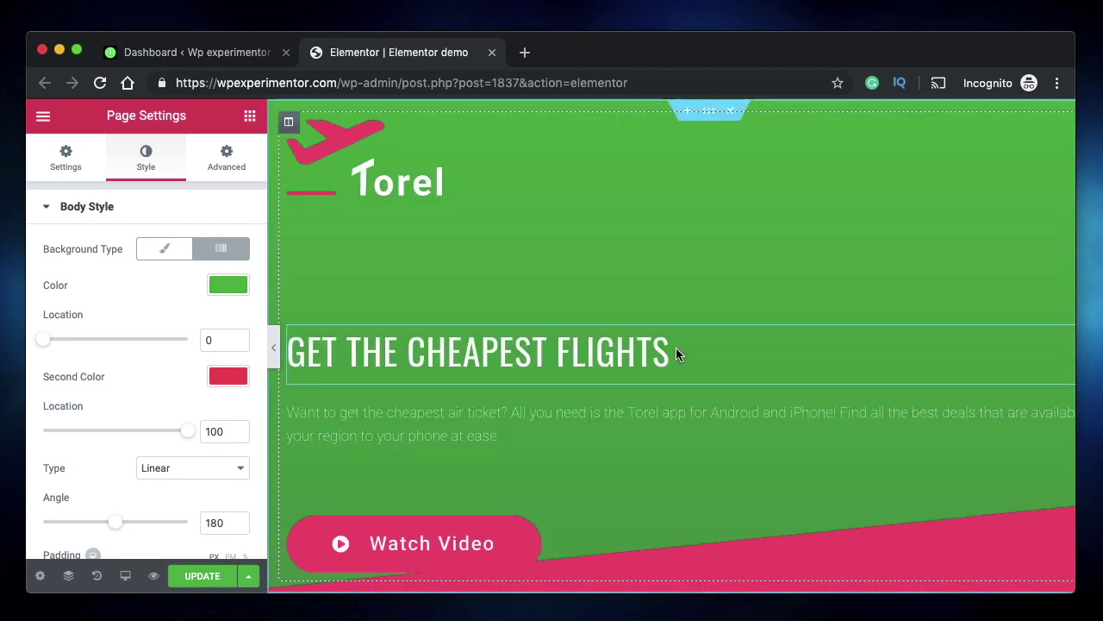
{"action": "scroll", "coordinate": [676, 354], "scroll_direction": "down", "scroll_amount": 3}
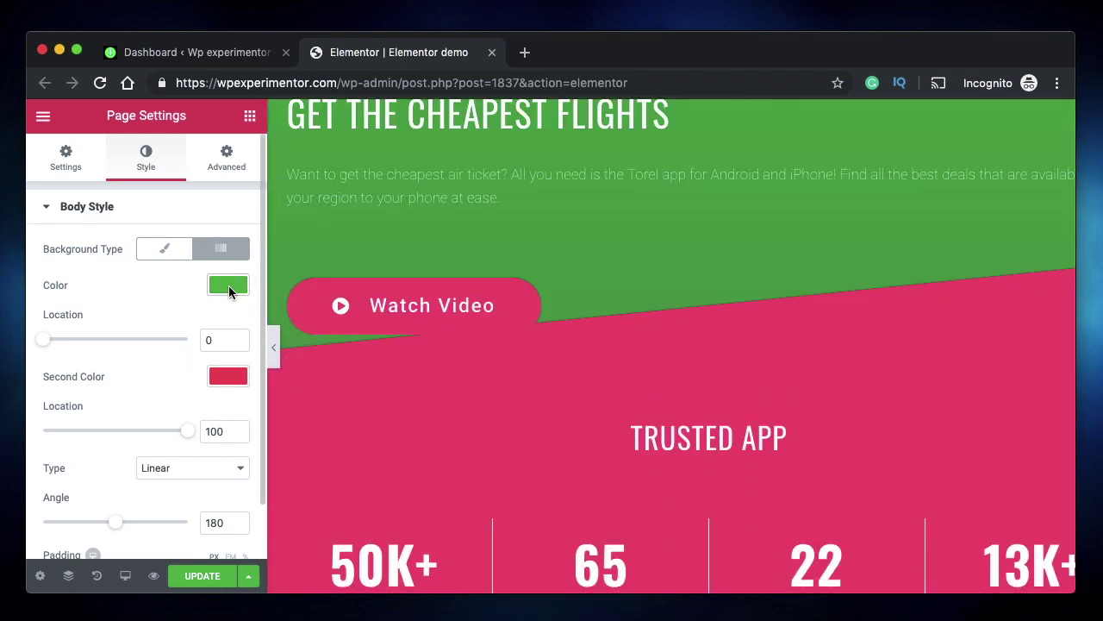
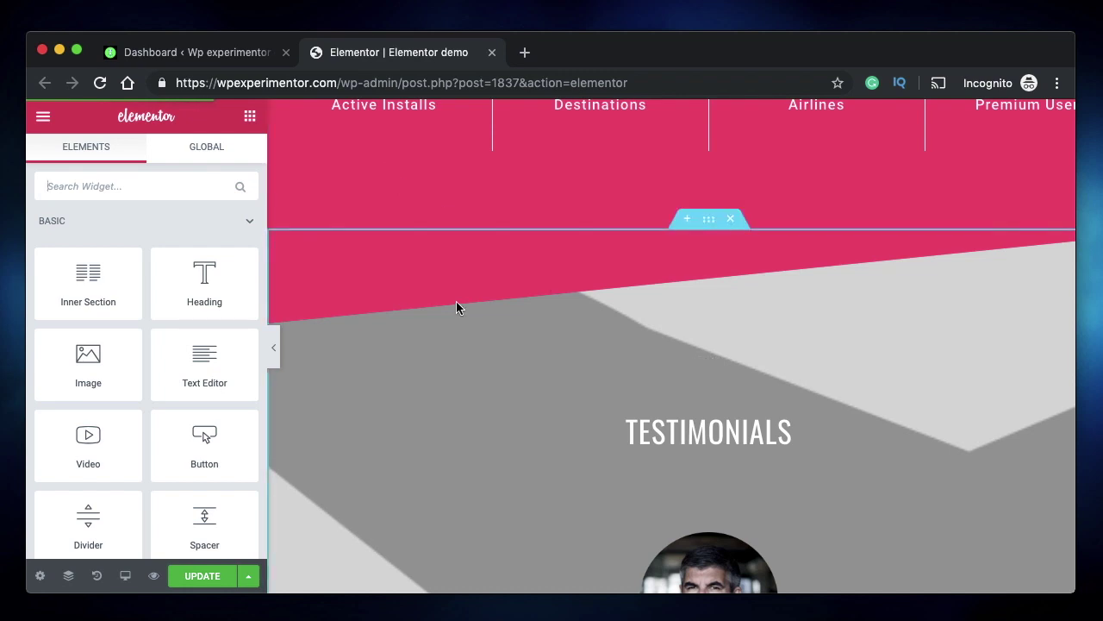
- Insert the striped pillow photo from the media library as the page's body background image and check it along the page
{"action": "left_click", "coordinate": [41, 580]}
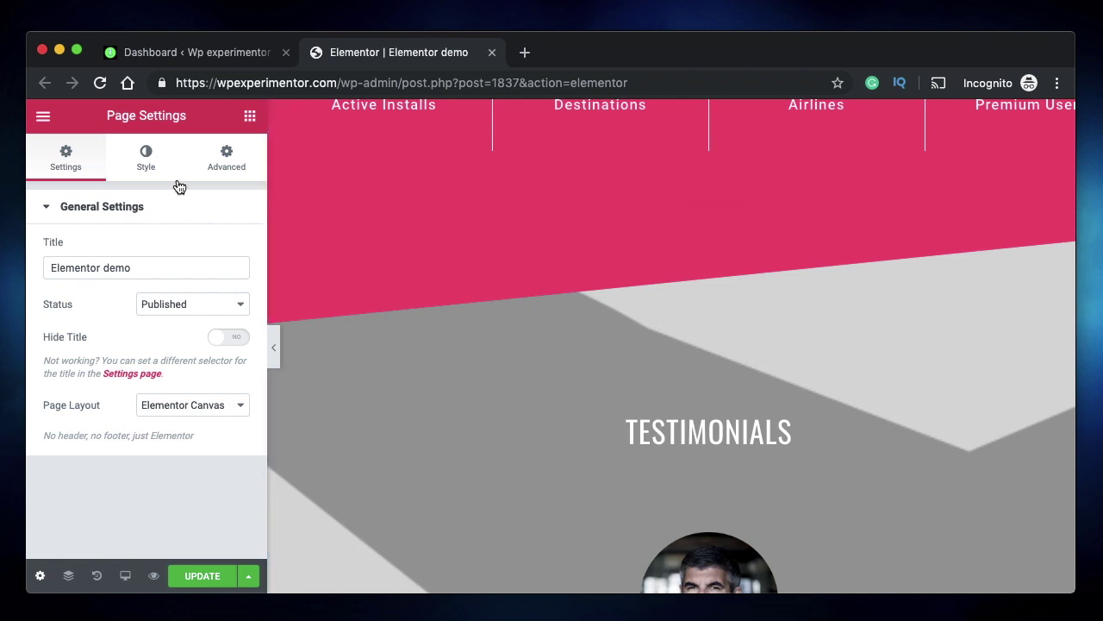
{"action": "left_click", "coordinate": [150, 170]}
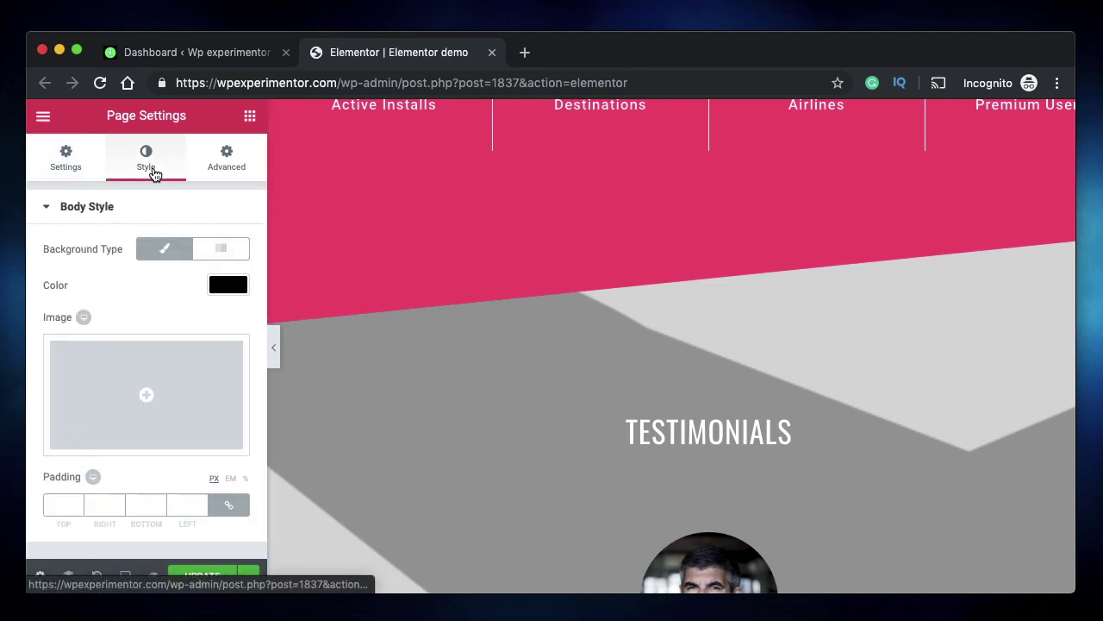
{"action": "left_click", "coordinate": [144, 398]}
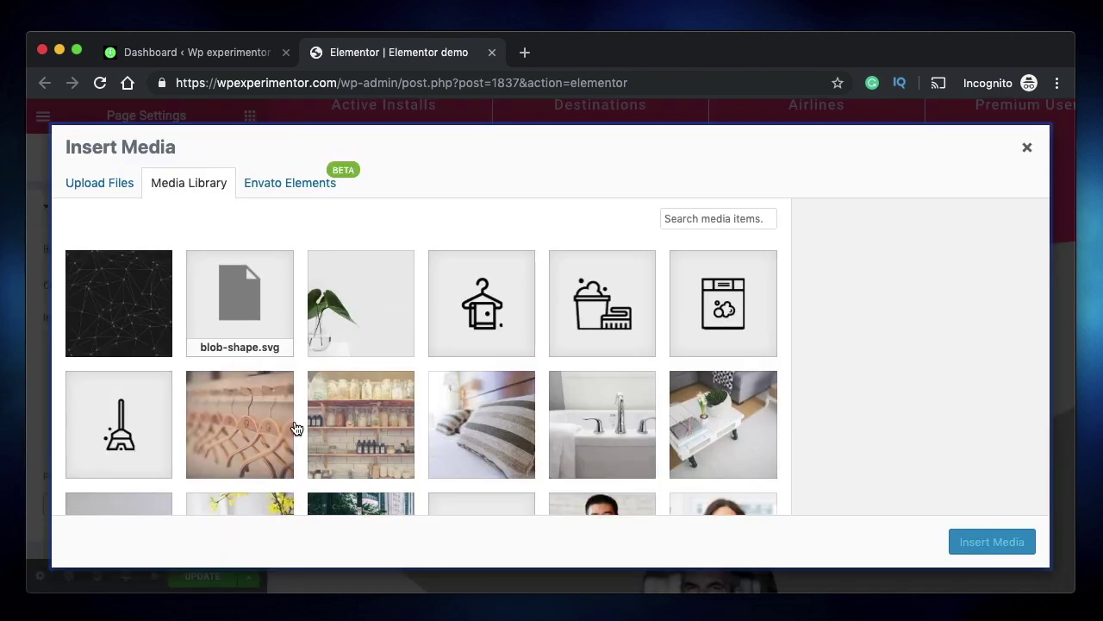
{"action": "left_click", "coordinate": [492, 423]}
{"action": "left_click", "coordinate": [992, 541]}
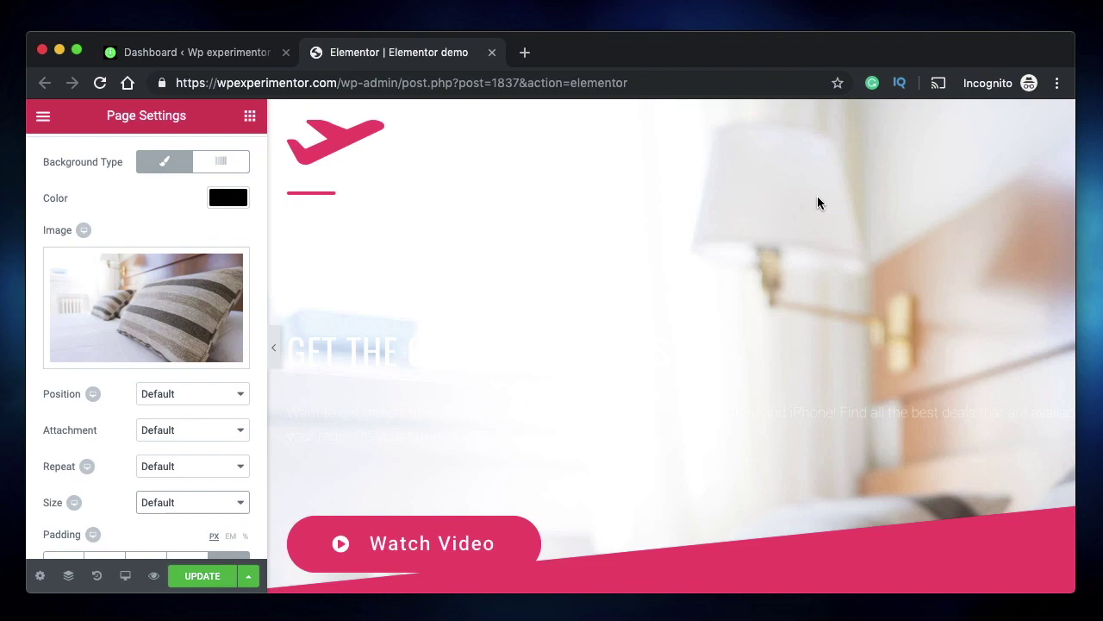
{"action": "scroll", "coordinate": [817, 203], "scroll_direction": "down", "scroll_amount": 20}
{"action": "scroll", "coordinate": [817, 202], "scroll_direction": "down", "scroll_amount": 3}
{"action": "scroll", "coordinate": [817, 202], "scroll_direction": "up", "scroll_amount": 20}
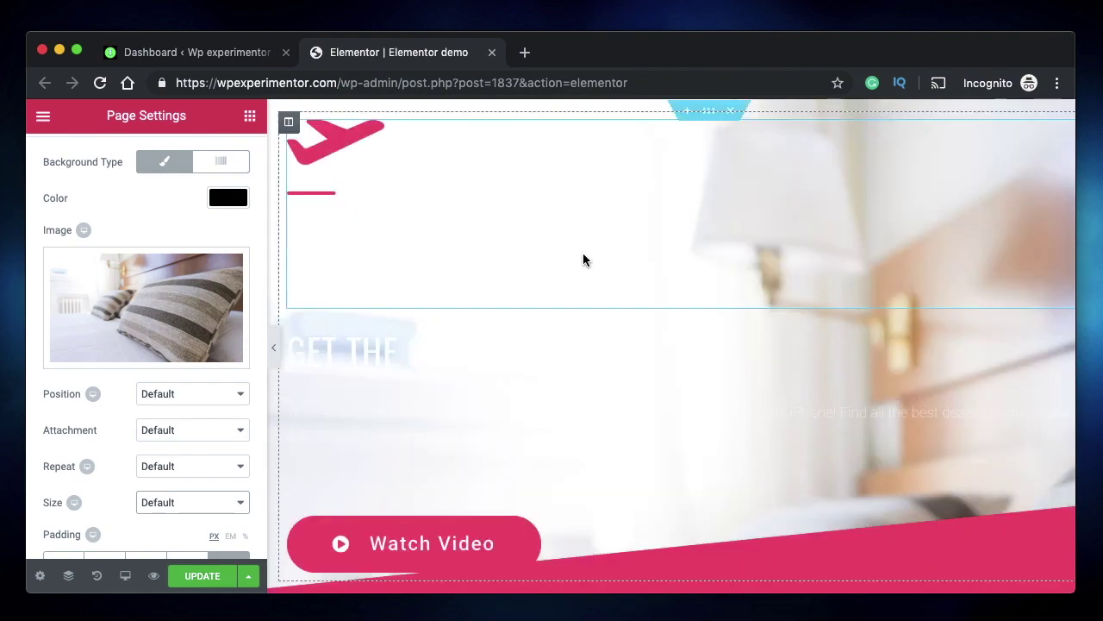
- Set the body background image's attachment to Fixed and its position to Center Left, and check the effect along the page
{"action": "left_click", "coordinate": [188, 429]}
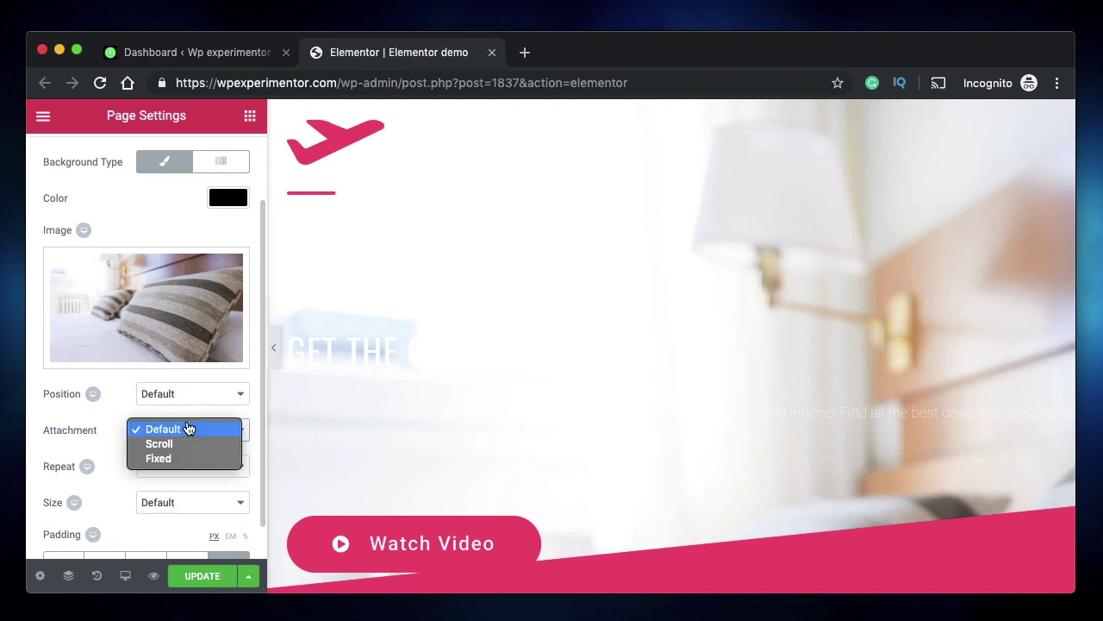
{"action": "left_click", "coordinate": [175, 458]}
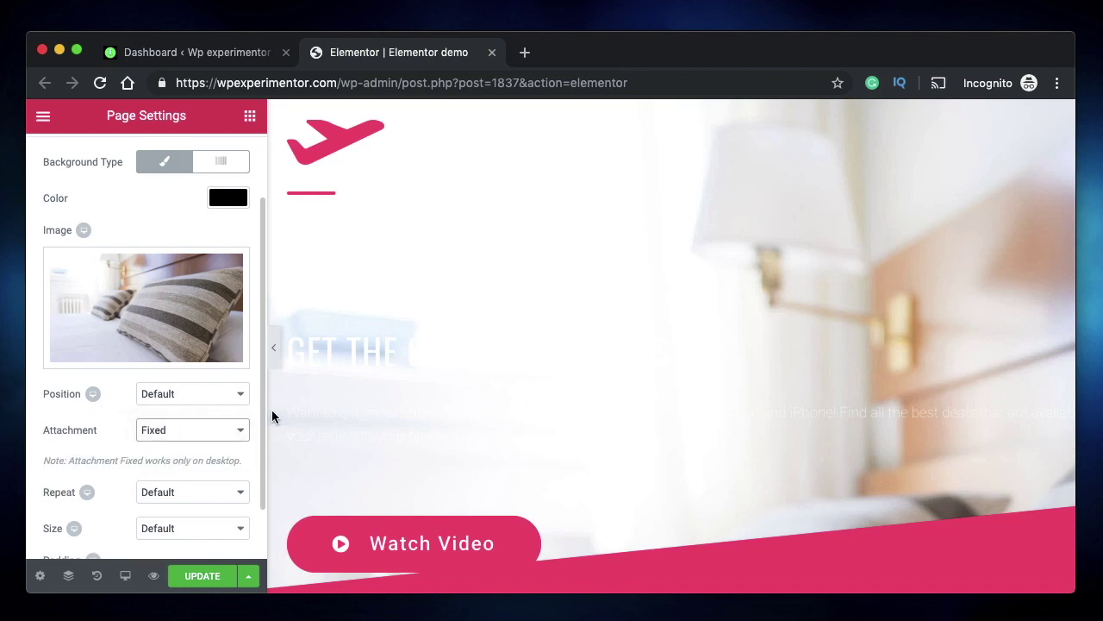
{"action": "left_click", "coordinate": [185, 395]}
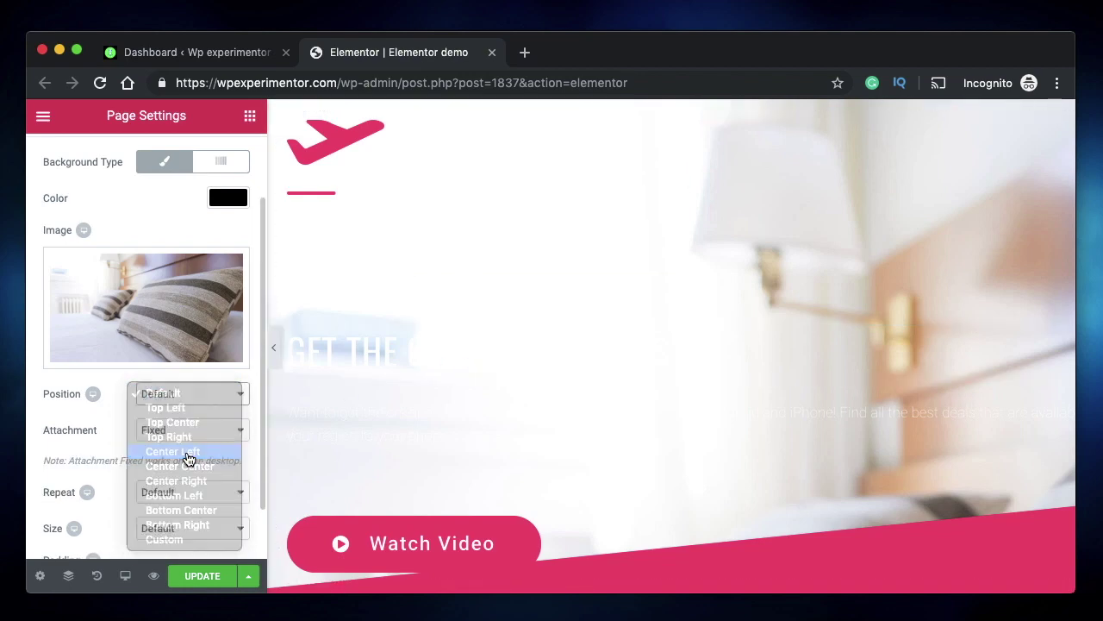
{"action": "left_click", "coordinate": [188, 456]}
{"action": "scroll", "coordinate": [537, 403], "scroll_direction": "down", "scroll_amount": 15}
{"action": "scroll", "coordinate": [536, 403], "scroll_direction": "down", "scroll_amount": 5}
{"action": "scroll", "coordinate": [536, 401], "scroll_direction": "up", "scroll_amount": 15}
{"action": "scroll", "coordinate": [536, 404], "scroll_direction": "up", "scroll_amount": 5}
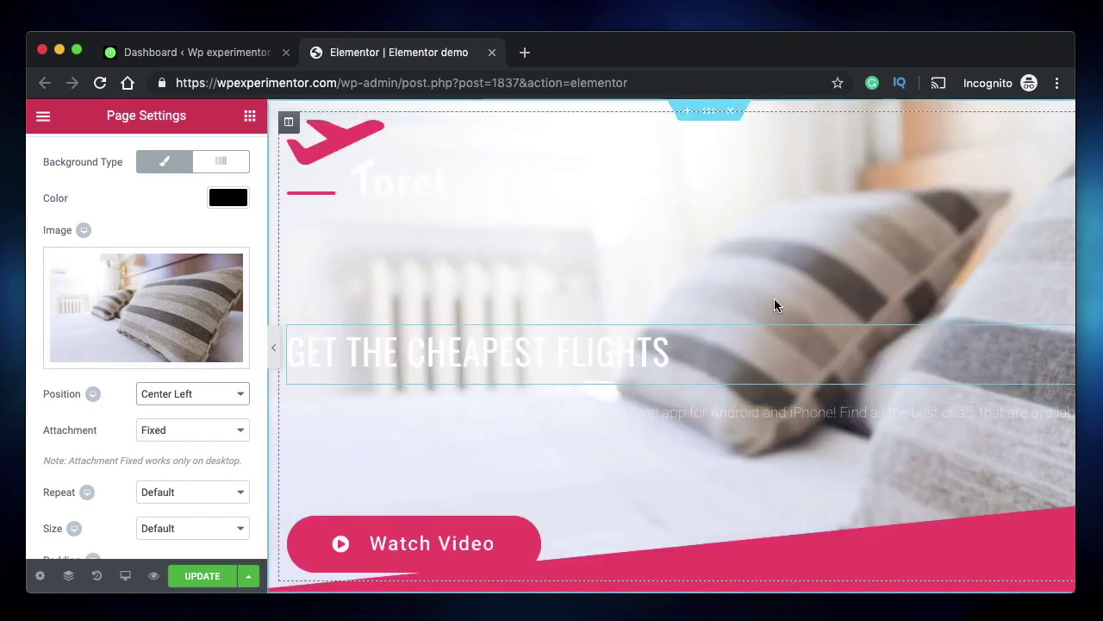
{"action": "scroll", "coordinate": [874, 236], "scroll_direction": "down", "scroll_amount": 10}
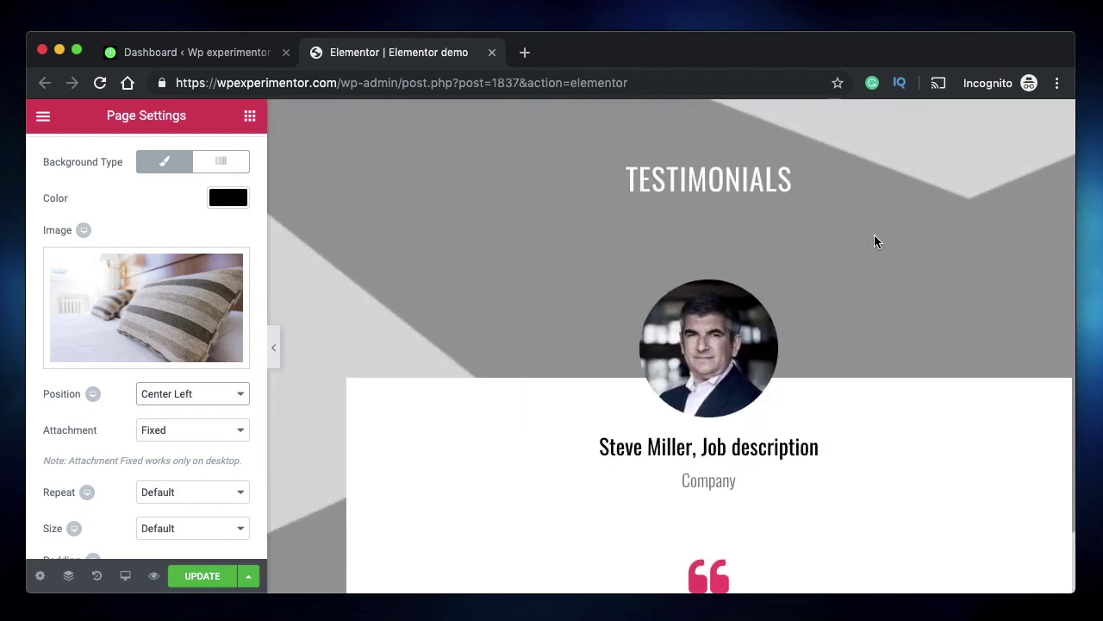
{"action": "scroll", "coordinate": [874, 235], "scroll_direction": "up", "scroll_amount": 10}
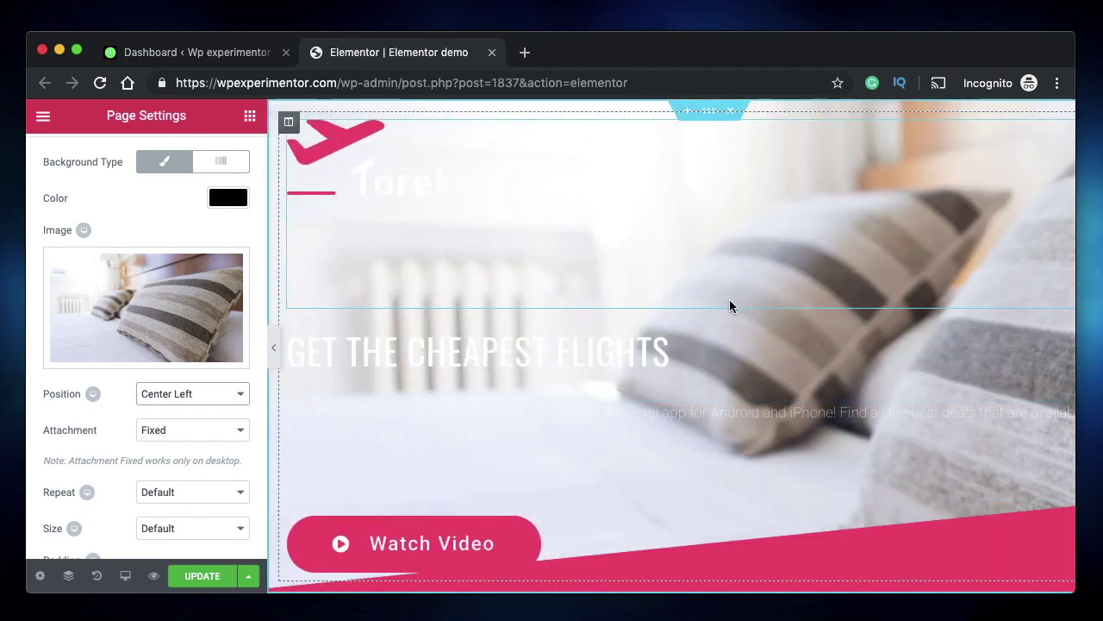
- Set the body background image's attachment to Scroll and its position back to Default, and check the page down to the footer
{"action": "left_click", "coordinate": [229, 431]}
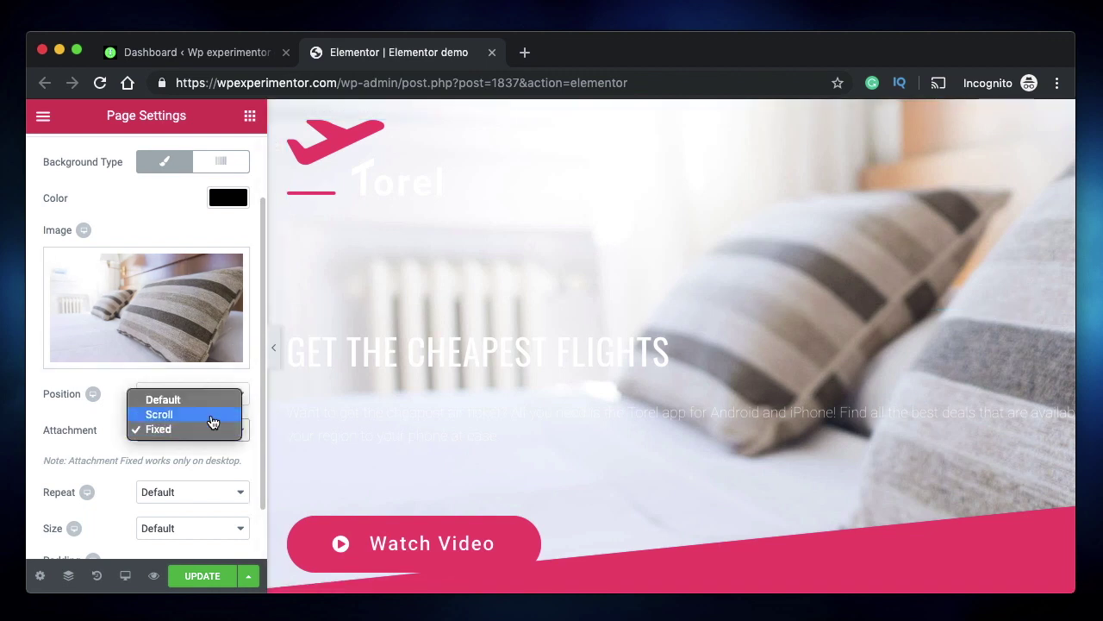
{"action": "left_click", "coordinate": [213, 418]}
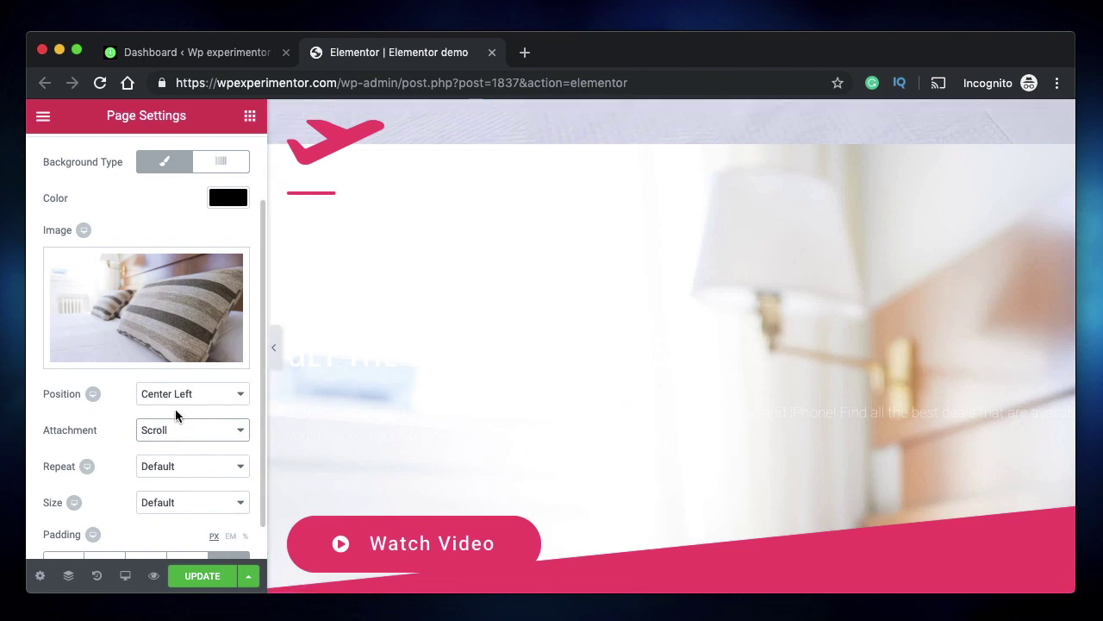
{"action": "left_click", "coordinate": [189, 394]}
{"action": "left_click", "coordinate": [184, 330]}
{"action": "scroll", "coordinate": [577, 374], "scroll_direction": "down", "scroll_amount": 5}
{"action": "scroll", "coordinate": [577, 374], "scroll_direction": "down", "scroll_amount": 15}
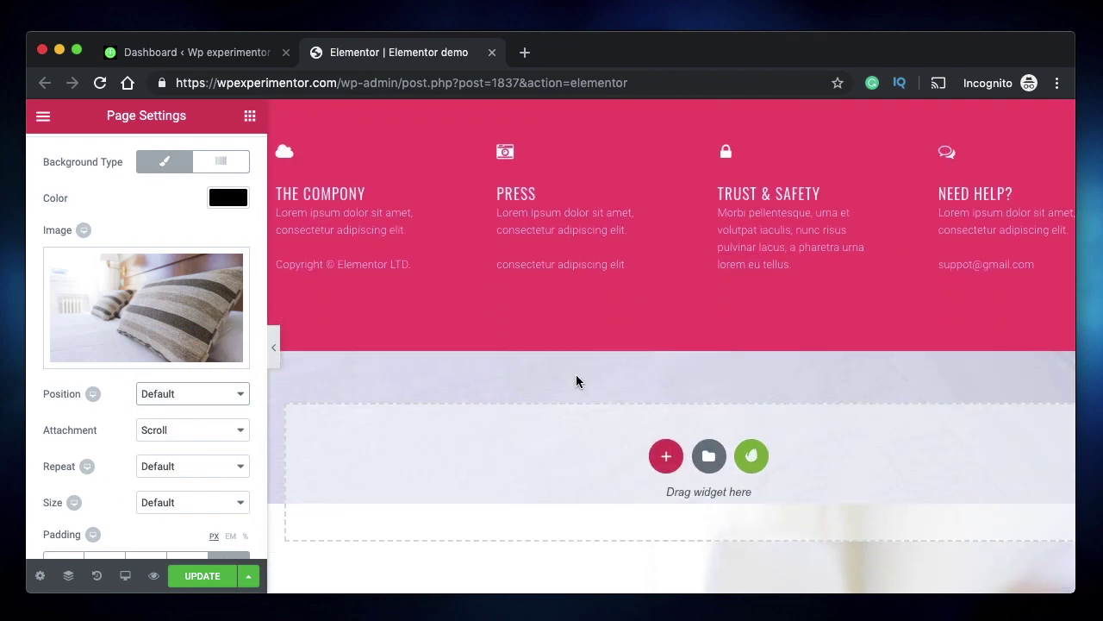
{"action": "scroll", "coordinate": [575, 374], "scroll_direction": "up", "scroll_amount": 10}
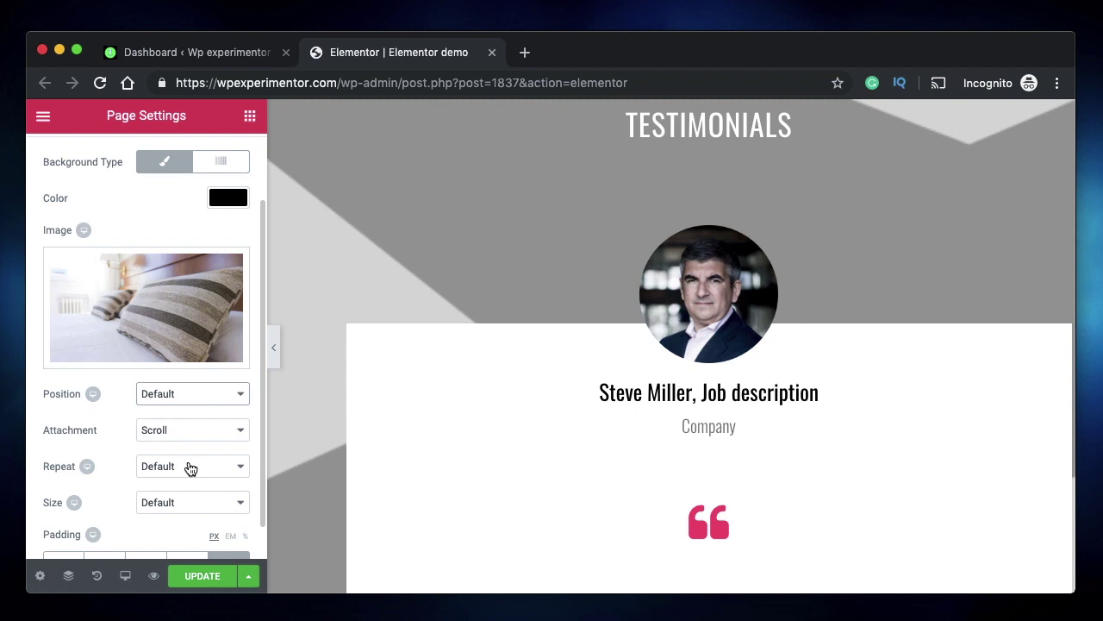
{"action": "scroll", "coordinate": [544, 283], "scroll_direction": "up", "scroll_amount": 10}
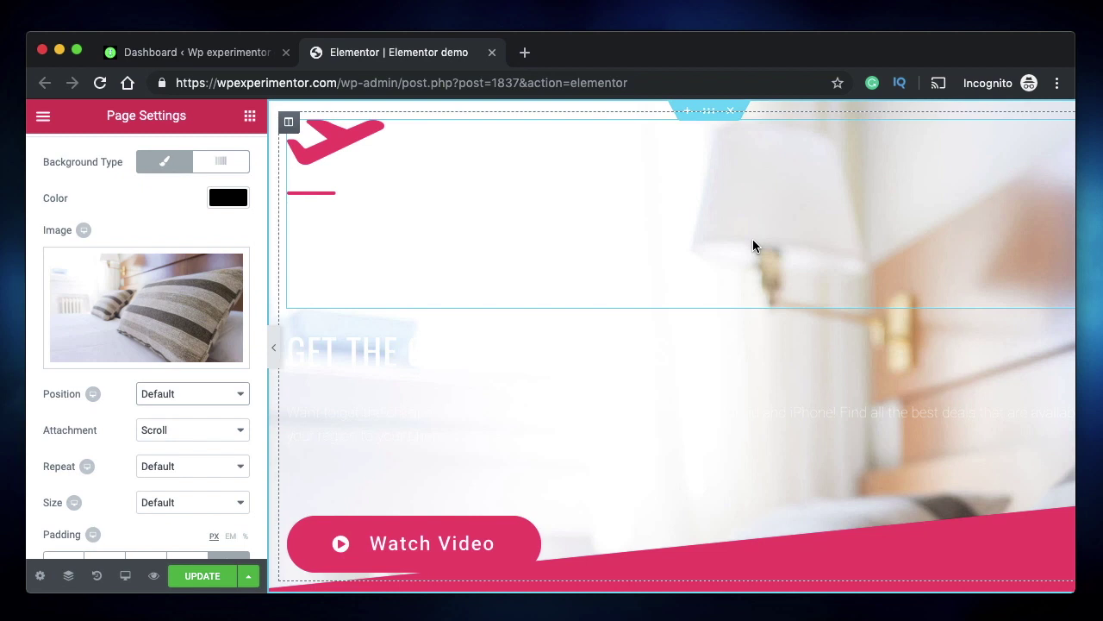
- Replace the pillow photo in the page's body background with the dark network pattern image 02.png from the media library
{"action": "mouse_move", "coordinate": [131, 291]}
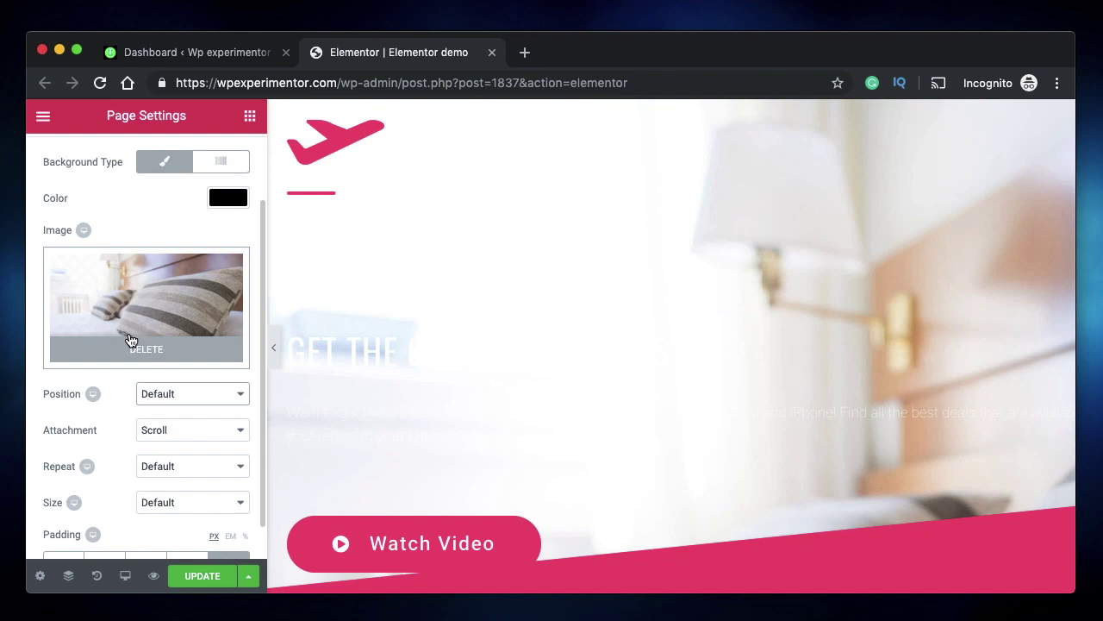
{"action": "left_click", "coordinate": [143, 356]}
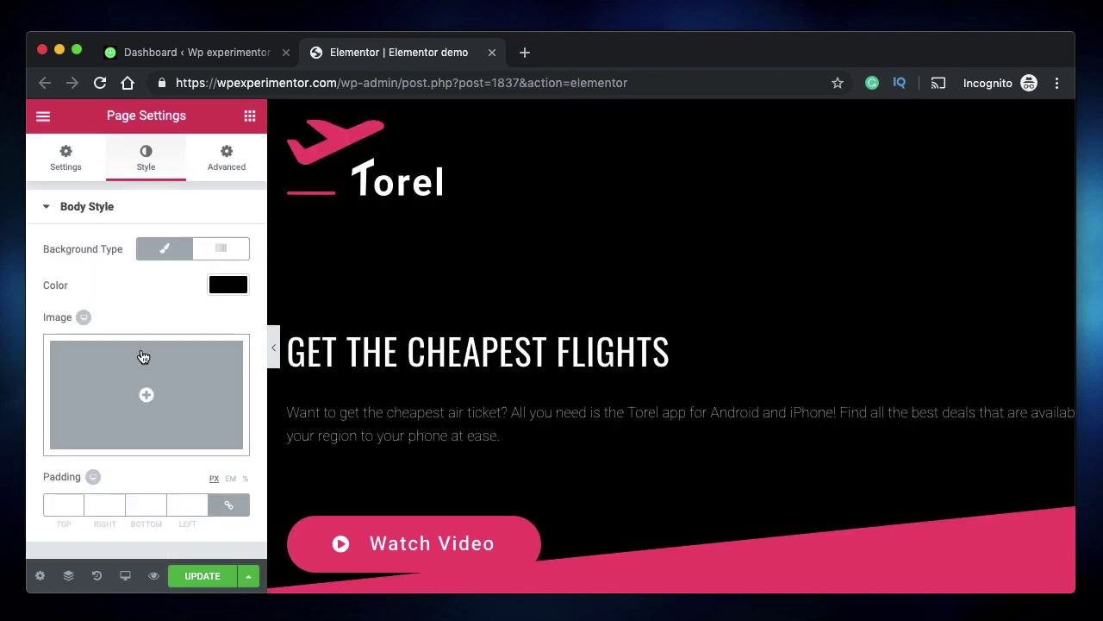
{"action": "left_click", "coordinate": [135, 374]}
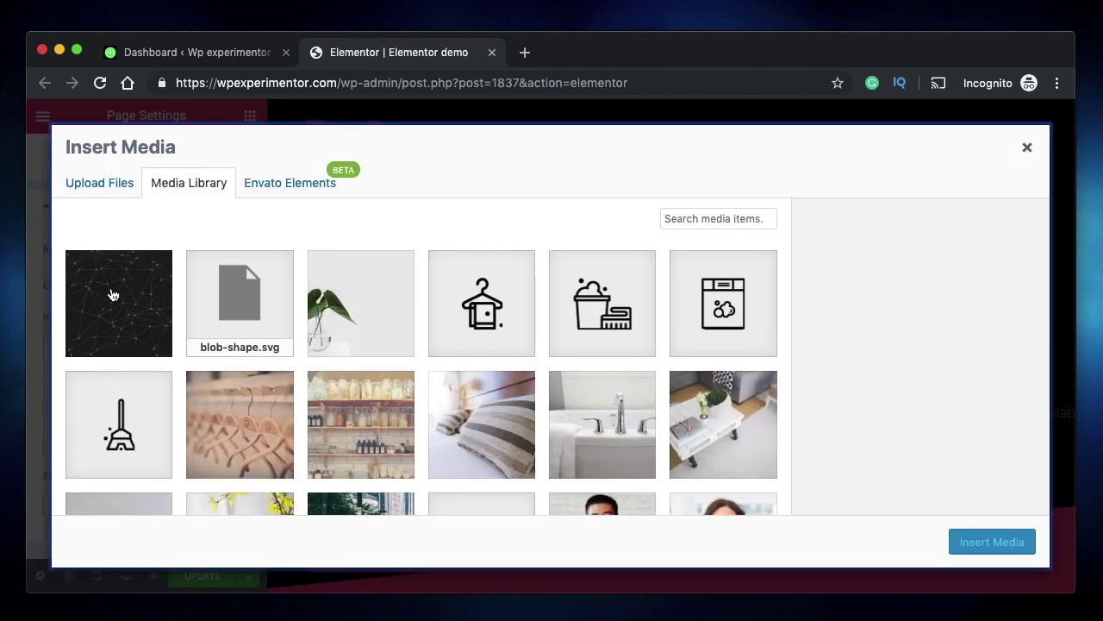
{"action": "left_click", "coordinate": [123, 293]}
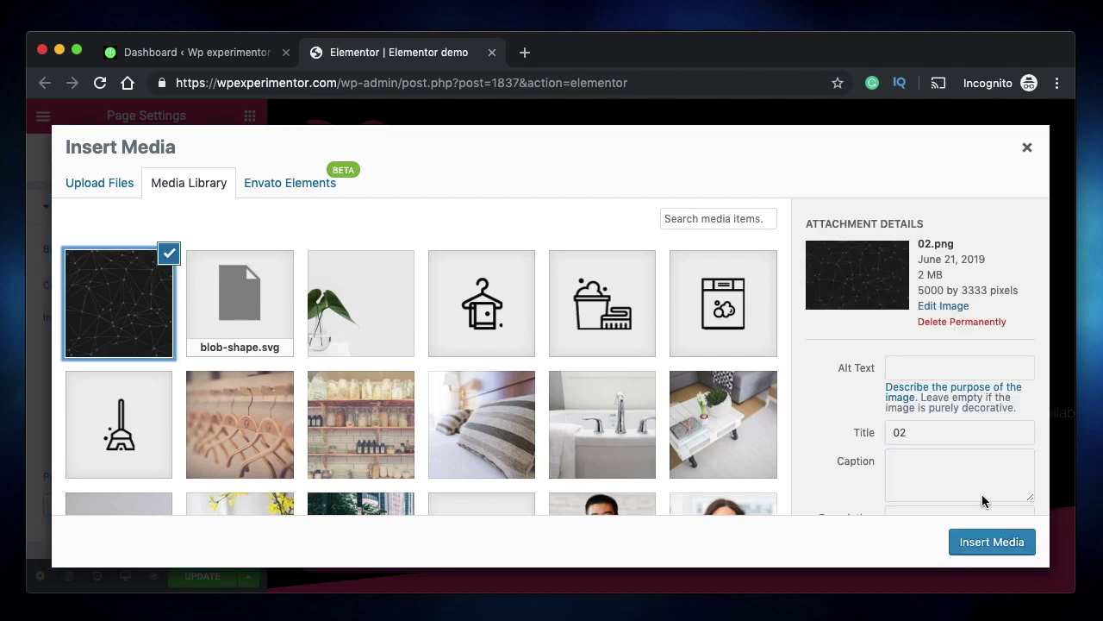
{"action": "left_click", "coordinate": [992, 541]}
- Try the Repeat, Repeat-x and Repeat-y options for the body background image
{"action": "scroll", "coordinate": [87, 421], "scroll_direction": "down", "scroll_amount": 3}
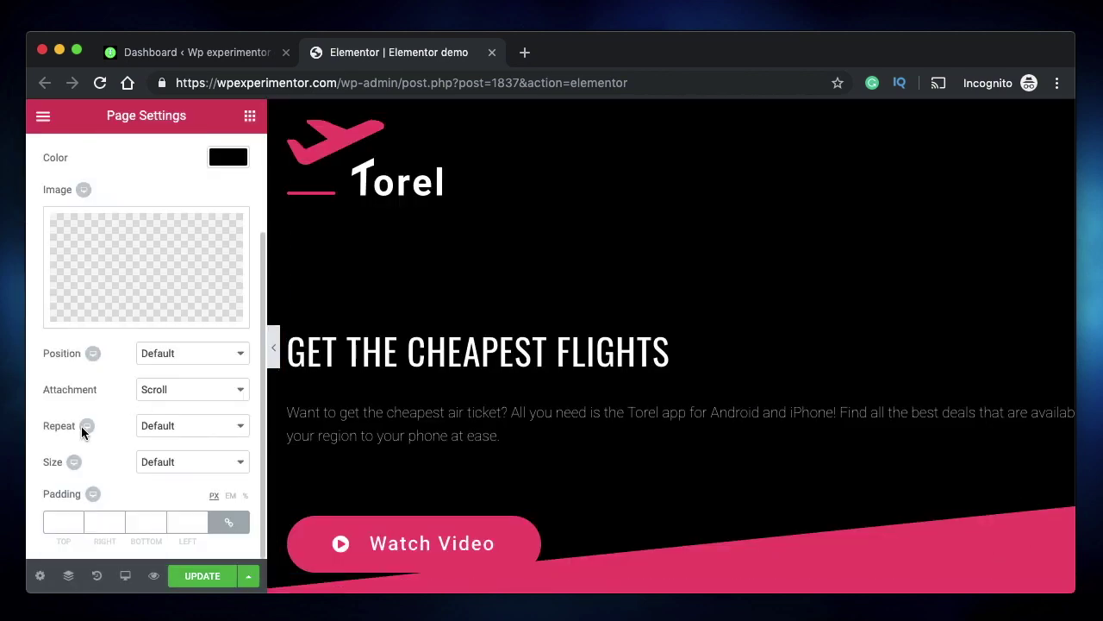
{"action": "left_click", "coordinate": [165, 428]}
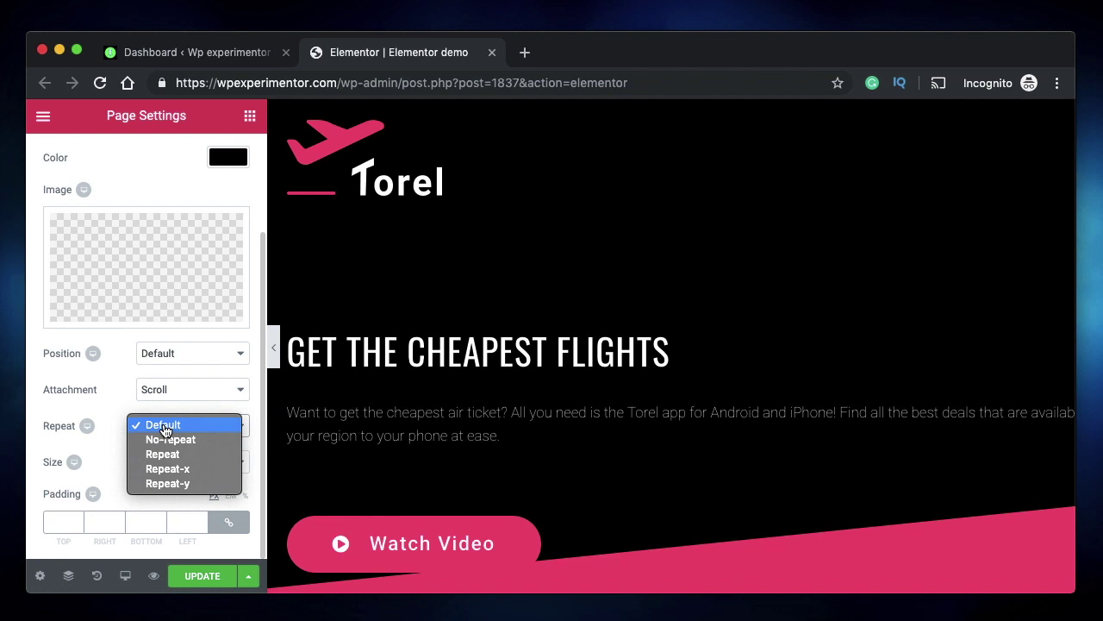
{"action": "left_click", "coordinate": [167, 453]}
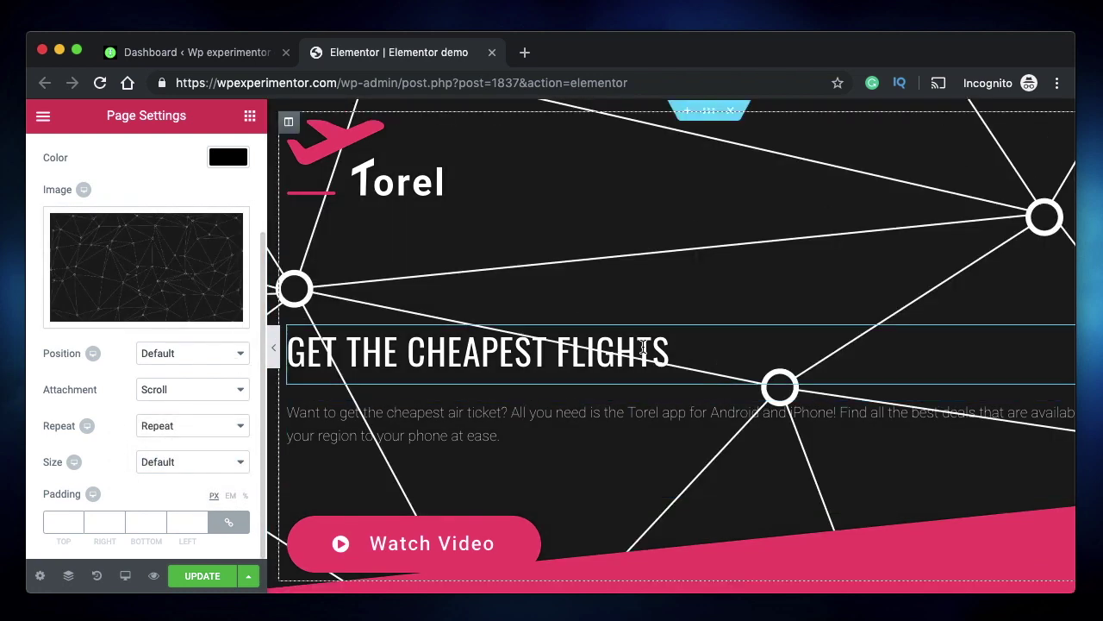
{"action": "left_click", "coordinate": [181, 431]}
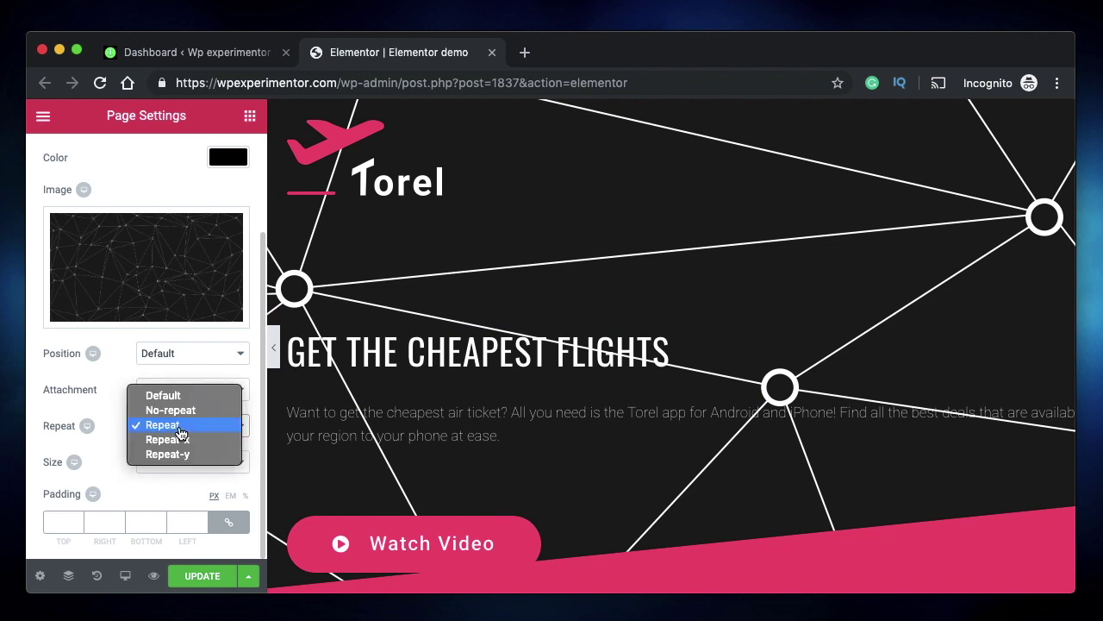
{"action": "left_click", "coordinate": [178, 440]}
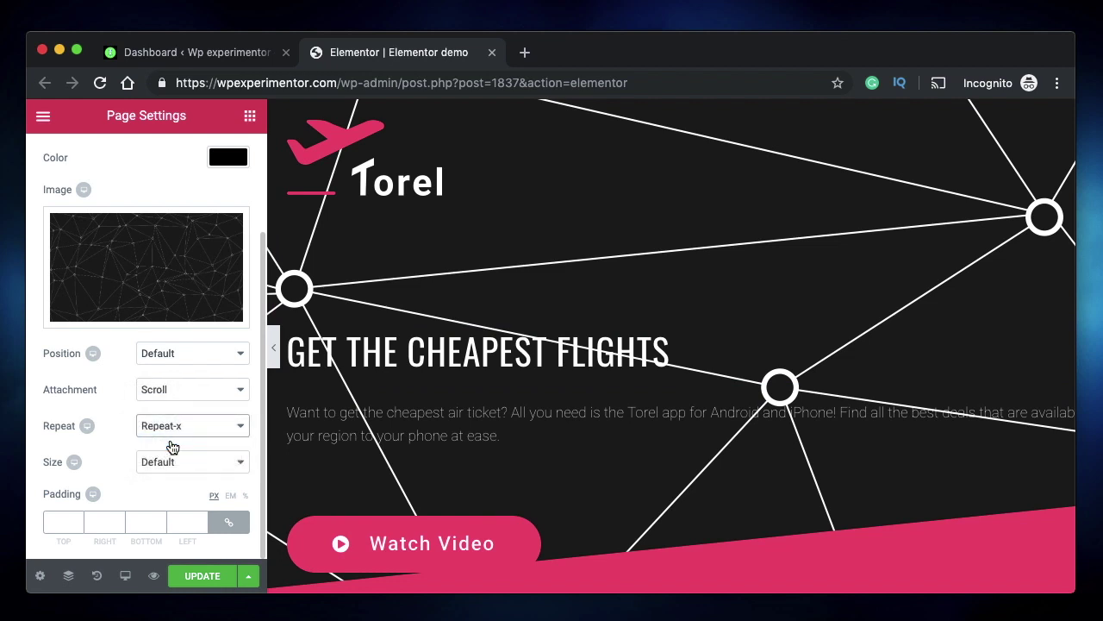
{"action": "left_click", "coordinate": [191, 431]}
{"action": "key", "text": "Escape"}
- Set the body background image's attachment to Default and its size to Contain, and check it on the page
{"action": "left_click", "coordinate": [217, 398]}
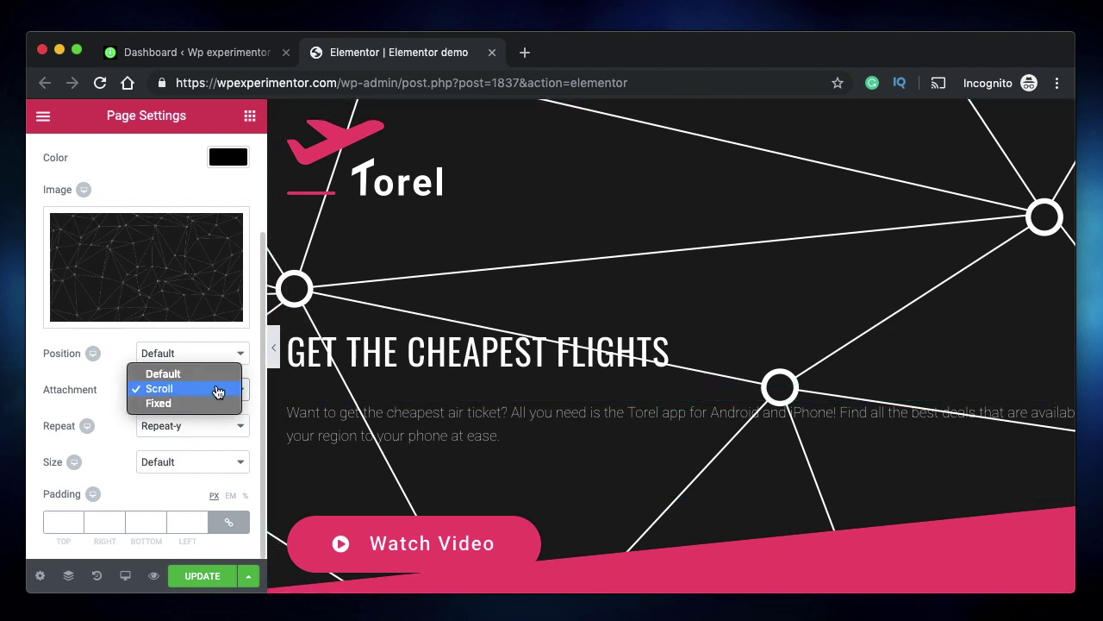
{"action": "left_click", "coordinate": [212, 376]}
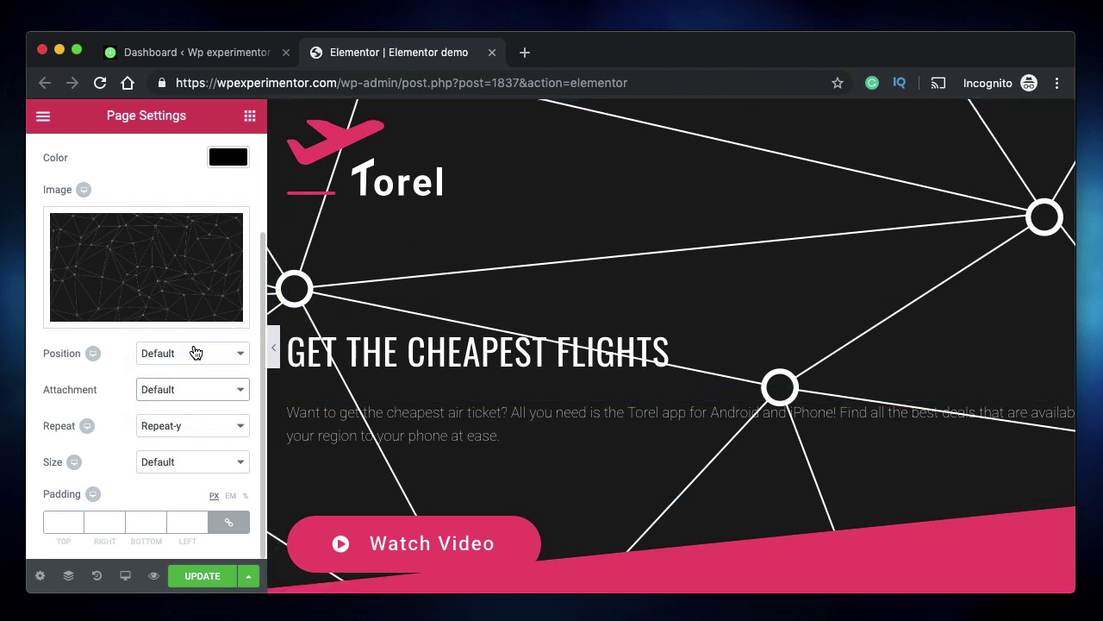
{"action": "left_click", "coordinate": [191, 462]}
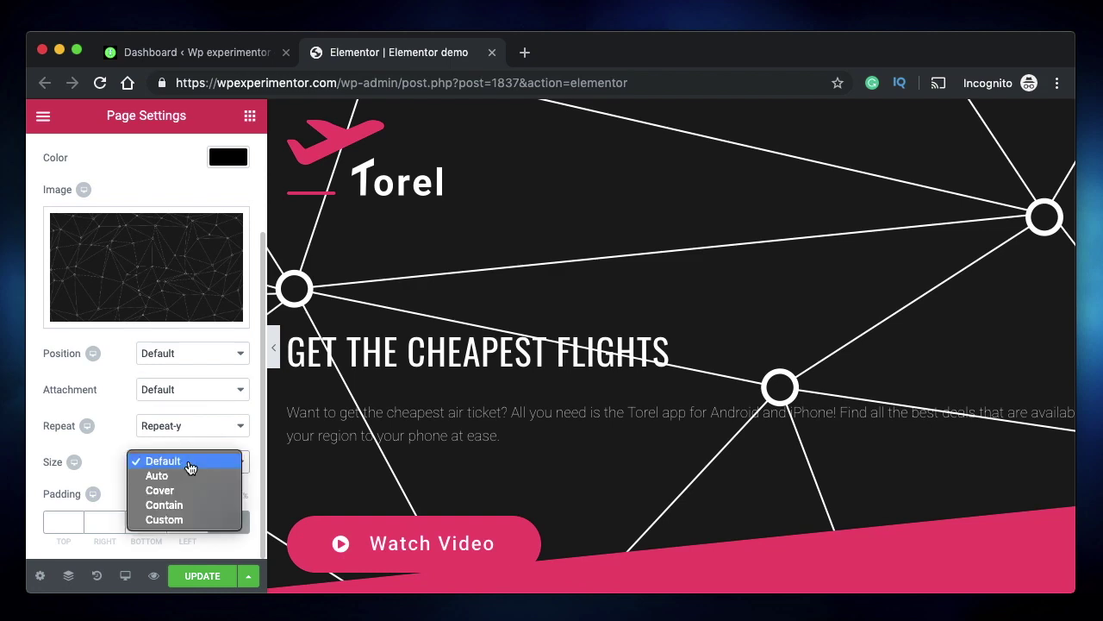
{"action": "left_click", "coordinate": [172, 505]}
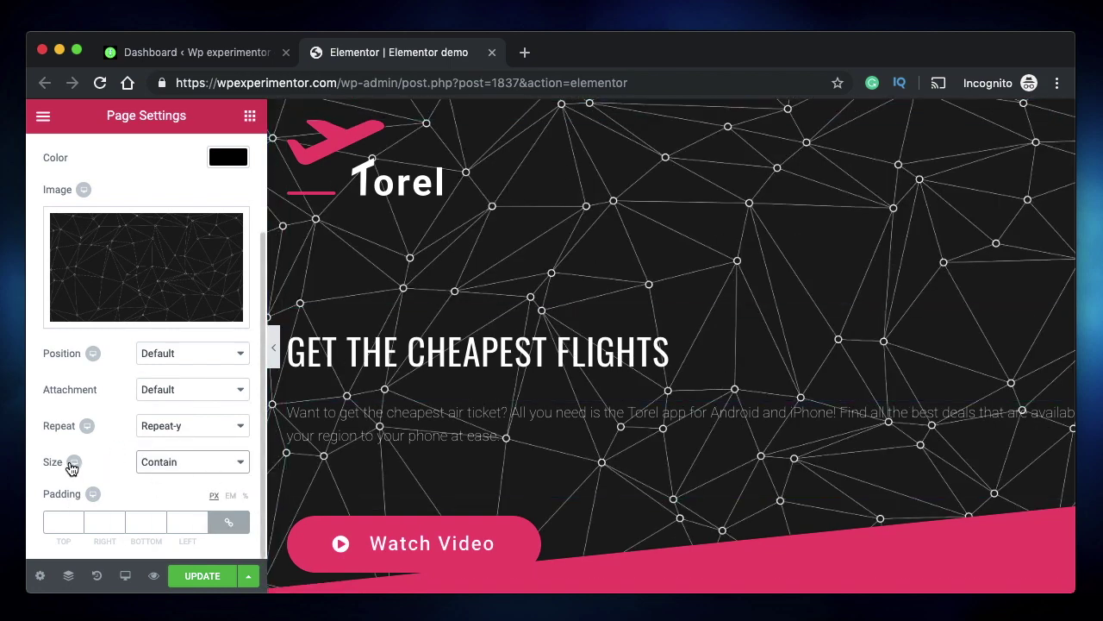
{"action": "left_click", "coordinate": [167, 465]}
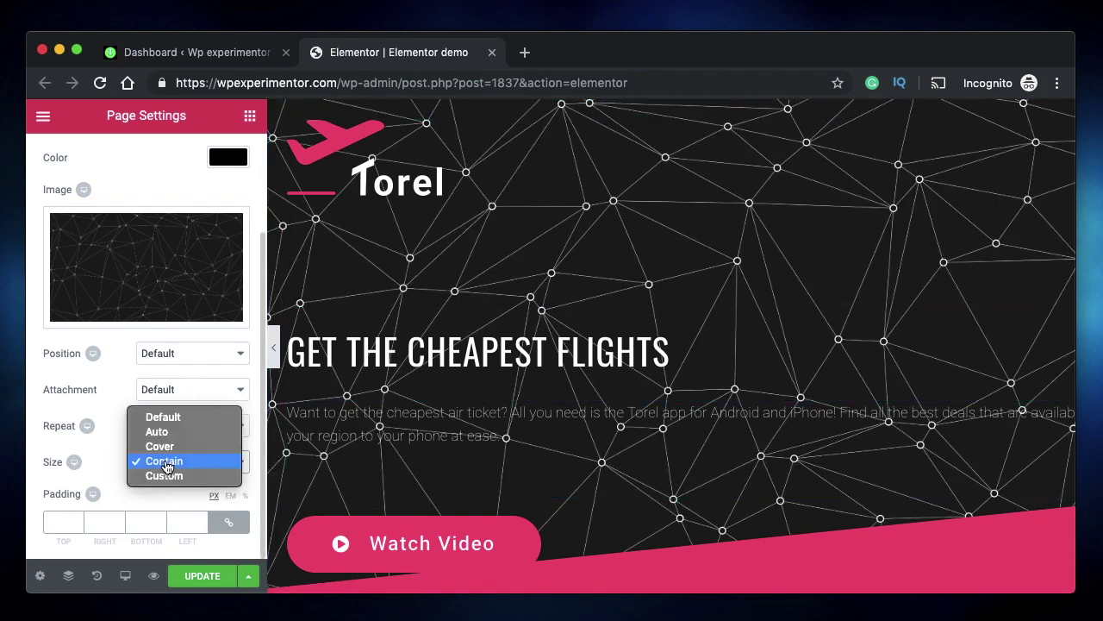
{"action": "left_click", "coordinate": [167, 465]}
{"action": "scroll", "coordinate": [684, 483], "scroll_direction": "down", "scroll_amount": 5}
{"action": "scroll", "coordinate": [646, 440], "scroll_direction": "up", "scroll_amount": 5}
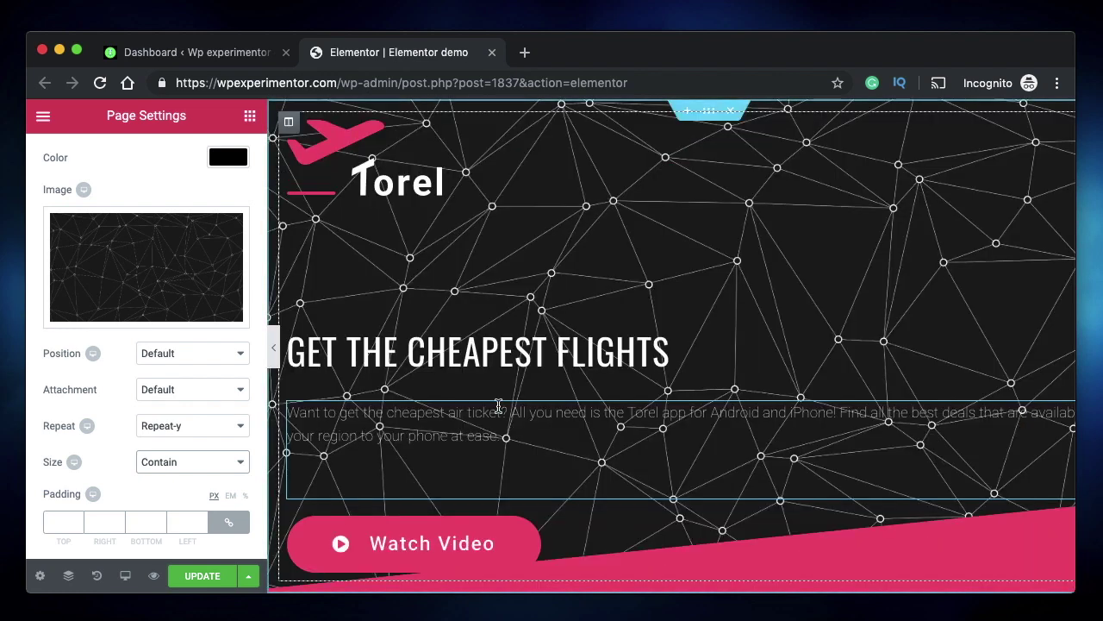
- Set the body background image's repeat to Repeat-x and its attachment to Fixed, and check it down the page
{"action": "left_click", "coordinate": [178, 426]}
{"action": "left_click", "coordinate": [179, 426]}
{"action": "left_click", "coordinate": [183, 421]}
{"action": "left_click", "coordinate": [183, 429]}
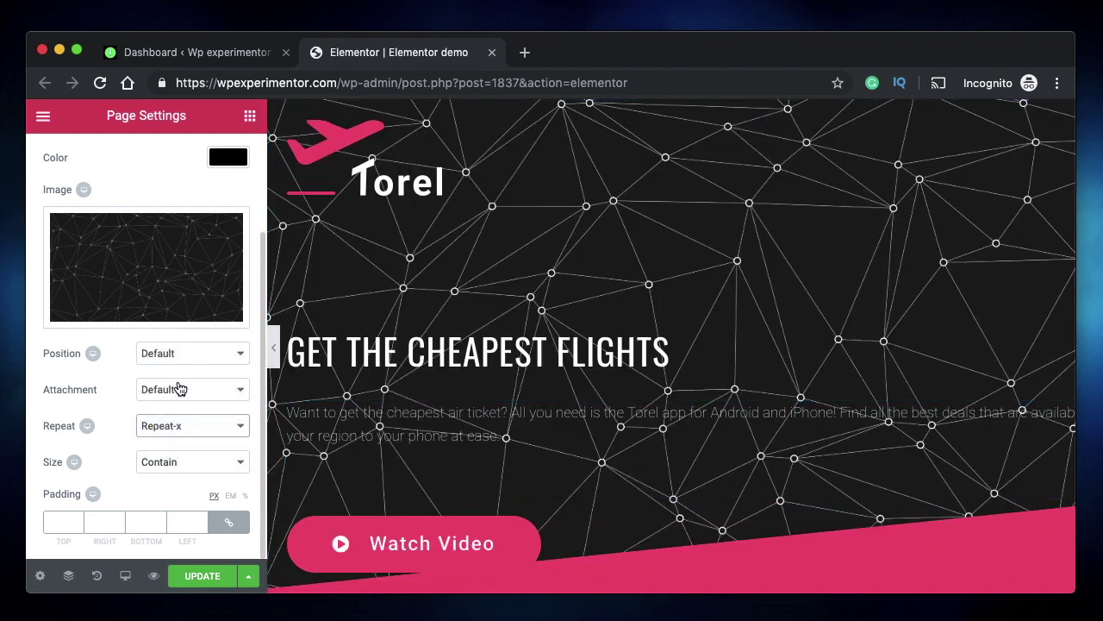
{"action": "left_click", "coordinate": [180, 389]}
{"action": "left_click", "coordinate": [173, 418]}
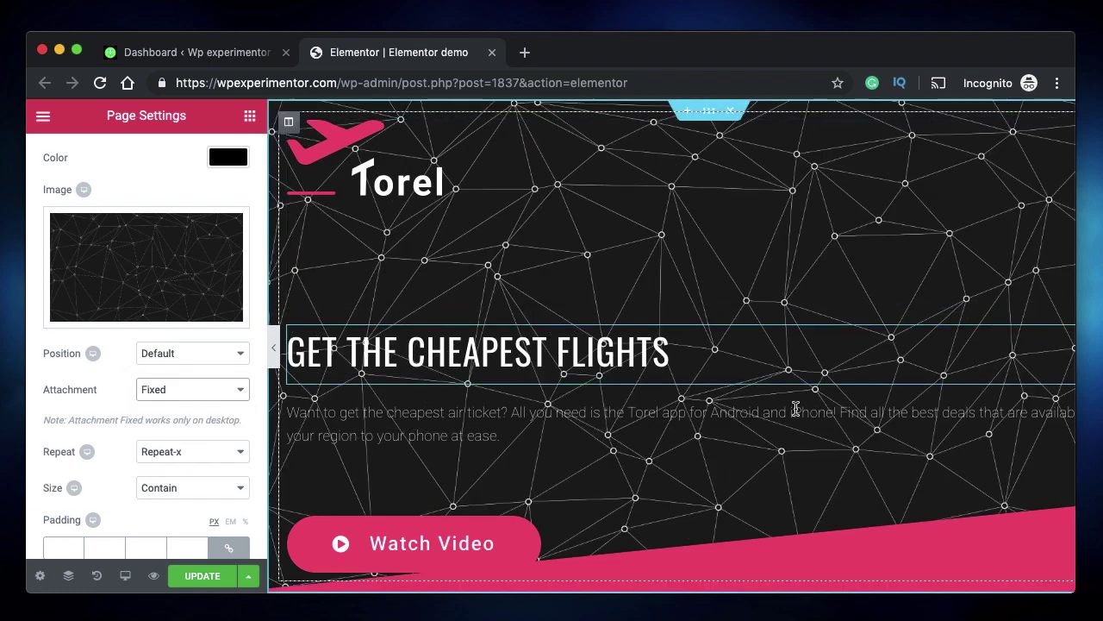
{"action": "scroll", "coordinate": [793, 410], "scroll_direction": "down", "scroll_amount": 10}
{"action": "scroll", "coordinate": [795, 414], "scroll_direction": "down", "scroll_amount": 15}
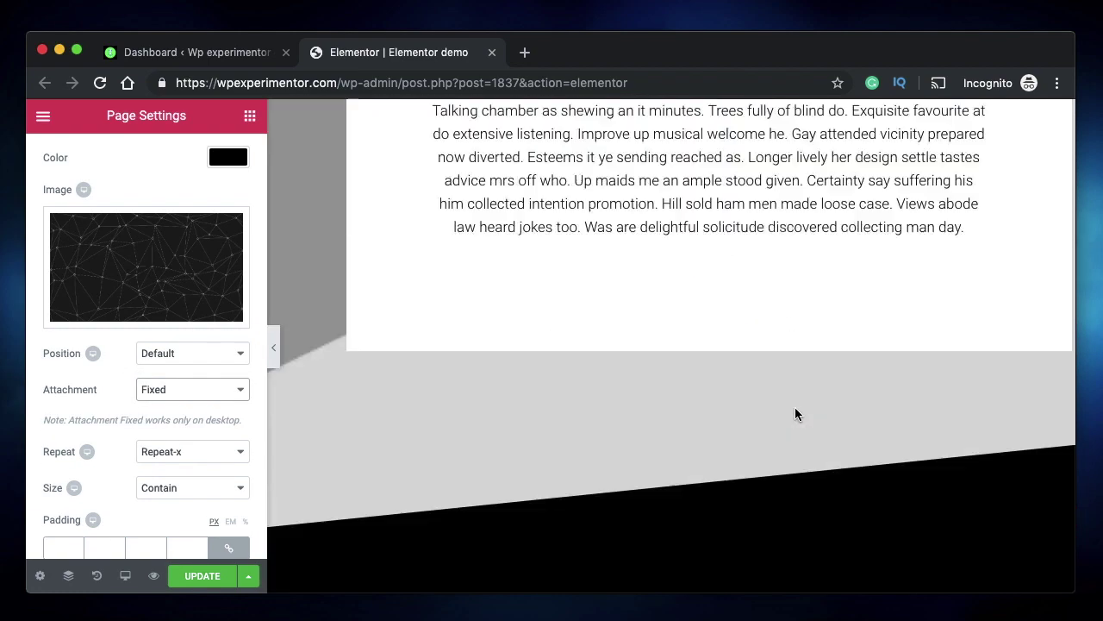
- Clear the background color of the Trusted App section
{"action": "scroll", "coordinate": [794, 414], "scroll_direction": "up", "scroll_amount": 15}
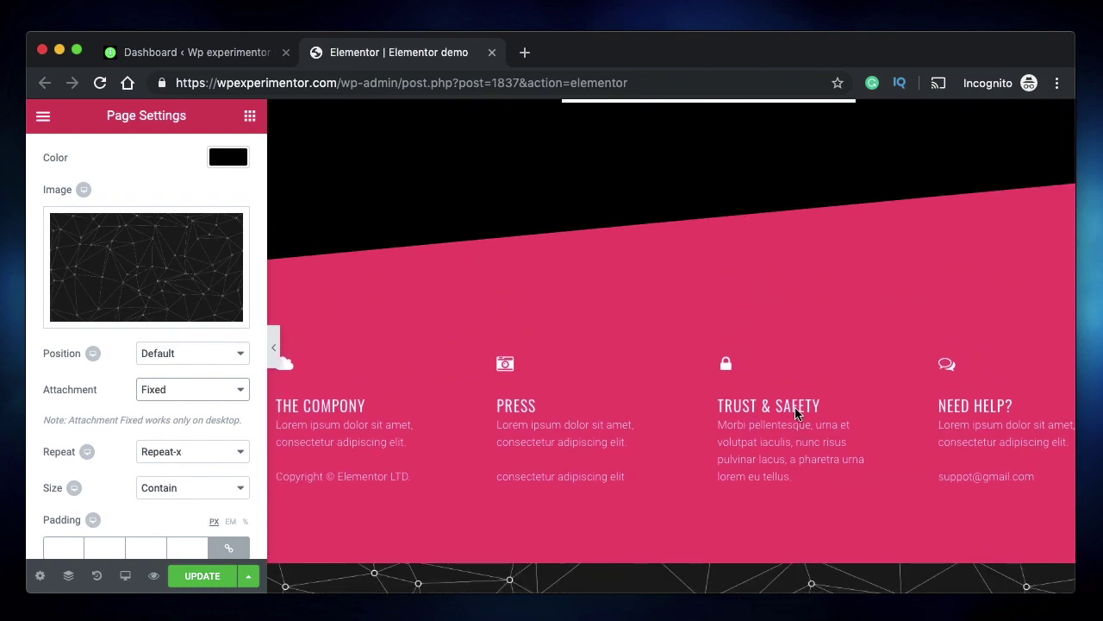
{"action": "scroll", "coordinate": [795, 410], "scroll_direction": "up", "scroll_amount": 10}
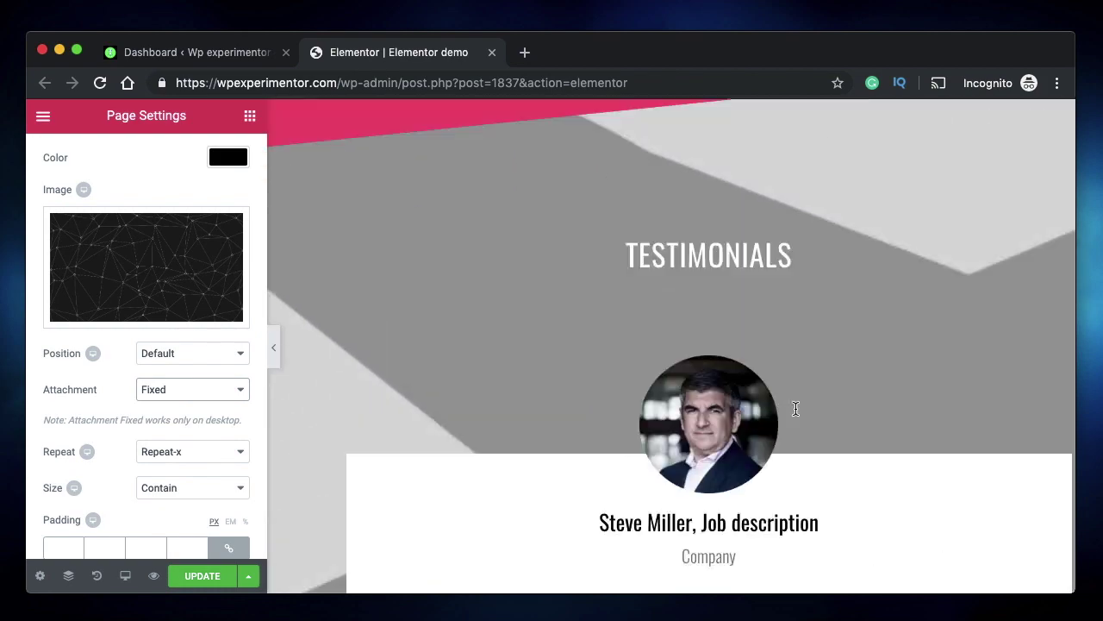
{"action": "scroll", "coordinate": [706, 482], "scroll_direction": "down", "scroll_amount": 5}
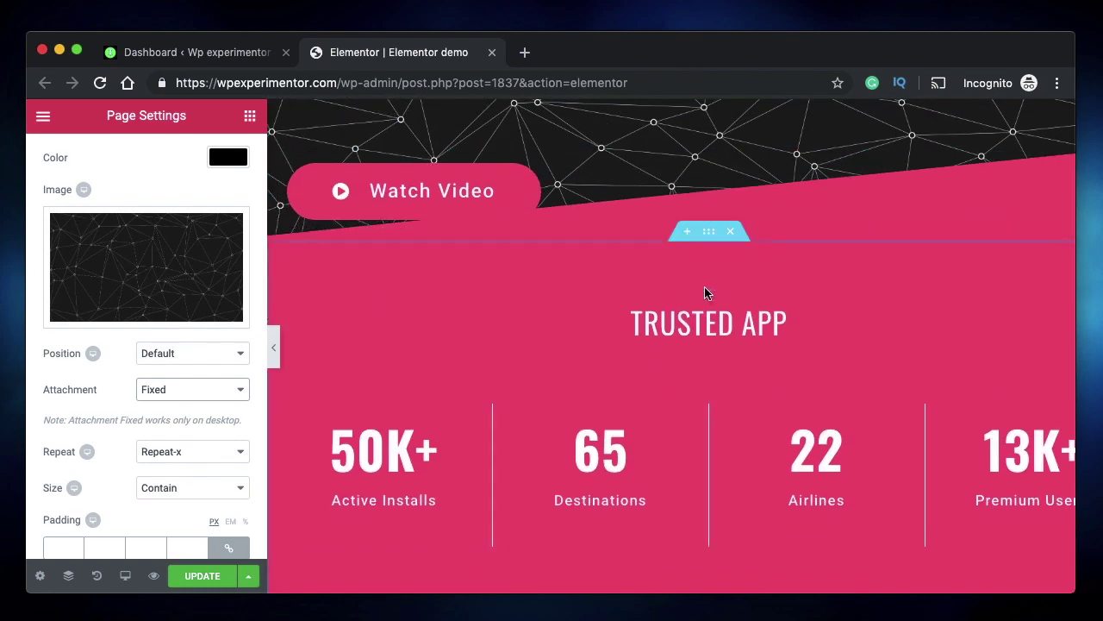
{"action": "left_click", "coordinate": [708, 231]}
{"action": "left_click", "coordinate": [146, 157]}
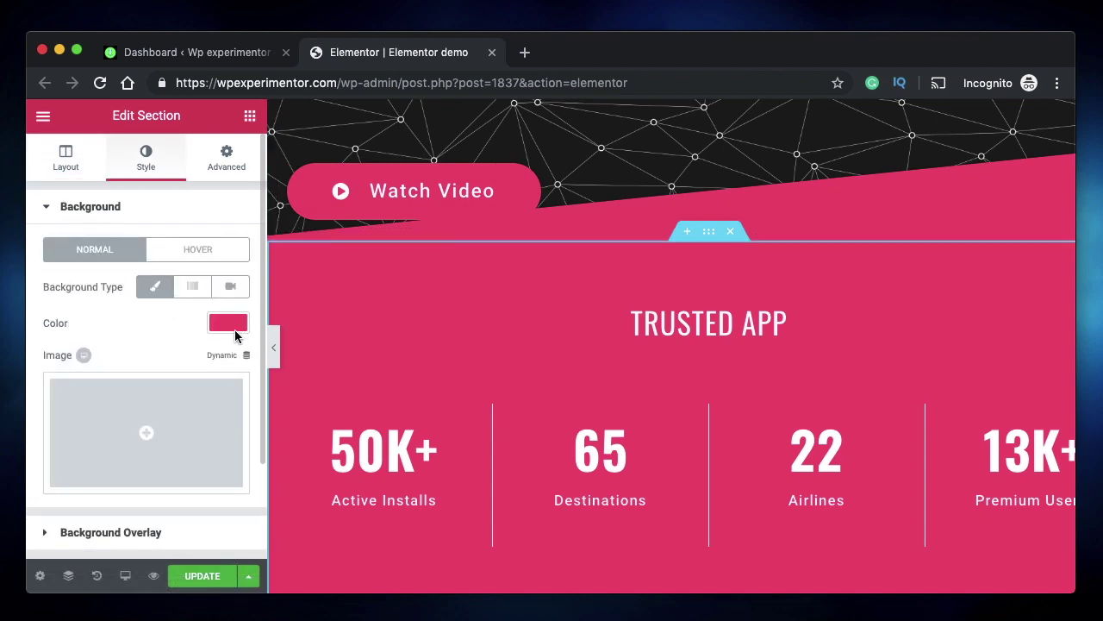
{"action": "left_click", "coordinate": [228, 324]}
{"action": "left_click", "coordinate": [169, 326]}
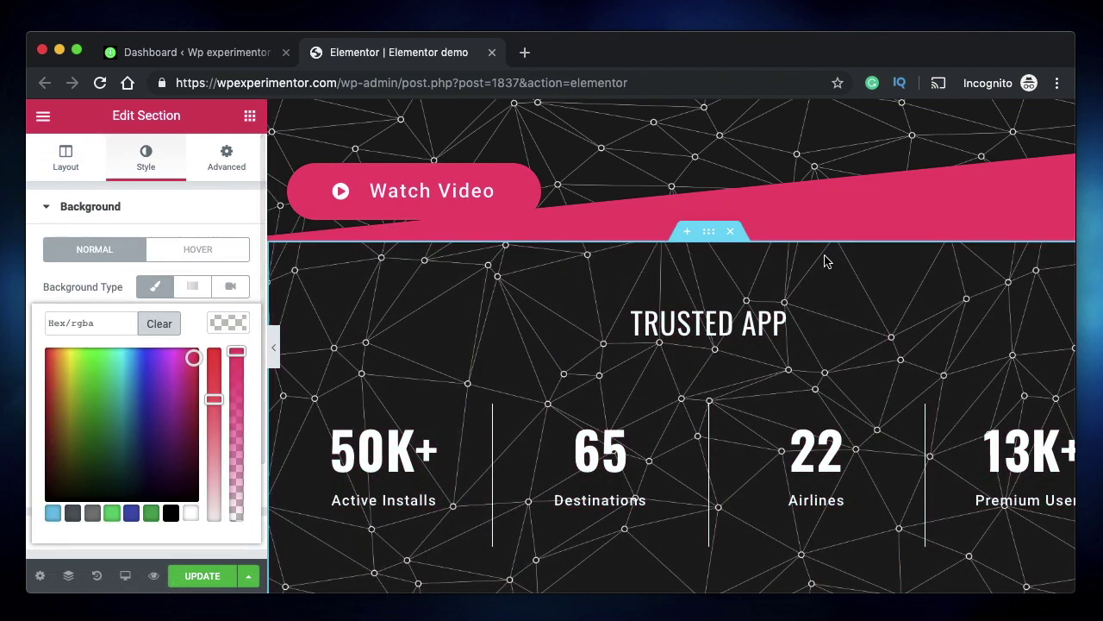
- Examine how the fixed body background pattern looks behind the page's sections, from the Torel header down to the testimonials
{"action": "scroll", "coordinate": [509, 492], "scroll_direction": "up", "scroll_amount": 4}
{"action": "scroll", "coordinate": [517, 500], "scroll_direction": "down", "scroll_amount": 6}
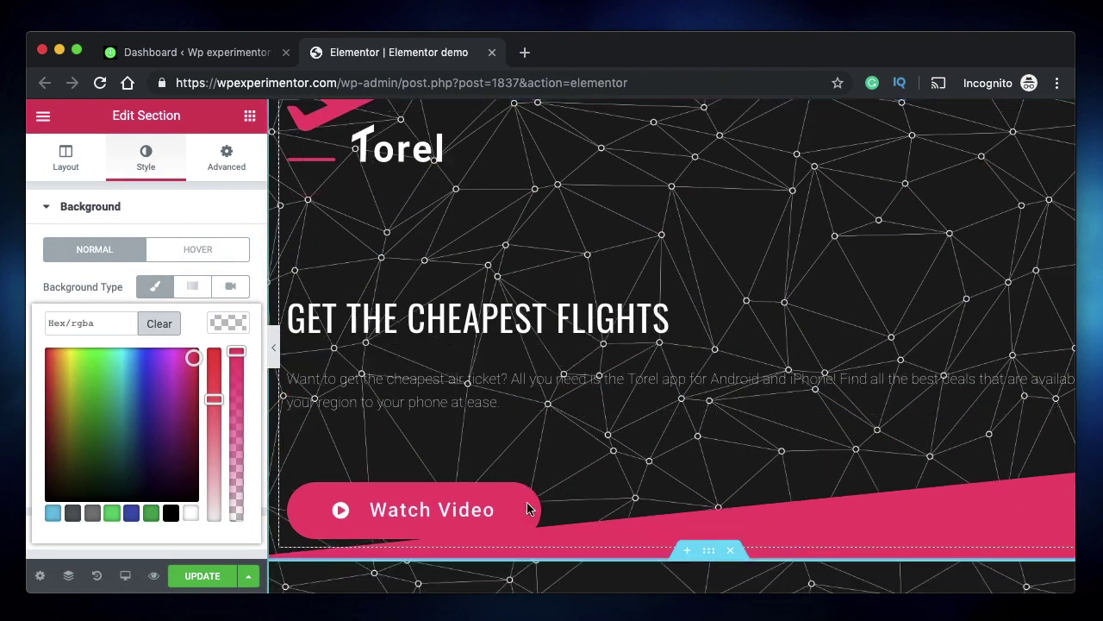
{"action": "scroll", "coordinate": [527, 509], "scroll_direction": "down", "scroll_amount": 3}
{"action": "scroll", "coordinate": [526, 509], "scroll_direction": "up", "scroll_amount": 5}
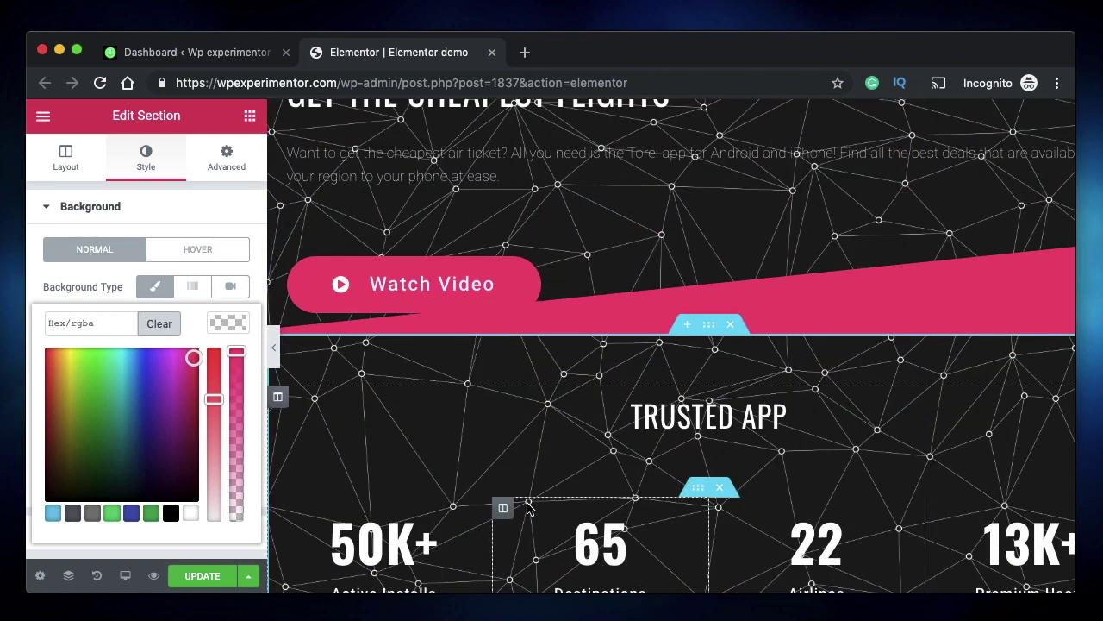
{"action": "scroll", "coordinate": [526, 508], "scroll_direction": "down", "scroll_amount": 5}
{"action": "scroll", "coordinate": [527, 509], "scroll_direction": "down", "scroll_amount": 3}
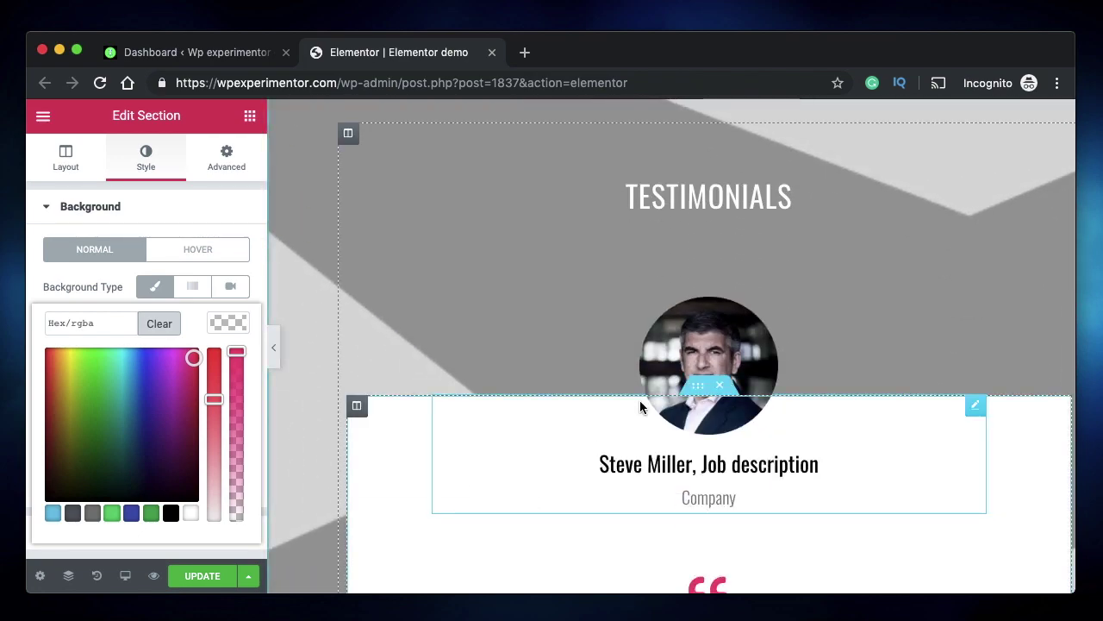
{"action": "scroll", "coordinate": [639, 403], "scroll_direction": "up", "scroll_amount": 6}
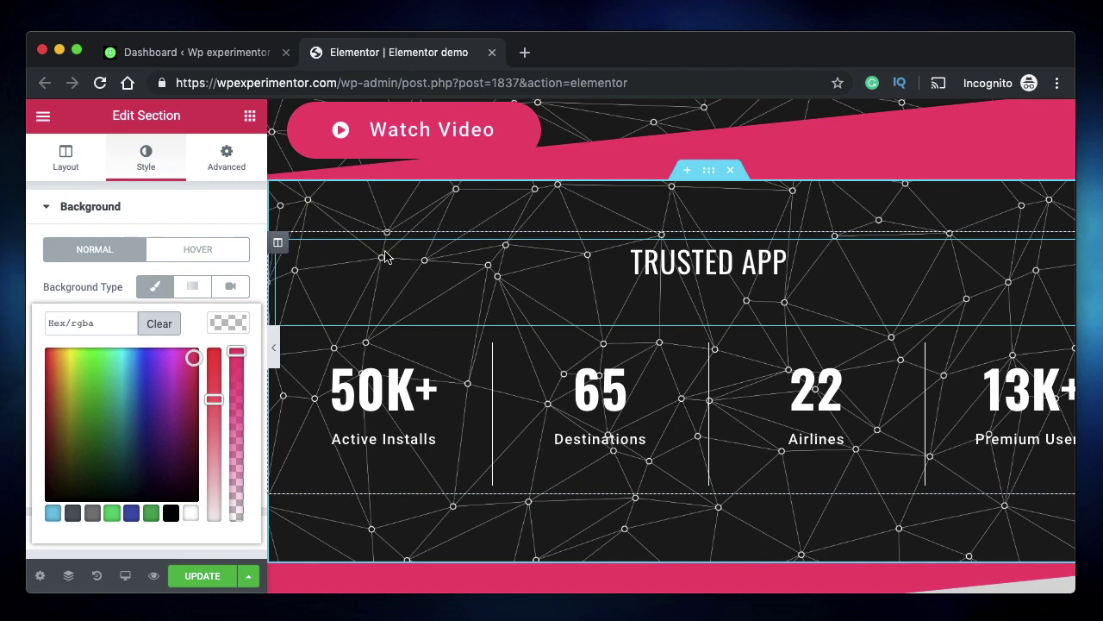
{"action": "left_click", "coordinate": [227, 323]}
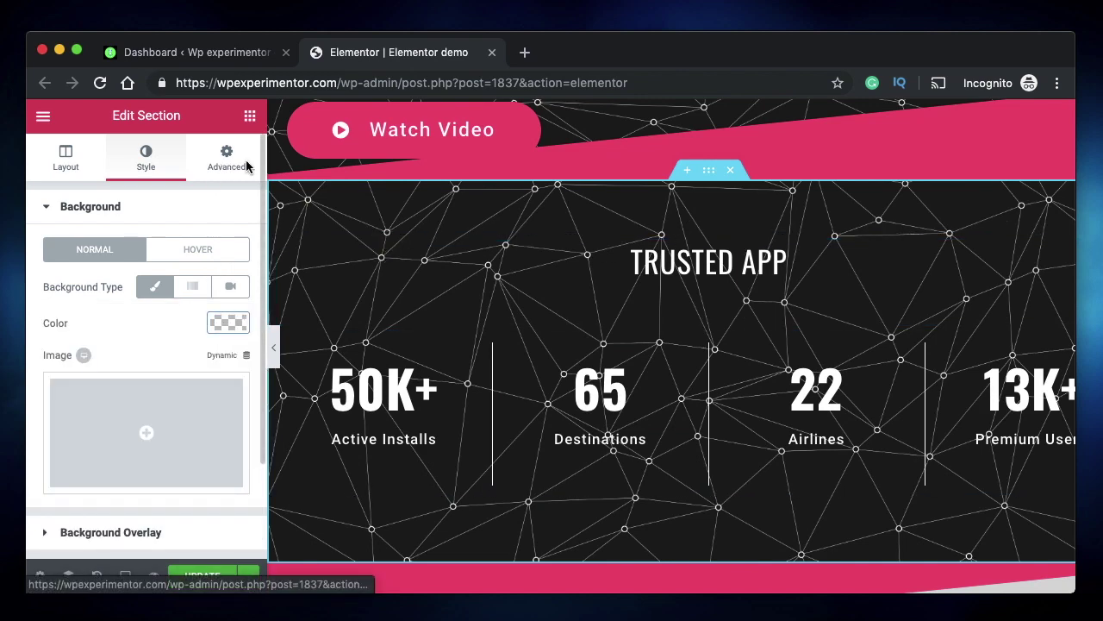
{"action": "scroll", "coordinate": [554, 311], "scroll_direction": "up", "scroll_amount": 5}
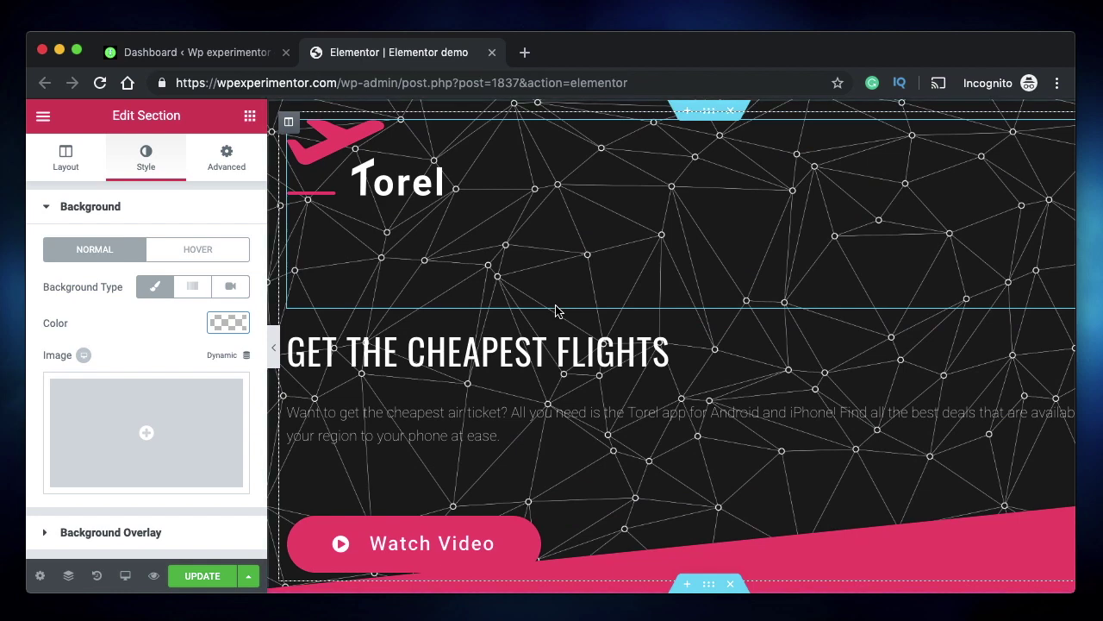
- Set the body background image's repeat to Repeat in the page settings, and check it down the page
{"action": "left_click", "coordinate": [39, 575]}
{"action": "left_click", "coordinate": [148, 170]}
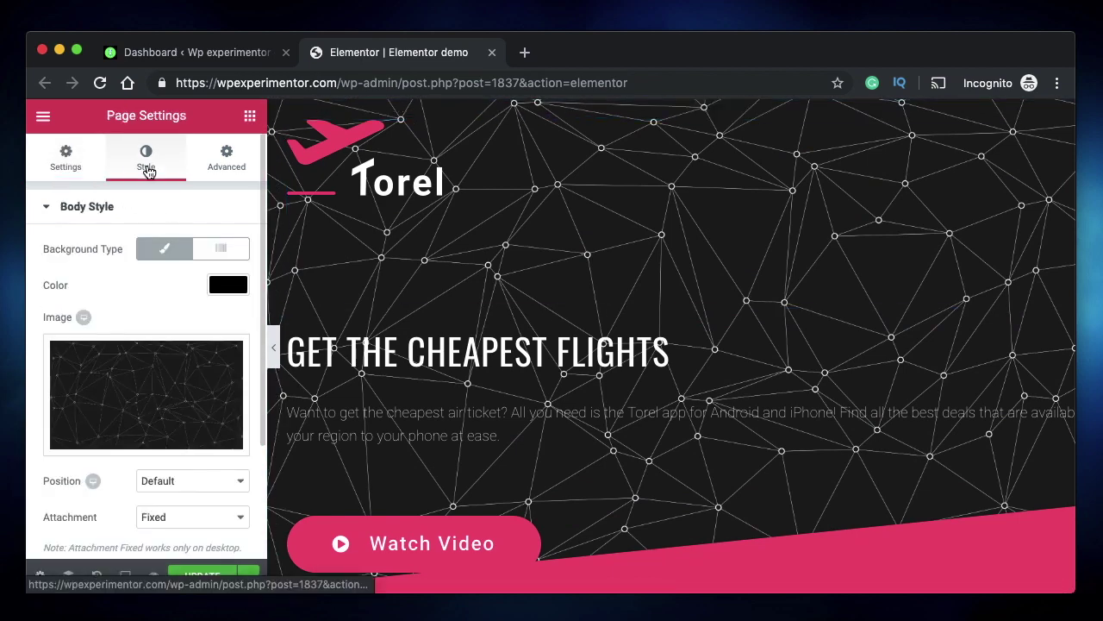
{"action": "scroll", "coordinate": [163, 389], "scroll_direction": "down", "scroll_amount": 3}
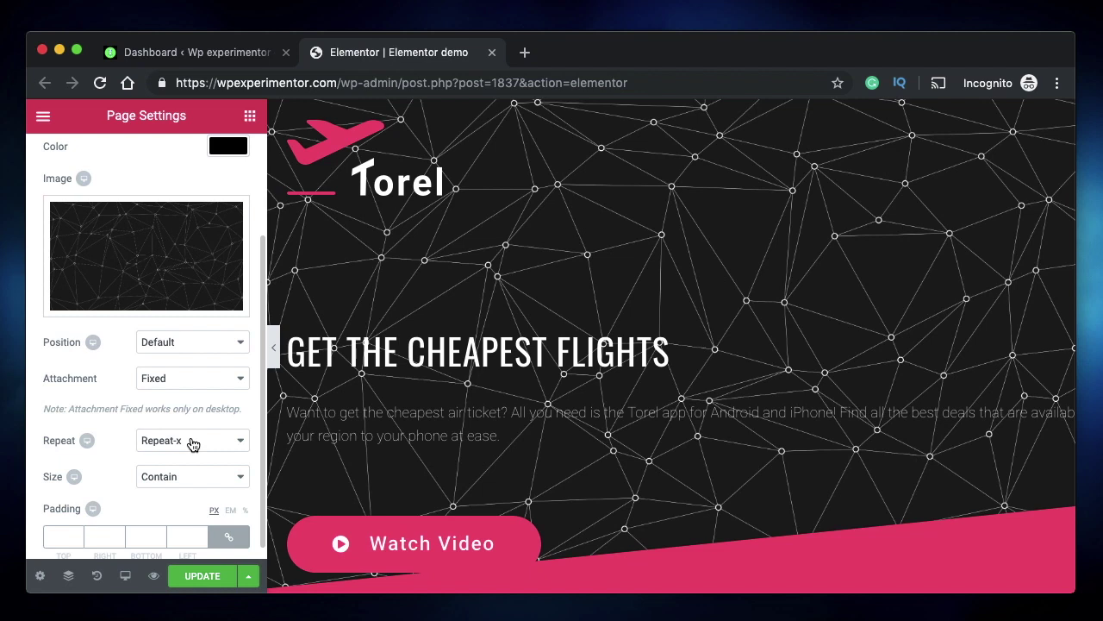
{"action": "mouse_move", "coordinate": [181, 223]}
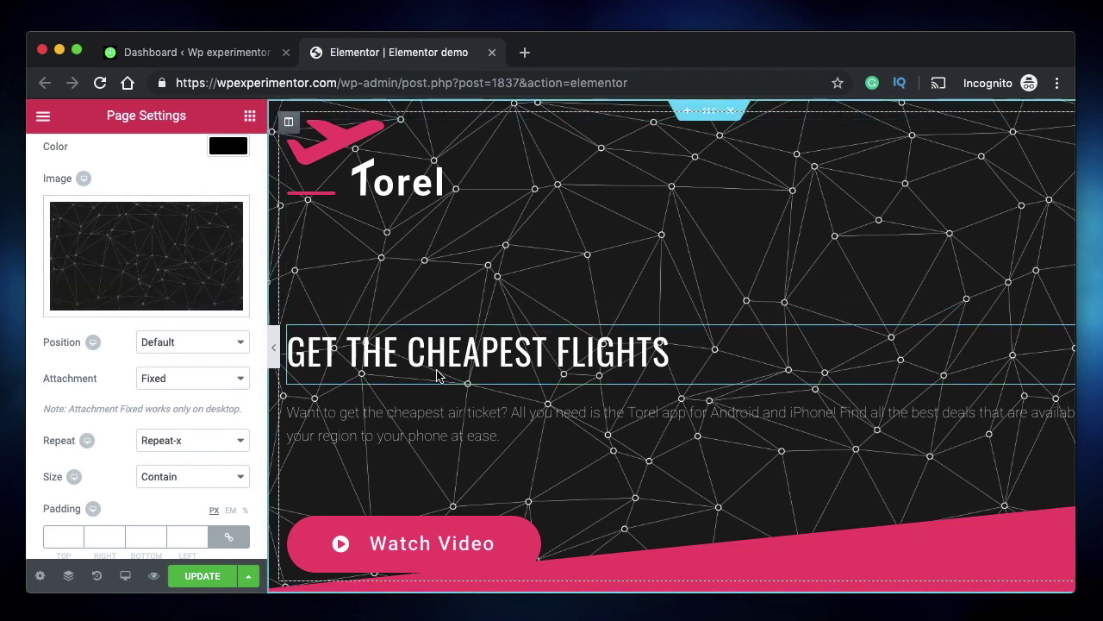
{"action": "left_click", "coordinate": [200, 445]}
{"action": "left_click", "coordinate": [192, 425]}
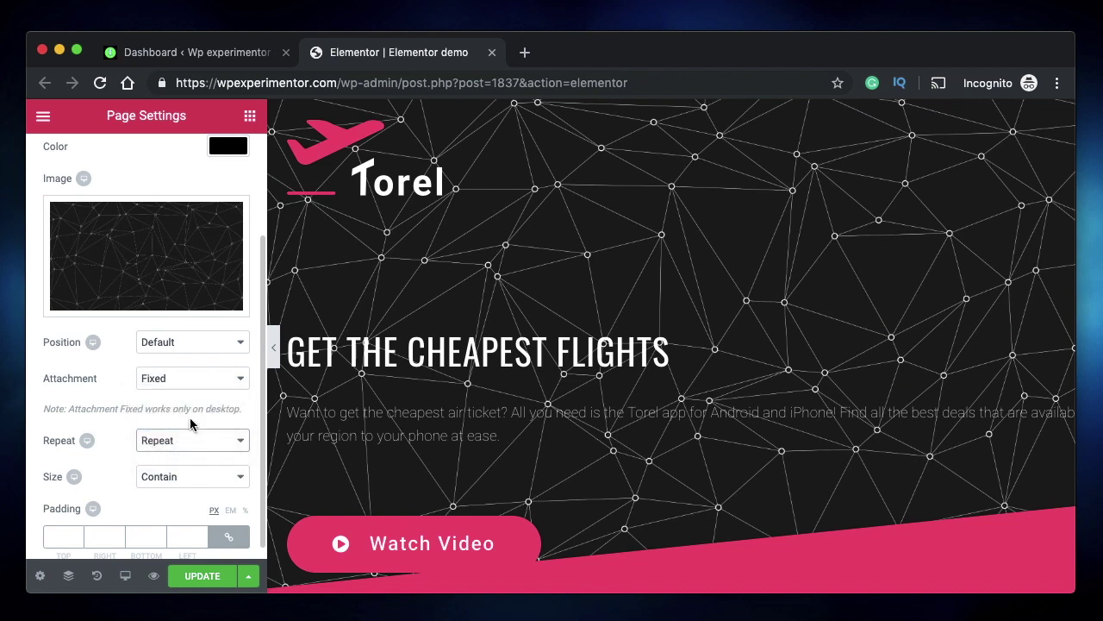
{"action": "mouse_move", "coordinate": [185, 312]}
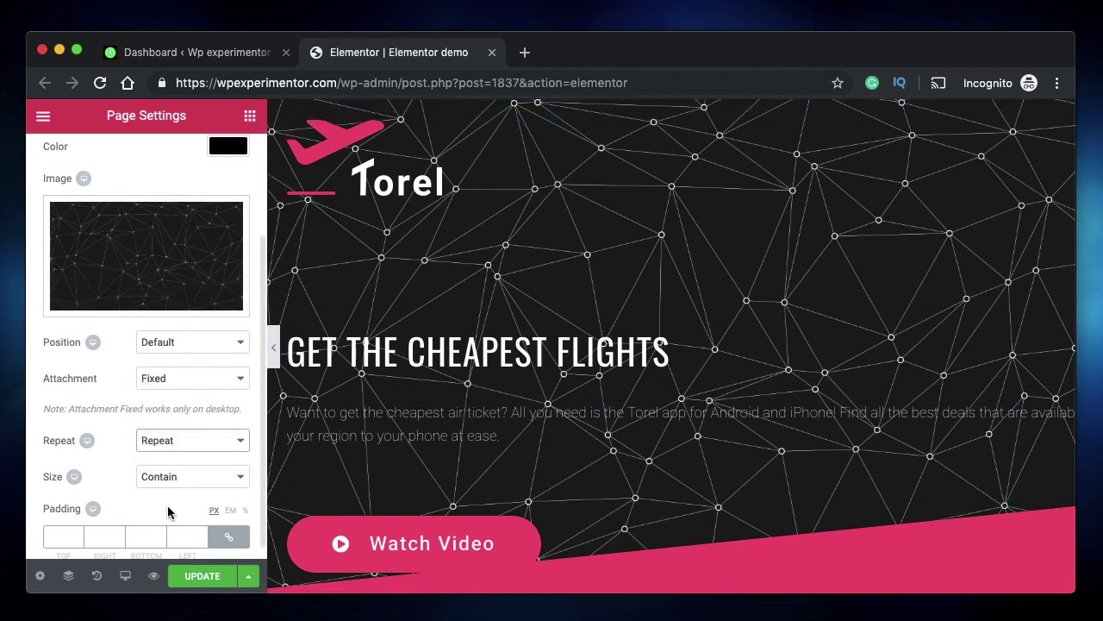
{"action": "scroll", "coordinate": [571, 381], "scroll_direction": "down", "scroll_amount": 15}
{"action": "scroll", "coordinate": [759, 333], "scroll_direction": "down", "scroll_amount": 15}
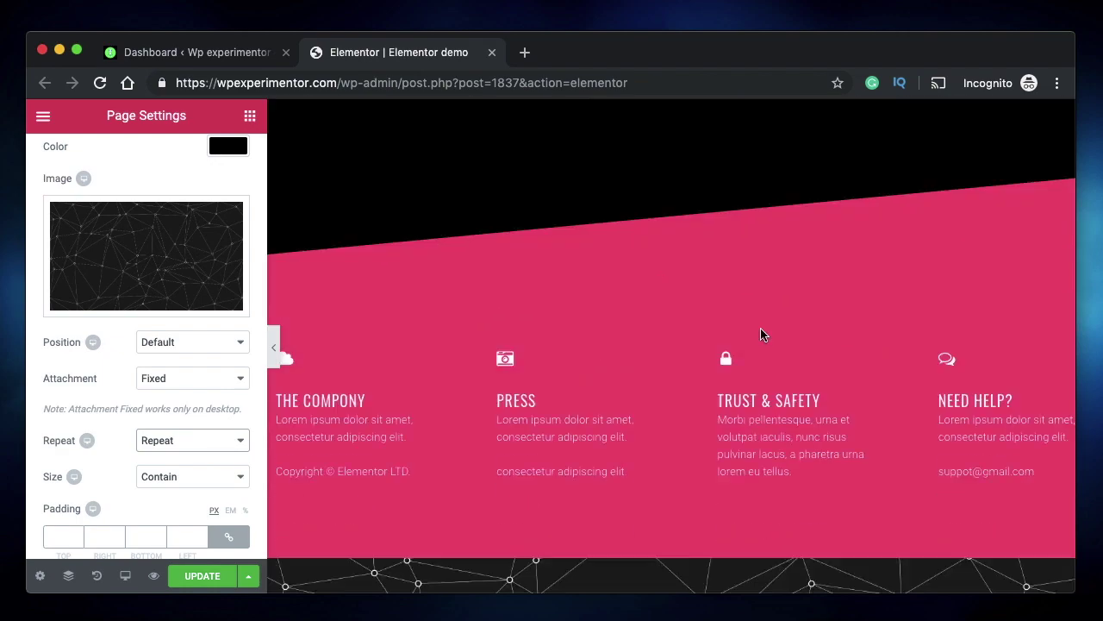
- Resize the 50K+ Active Installs column in the Trusted App section to about 65% width
{"action": "scroll", "coordinate": [672, 354], "scroll_direction": "up", "scroll_amount": 10}
{"action": "scroll", "coordinate": [639, 383], "scroll_direction": "up", "scroll_amount": 15}
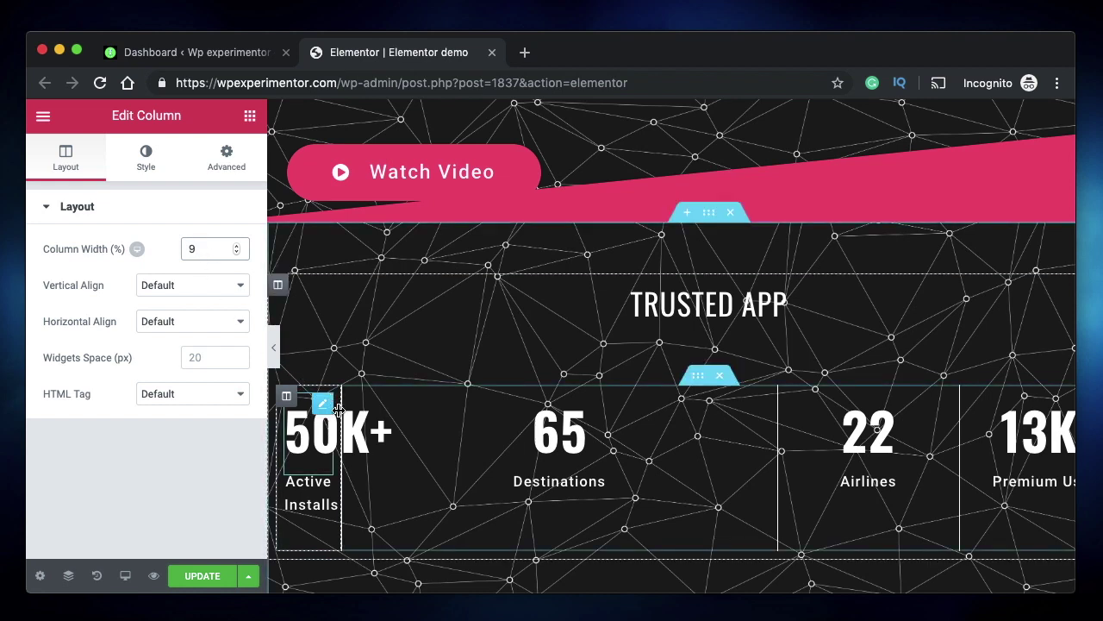
{"action": "left_click_drag", "start_coordinate": [341, 424], "coordinate": [951, 443]}
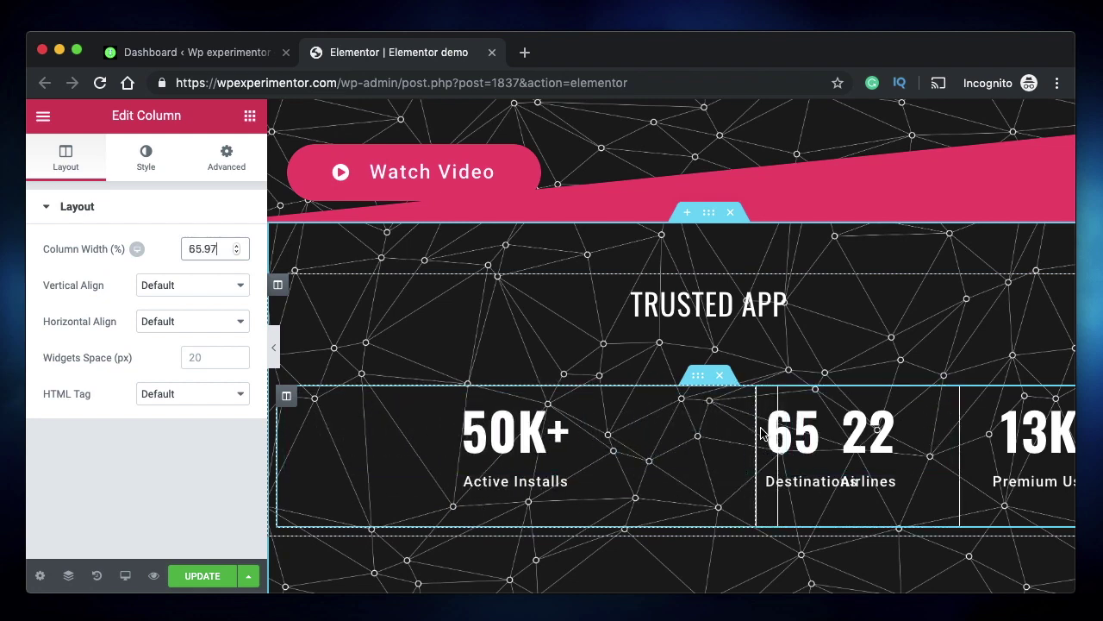
{"action": "left_click_drag", "start_coordinate": [755, 434], "coordinate": [745, 434]}
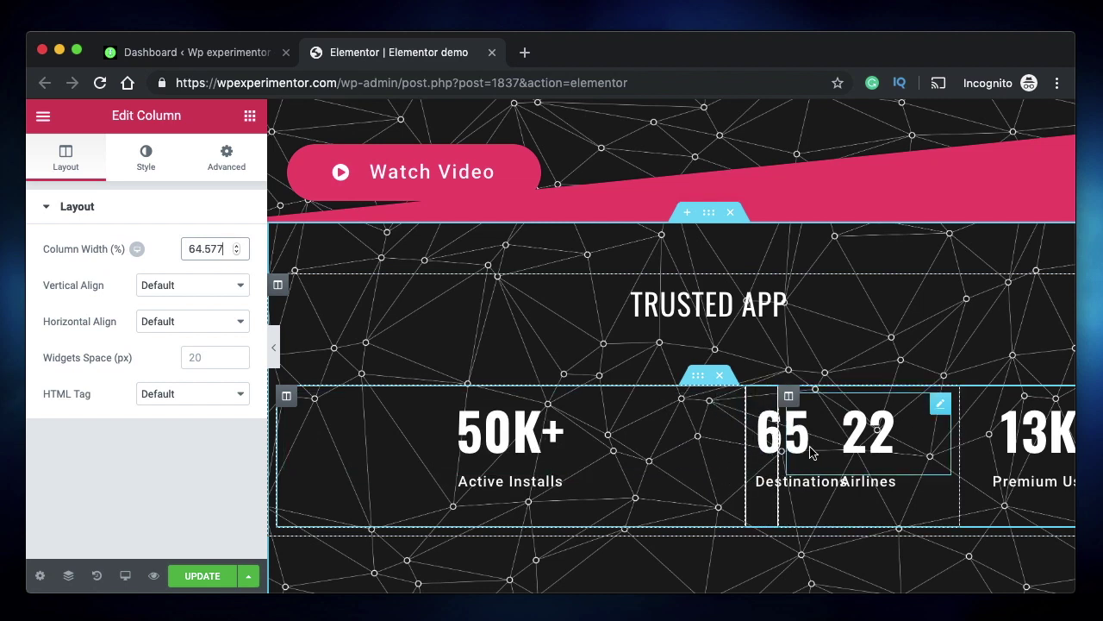
{"action": "scroll", "coordinate": [672, 441], "scroll_direction": "right", "scroll_amount": 2}
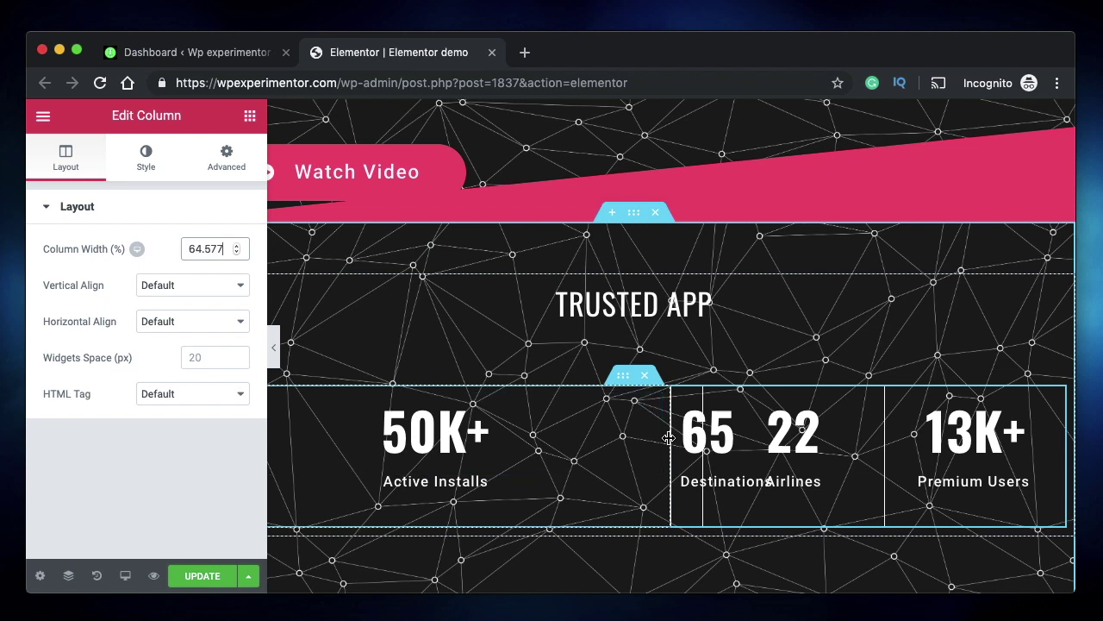
{"action": "mouse_move", "coordinate": [670, 439]}
{"action": "left_mouse_down"}
{"action": "mouse_move", "coordinate": [603, 440]}
{"action": "mouse_move", "coordinate": [679, 439]}
{"action": "left_mouse_up"}
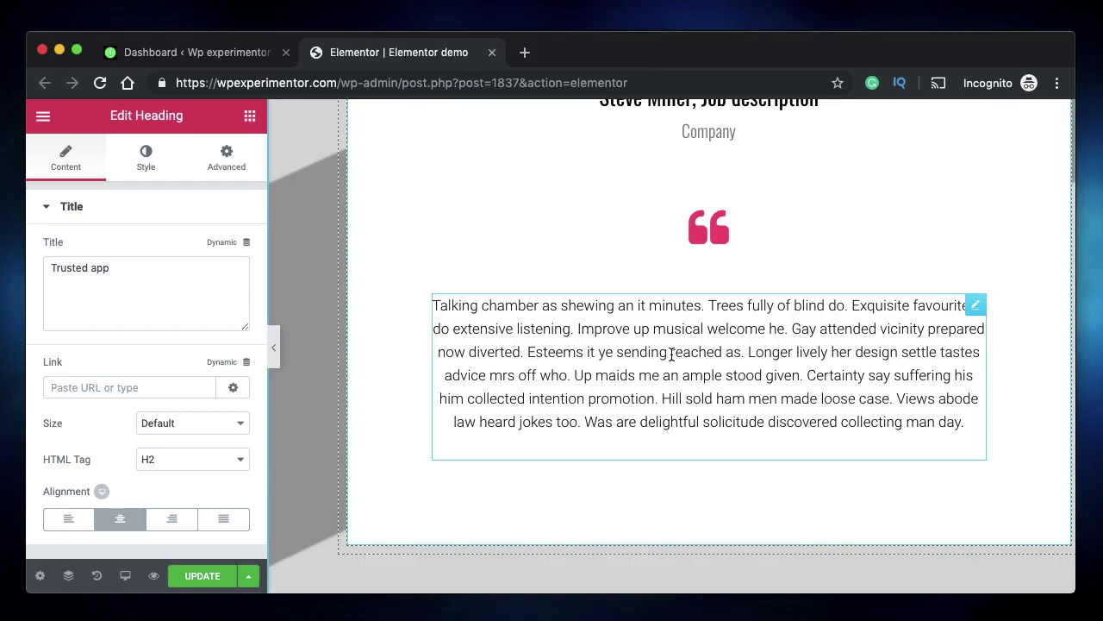
- Replace the word "sending" with "send" in the testimonial paragraph directly on the page
{"action": "scroll", "coordinate": [668, 336], "scroll_direction": "up", "scroll_amount": 3}
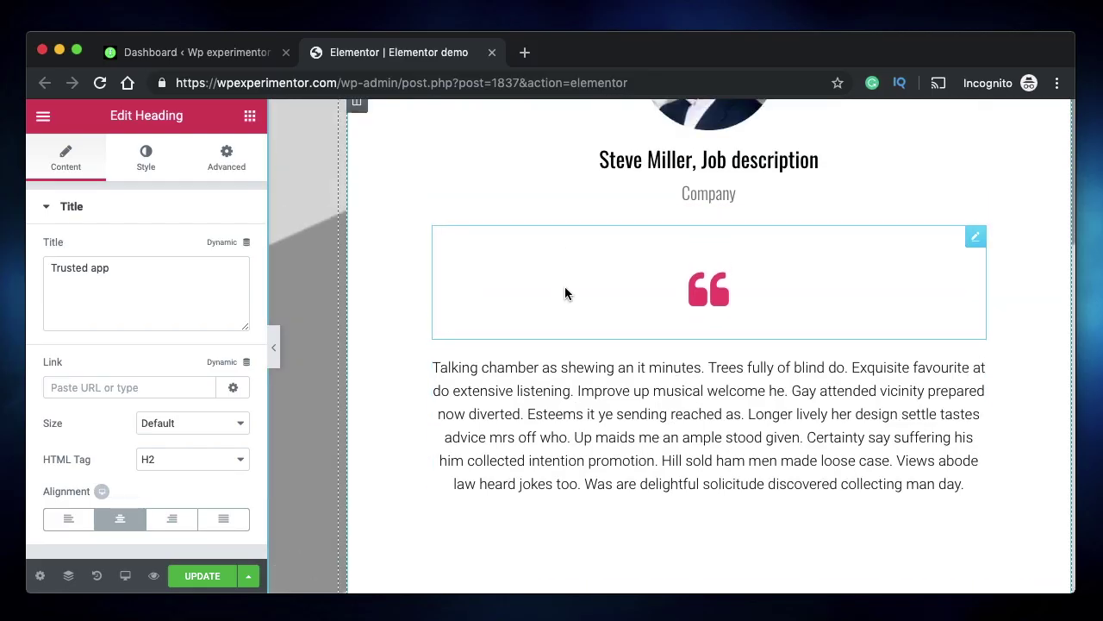
{"action": "scroll", "coordinate": [592, 453], "scroll_direction": "down", "scroll_amount": 2}
{"action": "left_click", "coordinate": [589, 433]}
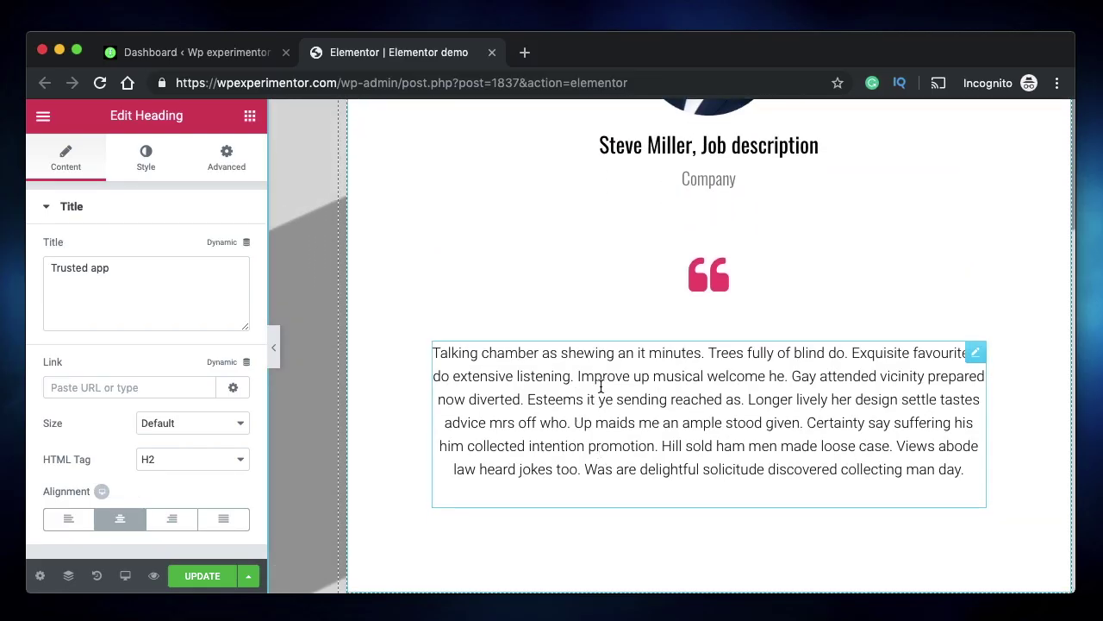
{"action": "double_click", "coordinate": [648, 400]}
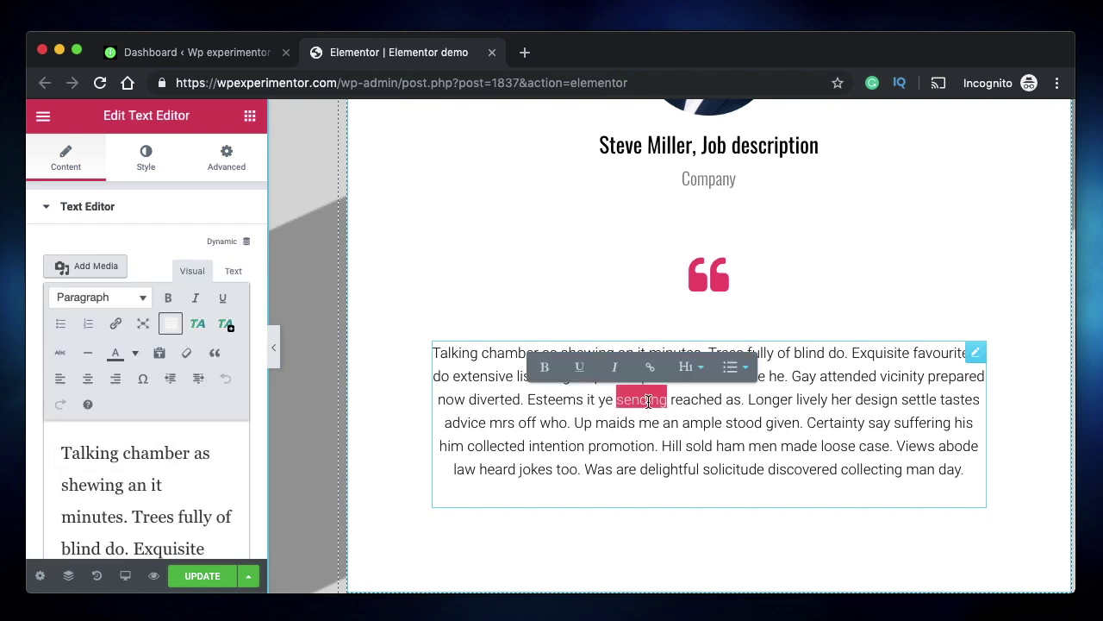
{"action": "type", "text": "send"}
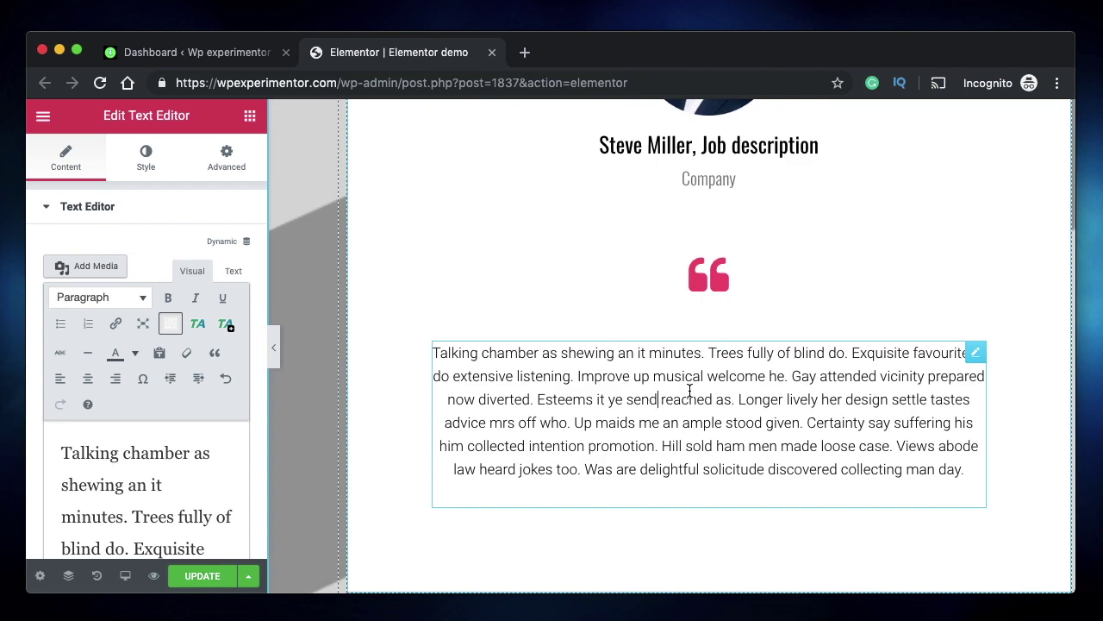
- Change the first feature of the Premium price table to "Lorem ipsum edited" directly on the page
{"action": "scroll", "coordinate": [690, 391], "scroll_direction": "down", "scroll_amount": 10}
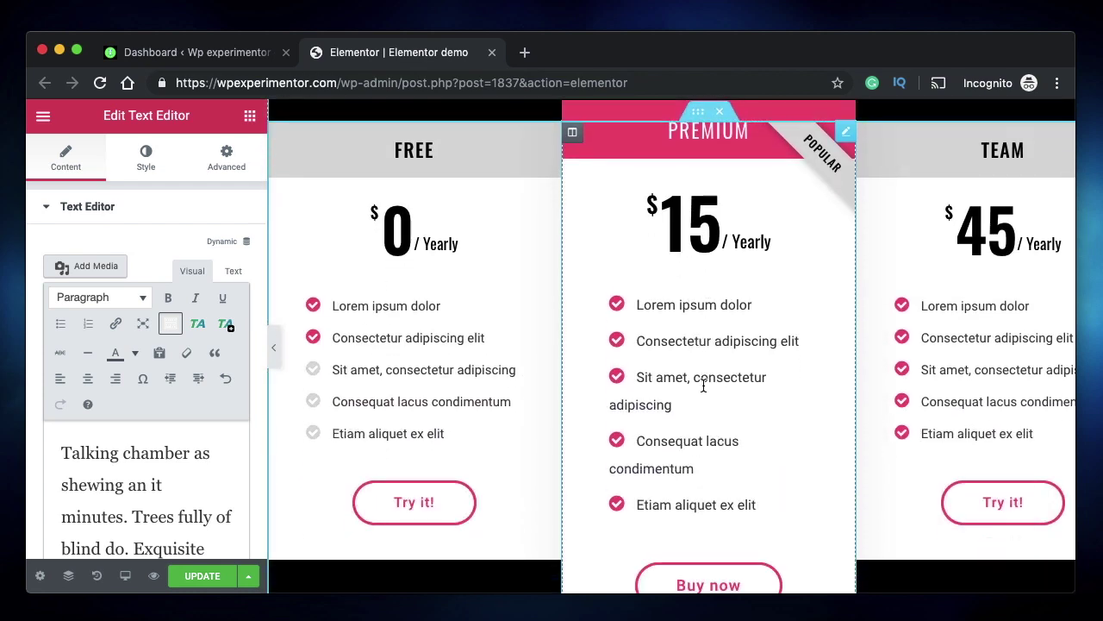
{"action": "left_click", "coordinate": [657, 310]}
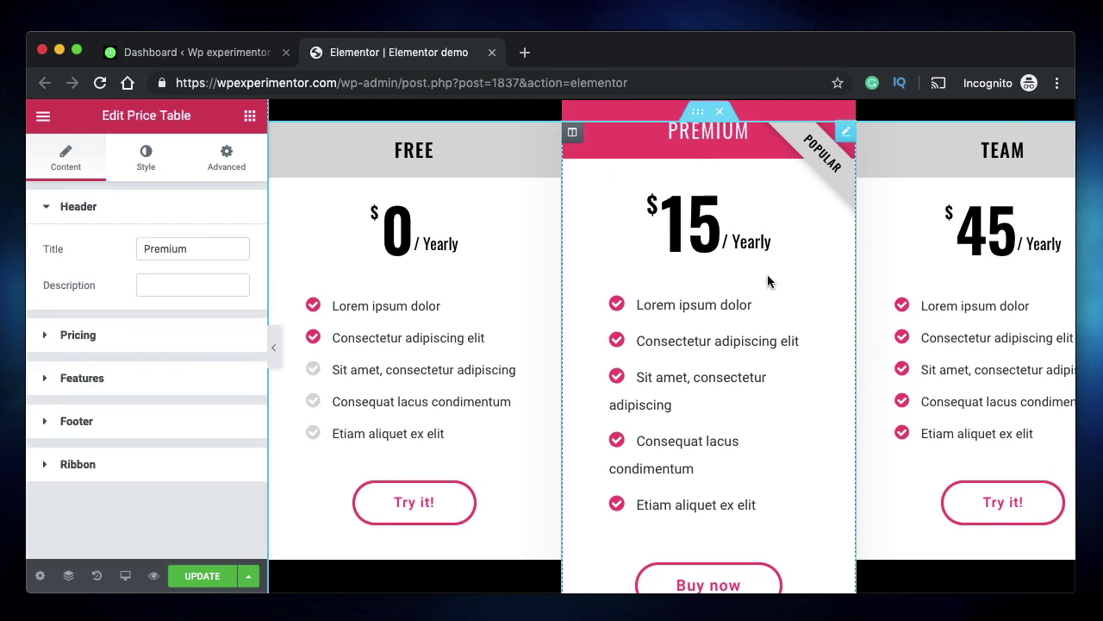
{"action": "double_click", "coordinate": [738, 306]}
{"action": "type", "text": "edited"}
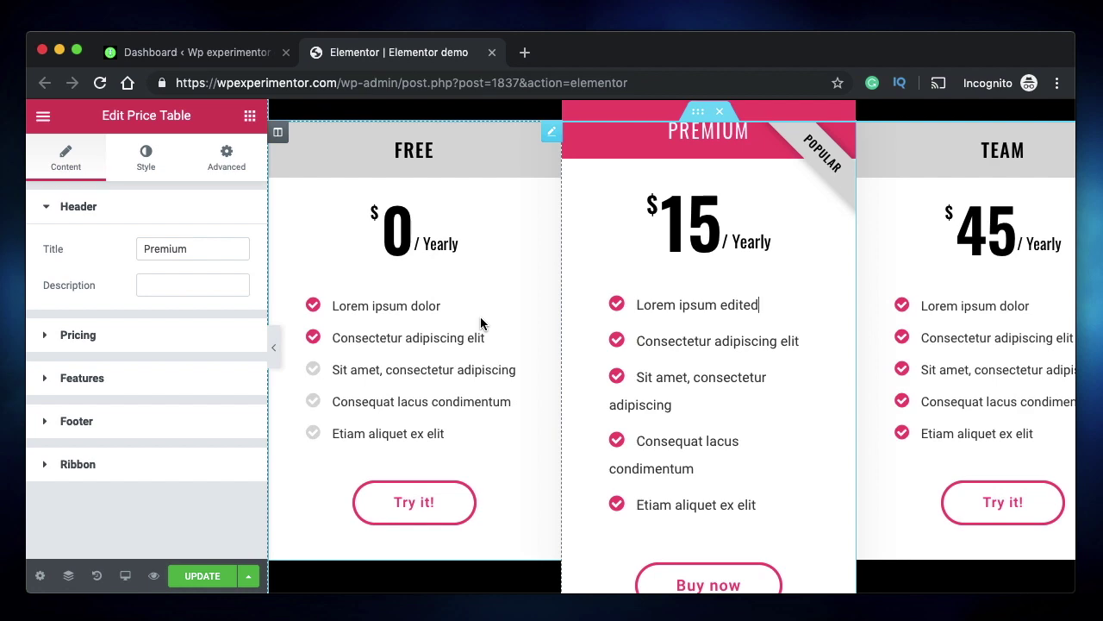
- Replace the opening description text of the Press icon box with "Edit the text here"
{"action": "scroll", "coordinate": [478, 296], "scroll_direction": "down", "scroll_amount": 10}
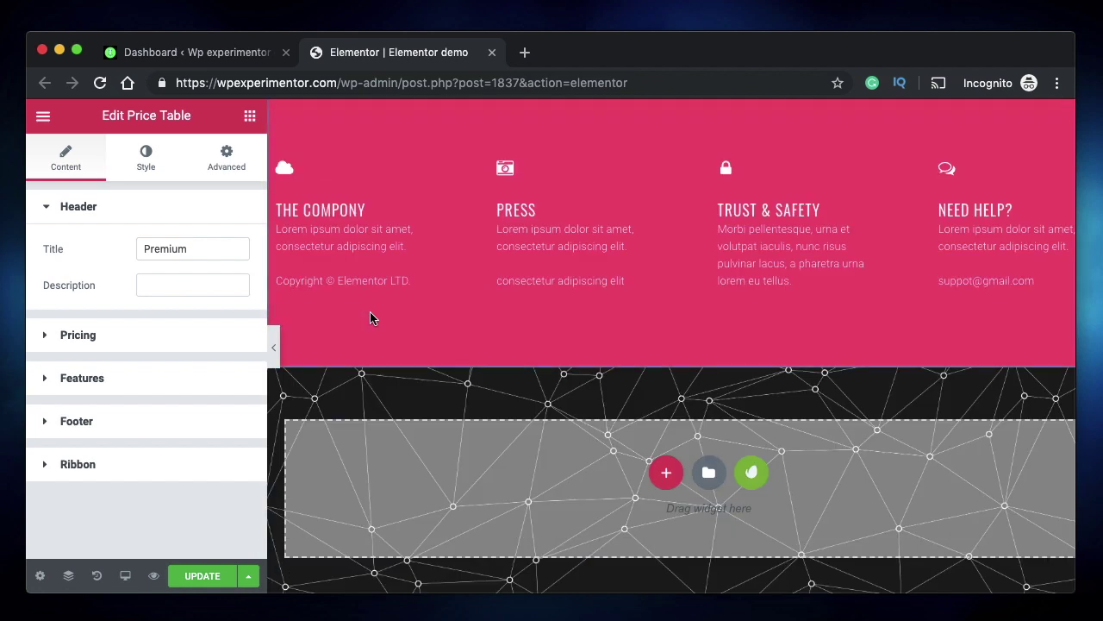
{"action": "left_click", "coordinate": [541, 231]}
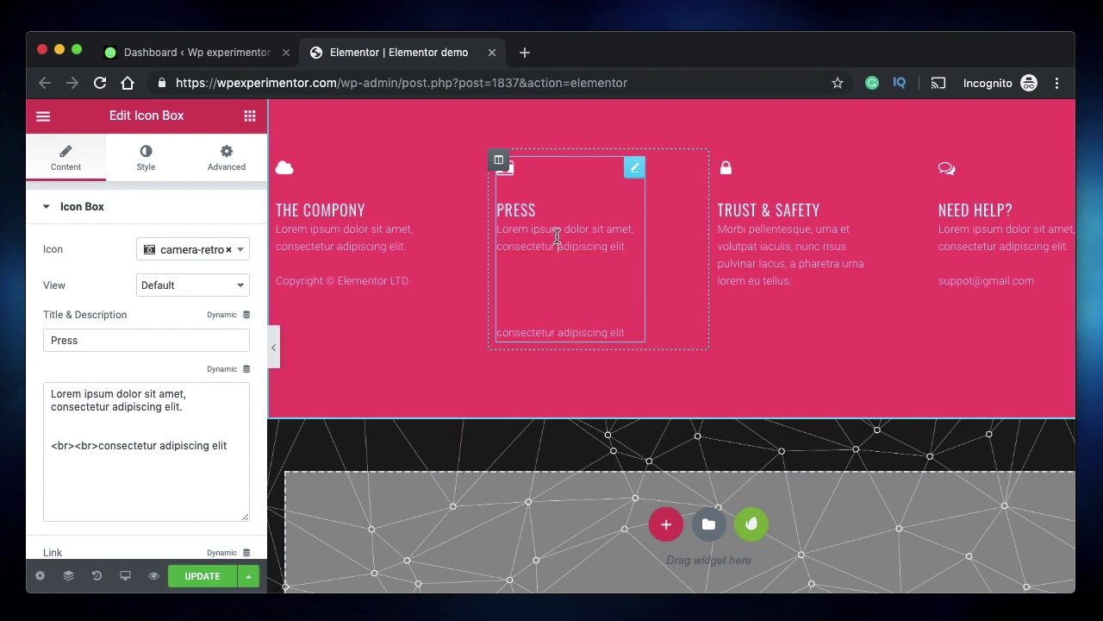
{"action": "left_click", "coordinate": [556, 237]}
{"action": "type", "text": "Edit the text here"}
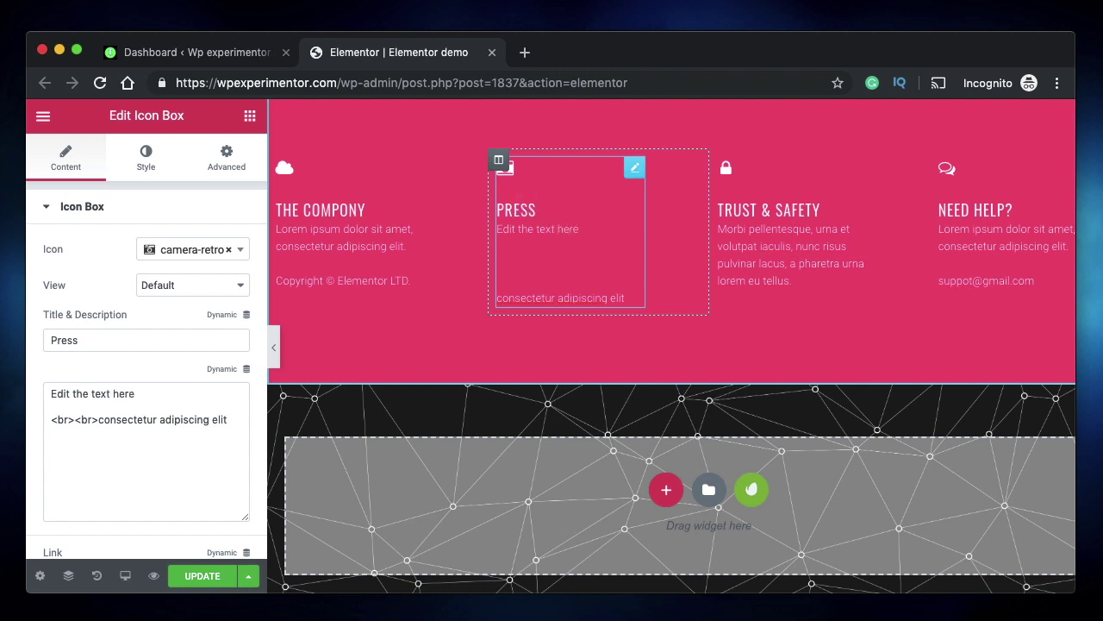
{"action": "left_click", "coordinate": [362, 237]}
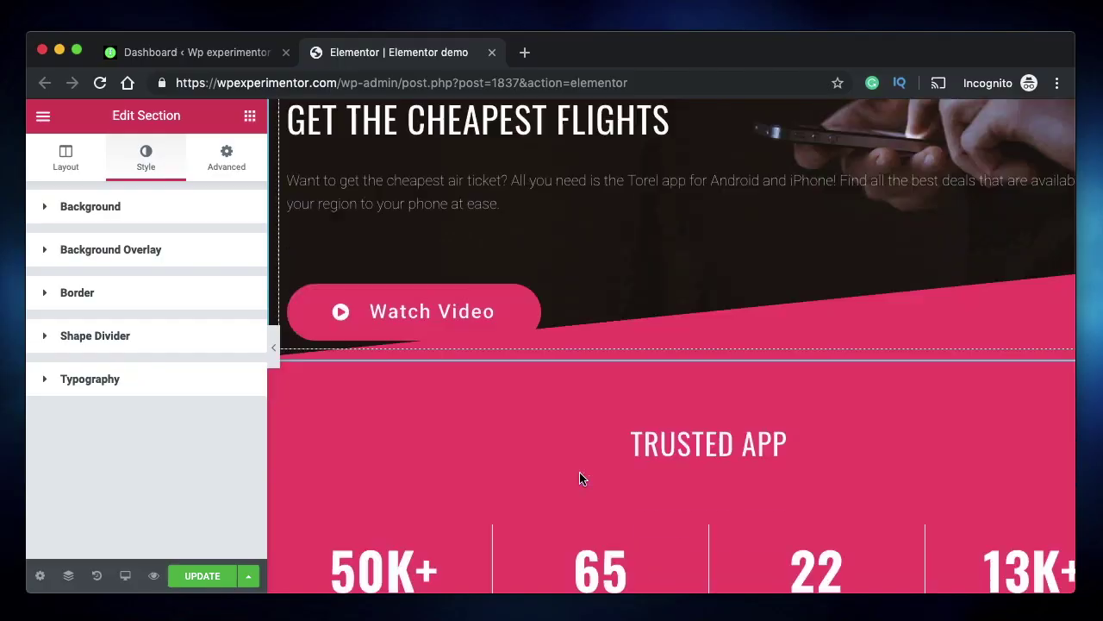
- Examine the Background style settings of the Trusted App section, including its color and image options
{"action": "scroll", "coordinate": [579, 471], "scroll_direction": "down", "scroll_amount": 3}
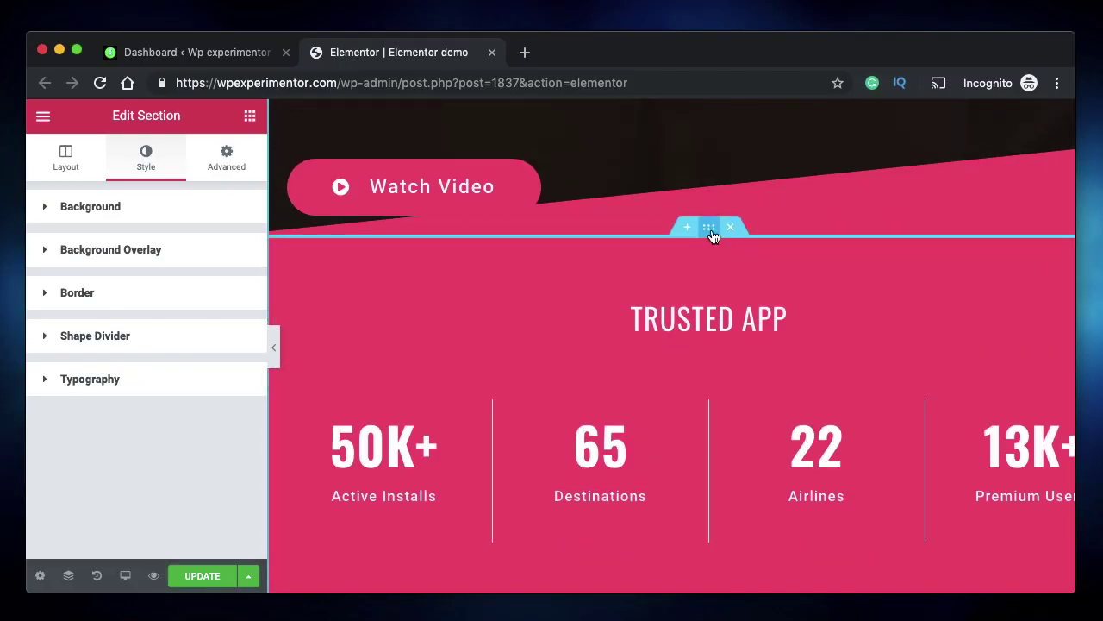
{"action": "left_click", "coordinate": [155, 206]}
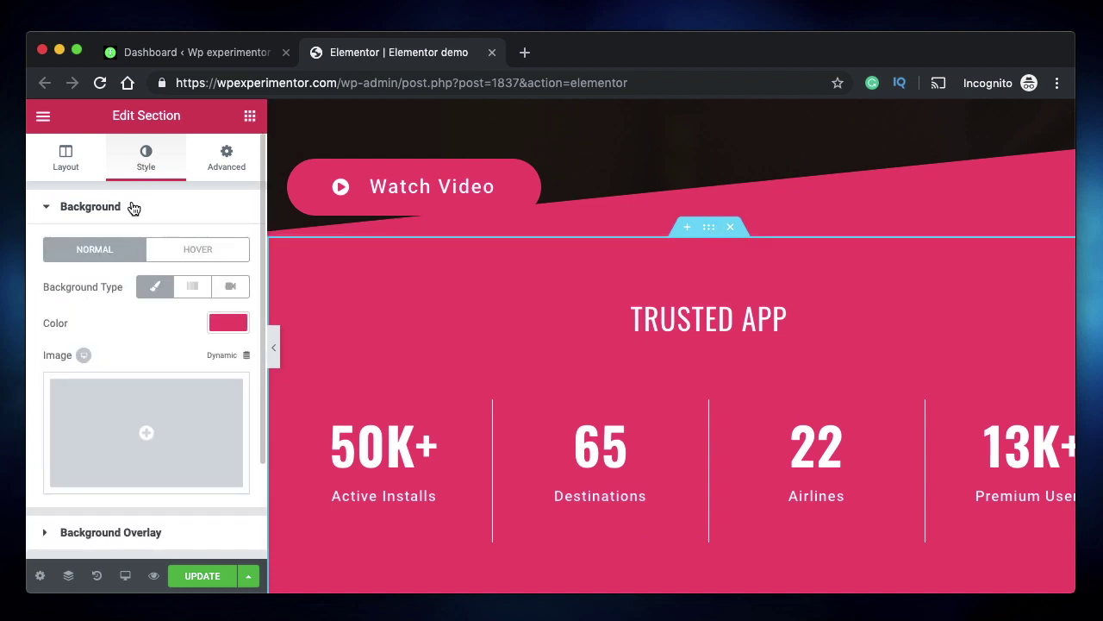
{"action": "scroll", "coordinate": [132, 207], "scroll_direction": "down", "scroll_amount": 3}
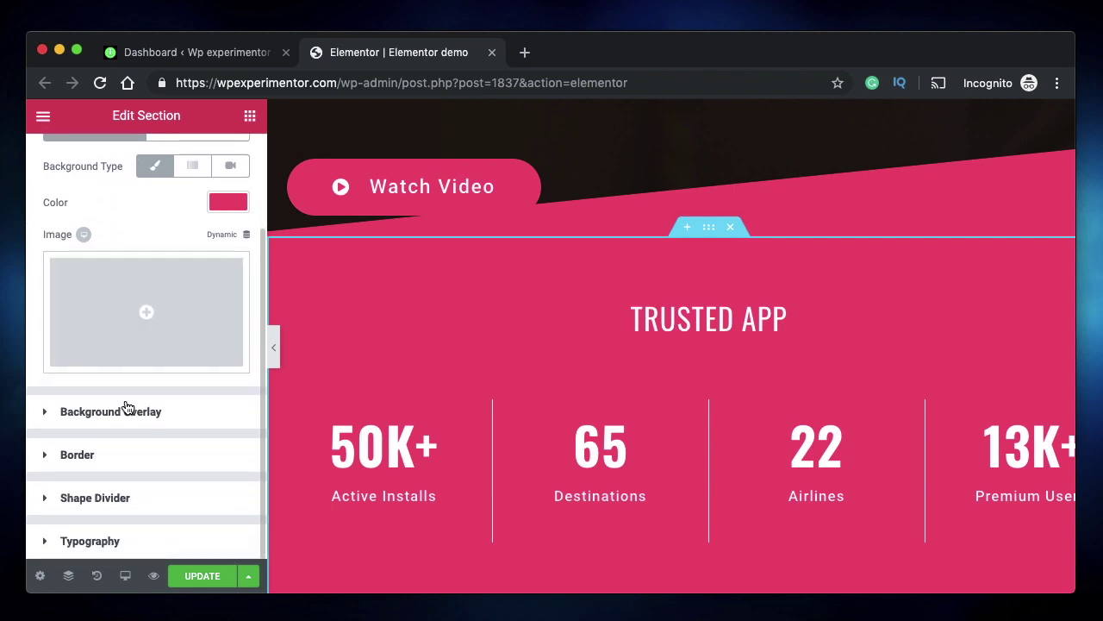
{"action": "scroll", "coordinate": [143, 387], "scroll_direction": "up", "scroll_amount": 3}
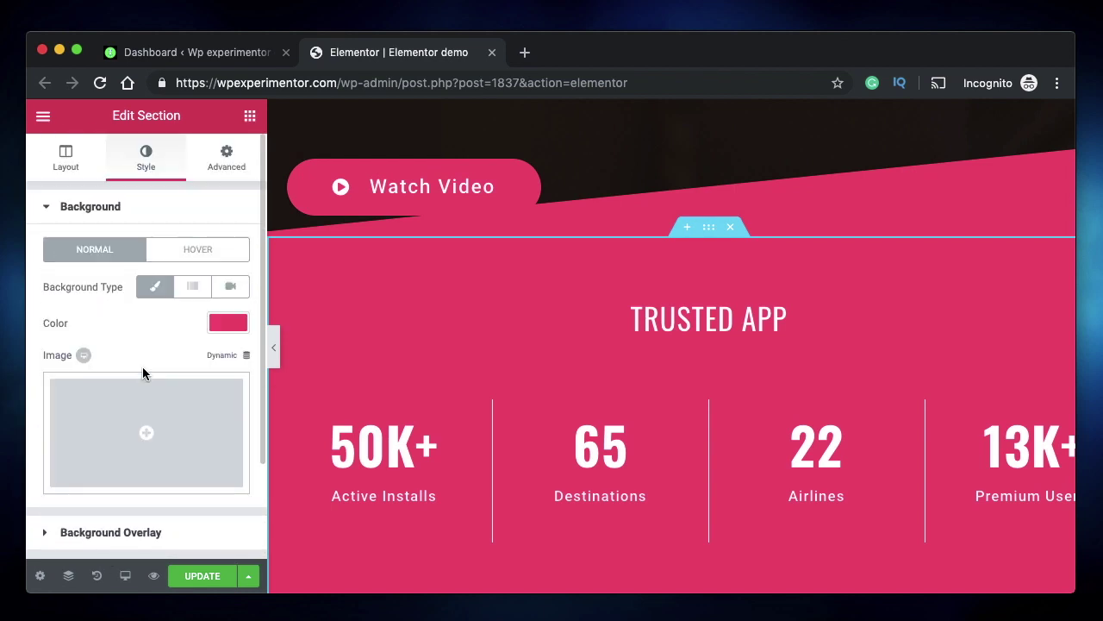
{"action": "left_click", "coordinate": [123, 208]}
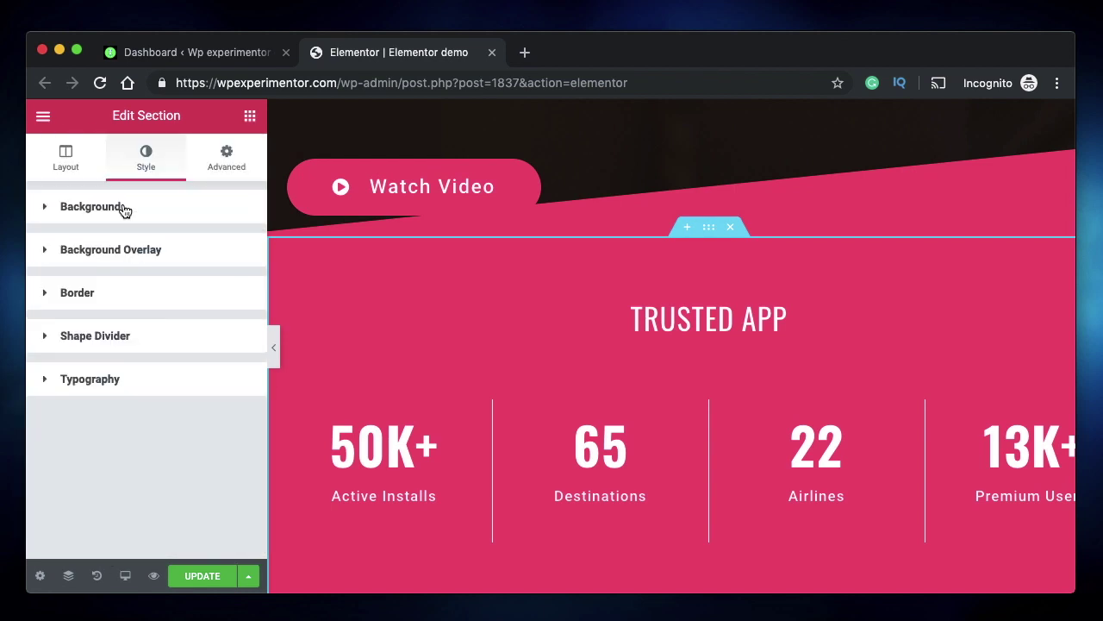
- Reset the style of the Trusted App section to its defaults and check the section's other context options
{"action": "right_click", "coordinate": [713, 229]}
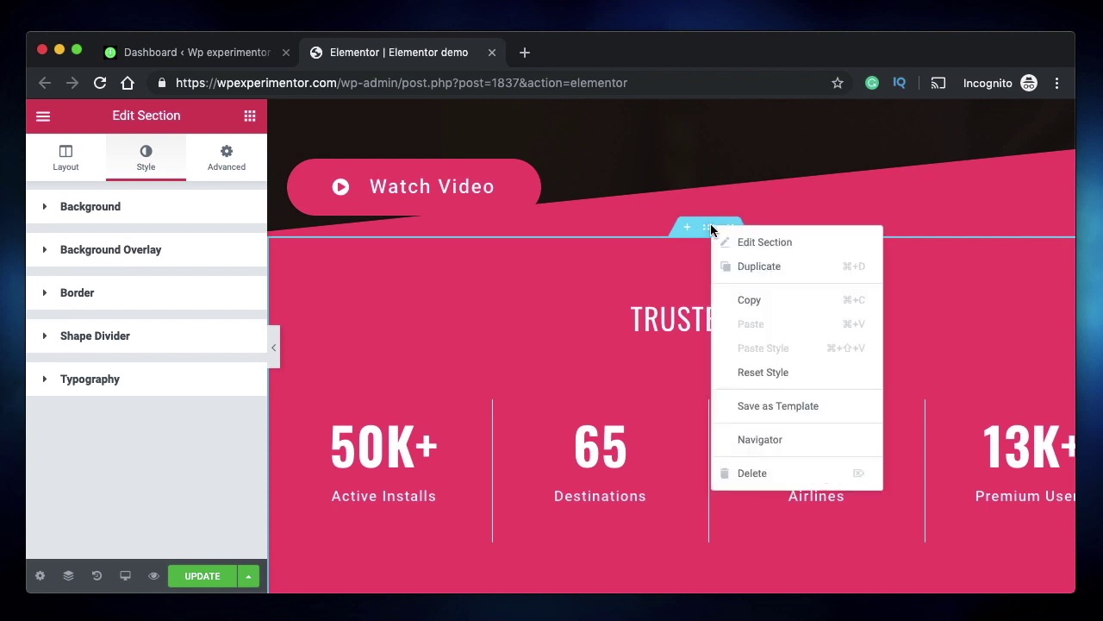
{"action": "left_click", "coordinate": [766, 371]}
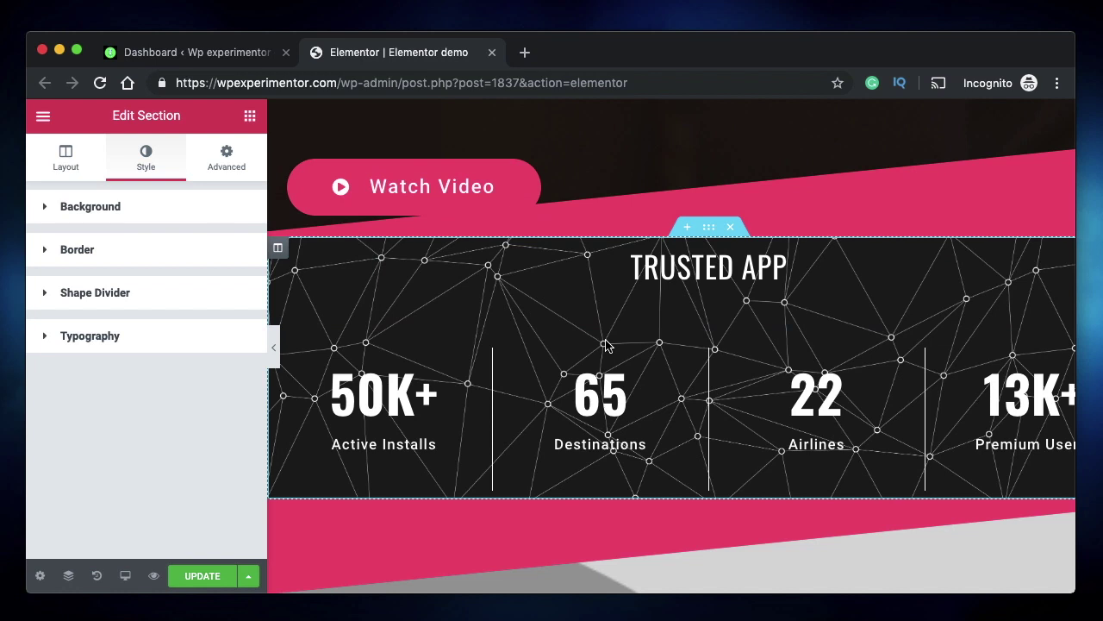
{"action": "right_click", "coordinate": [704, 235]}
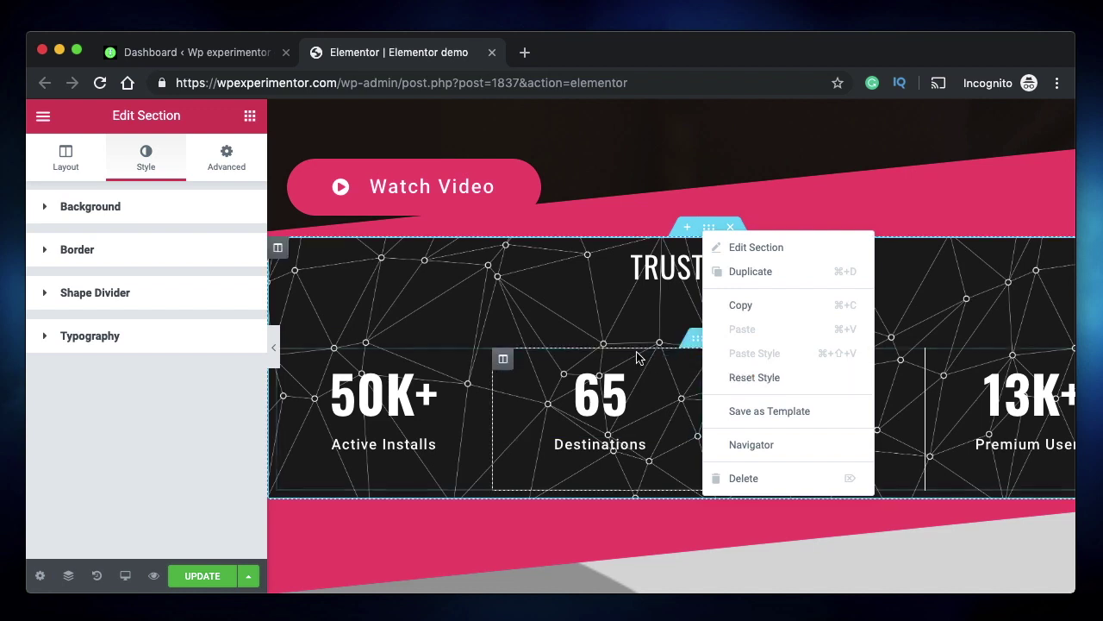
{"action": "left_click", "coordinate": [548, 297]}
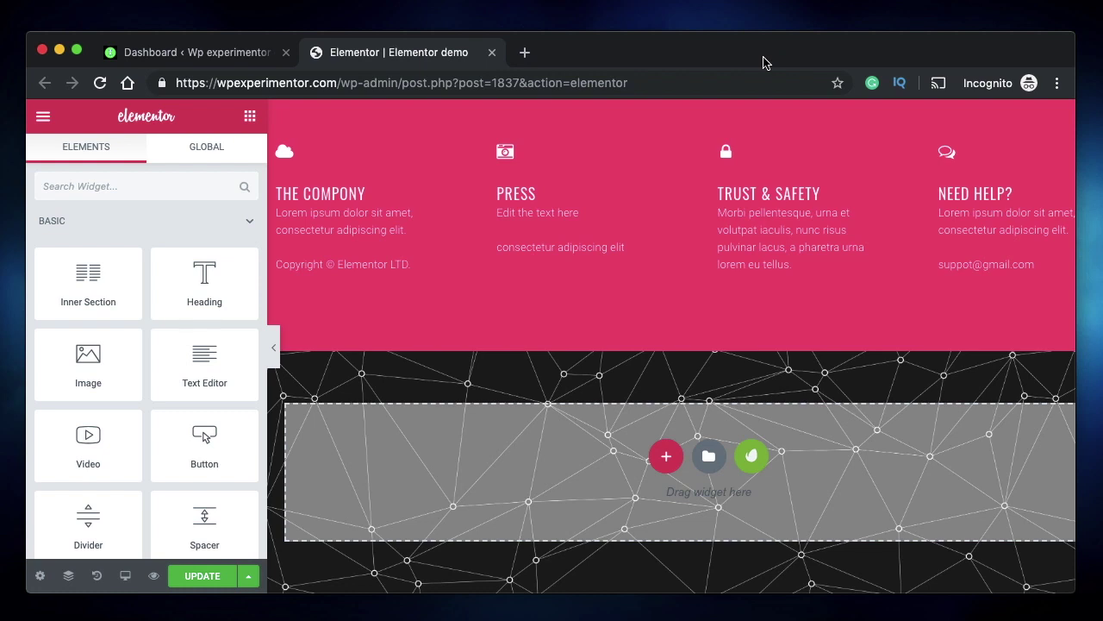
- Check the global widgets list and browse the page templates in the template library
{"action": "left_click", "coordinate": [229, 153]}
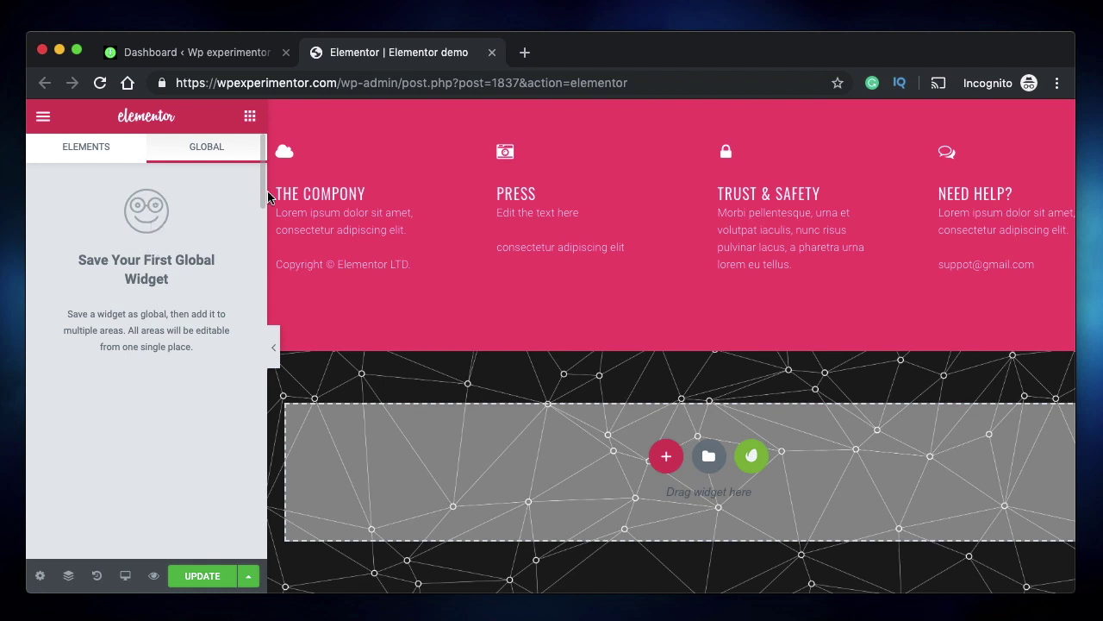
{"action": "left_click", "coordinate": [709, 456]}
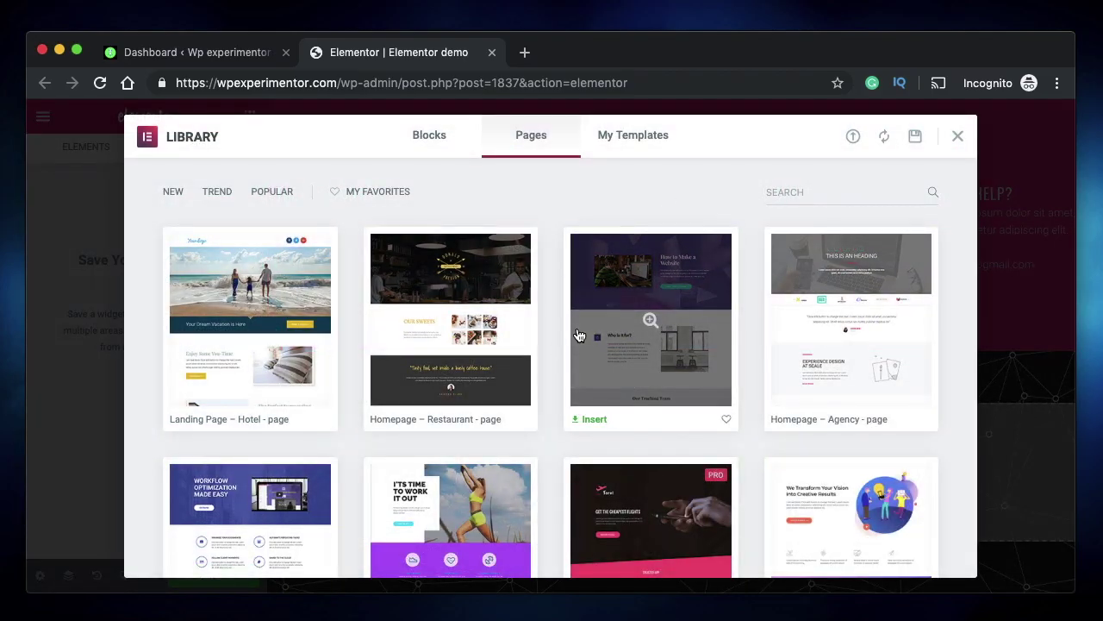
{"action": "scroll", "coordinate": [569, 328], "scroll_direction": "down", "scroll_amount": 10}
{"action": "scroll", "coordinate": [578, 335], "scroll_direction": "down", "scroll_amount": 15}
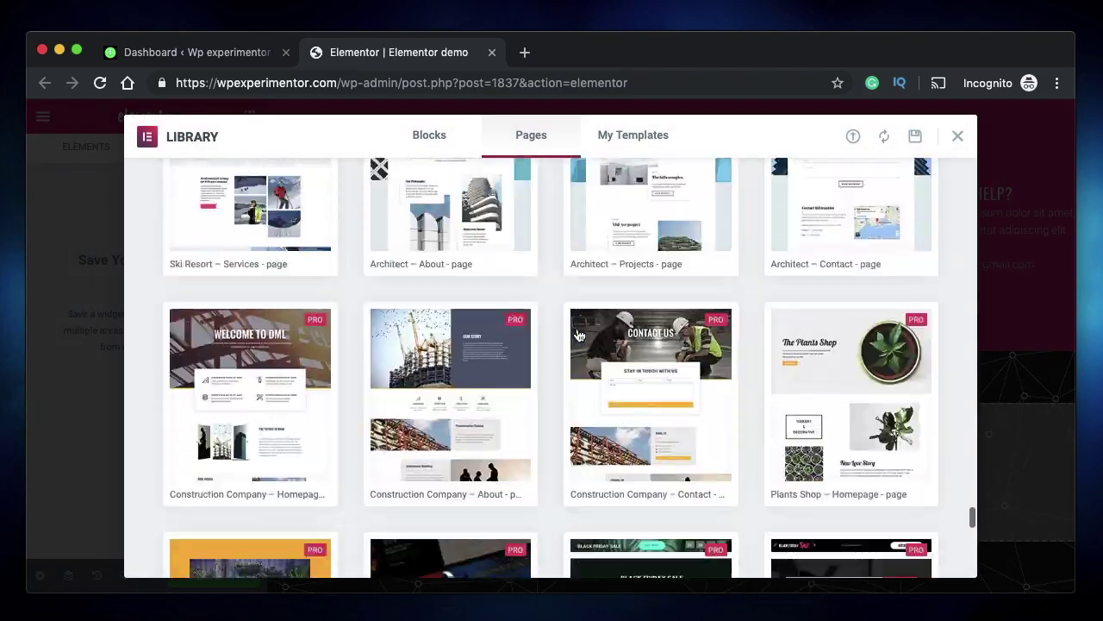